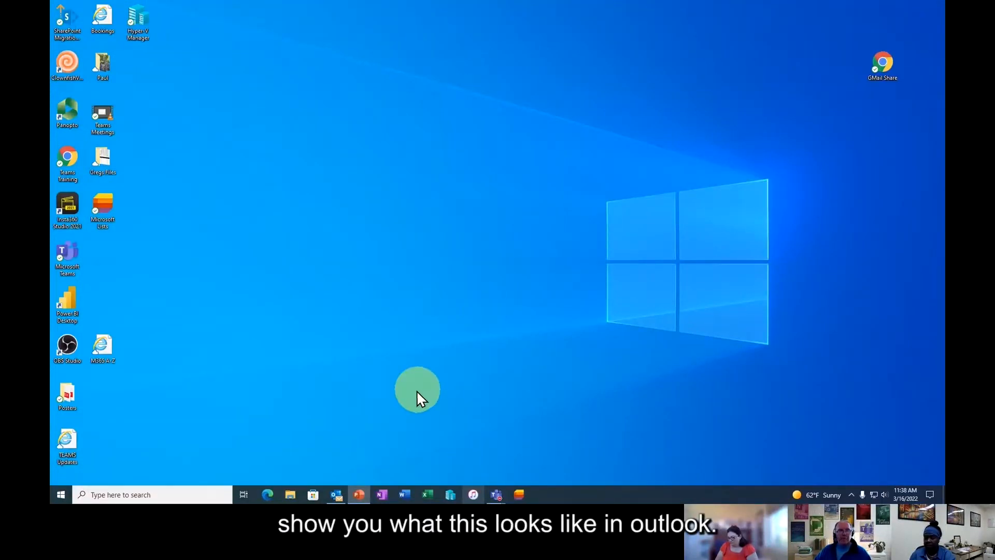
- Bring up desktop Outlook, open the Address Book, and search for 'mu doit shared'
click(336, 495)
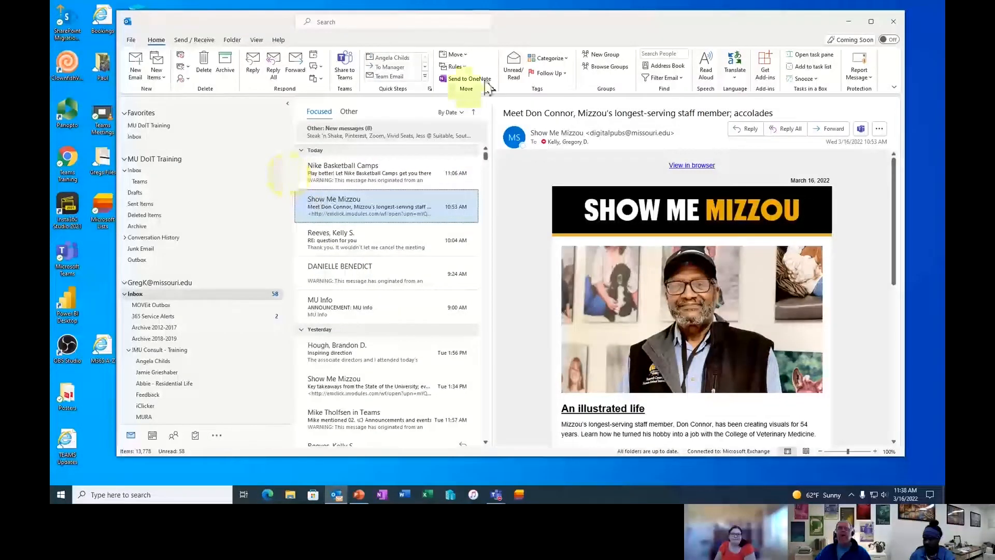
click(652, 67)
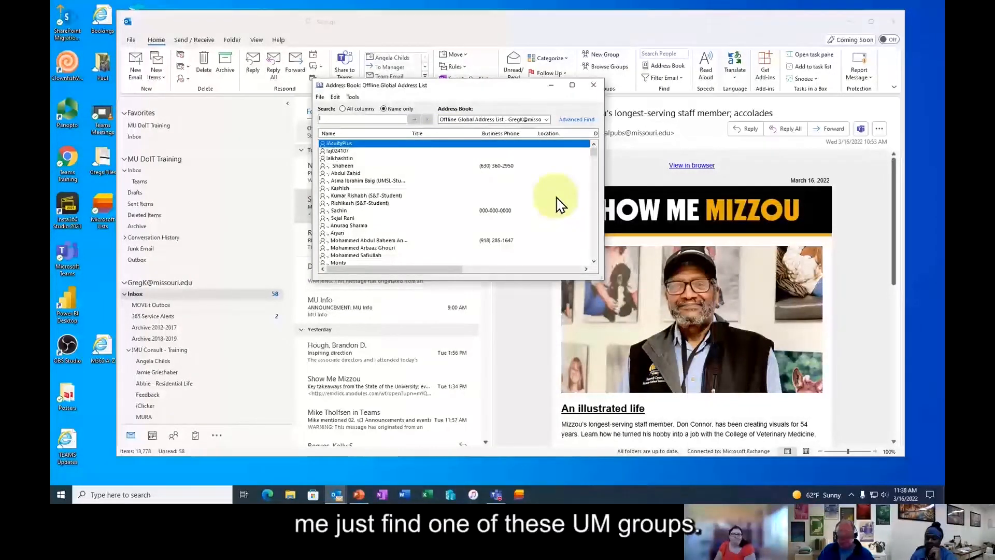
text(mu)
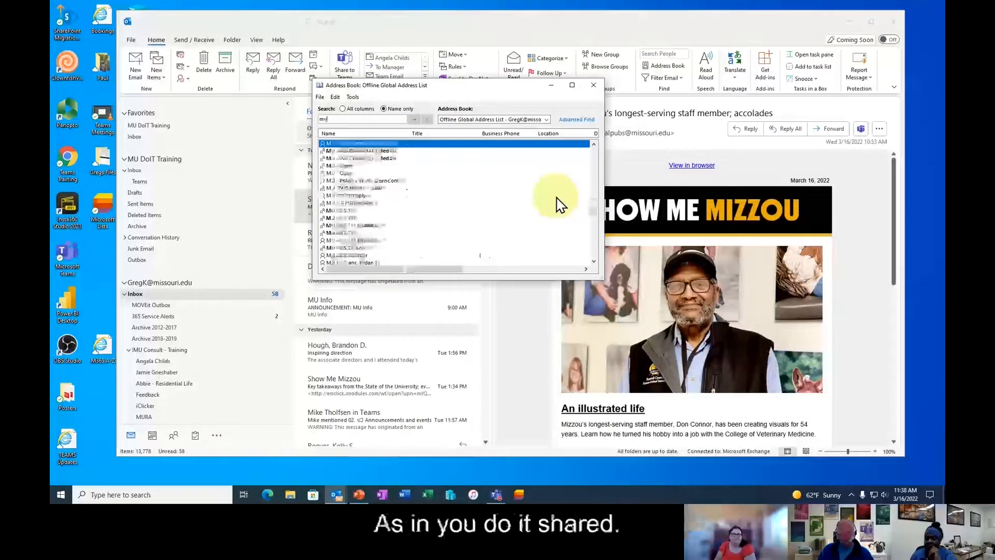
text( doit )
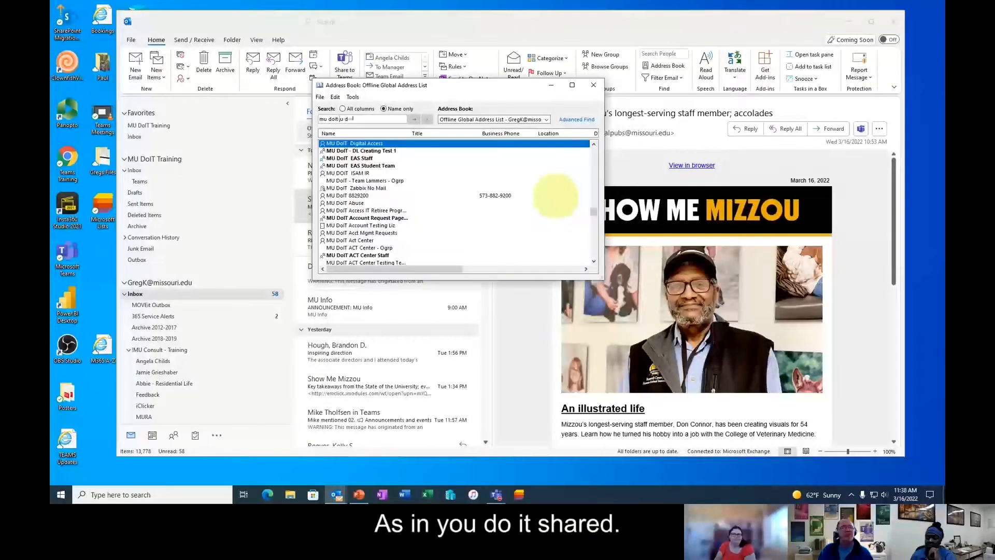
text(shared)
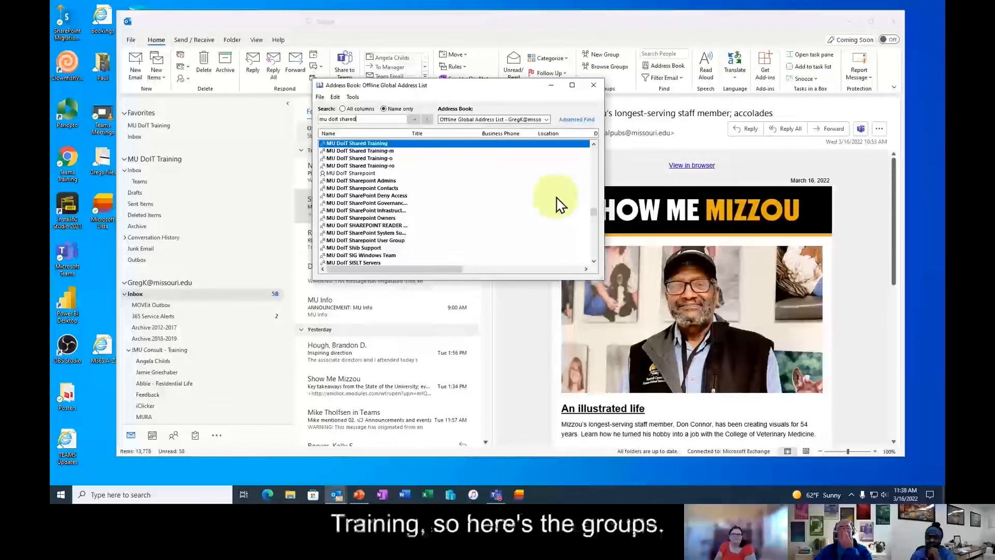
- Review the MU DoIT Shared Training-o group's properties, then search the address book for a staff member's name
double_click(383, 158)
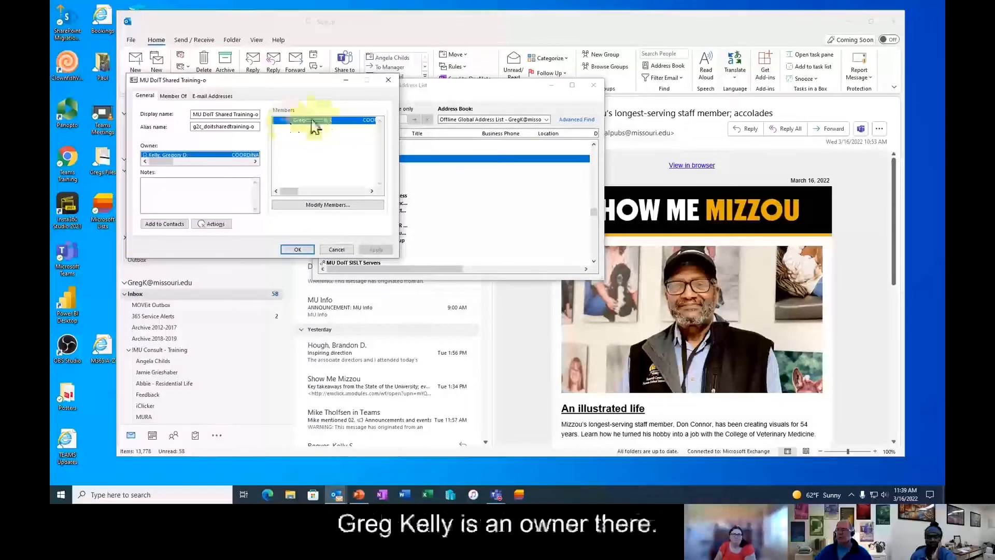
click(329, 250)
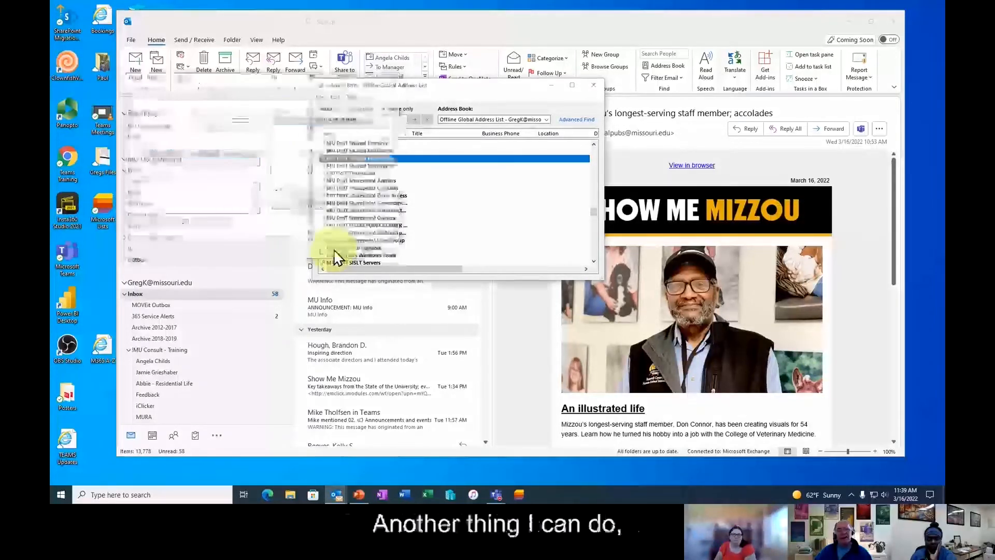
click(366, 117)
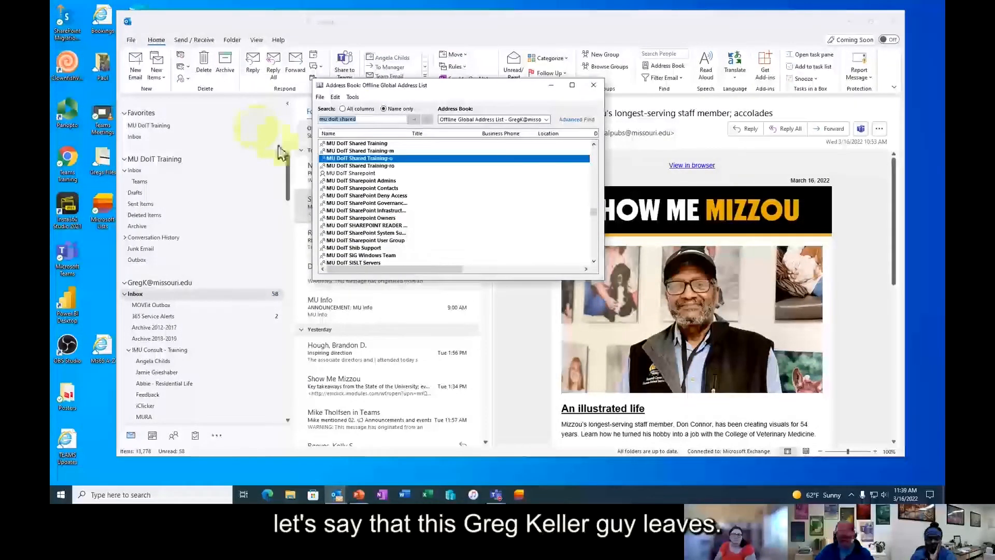
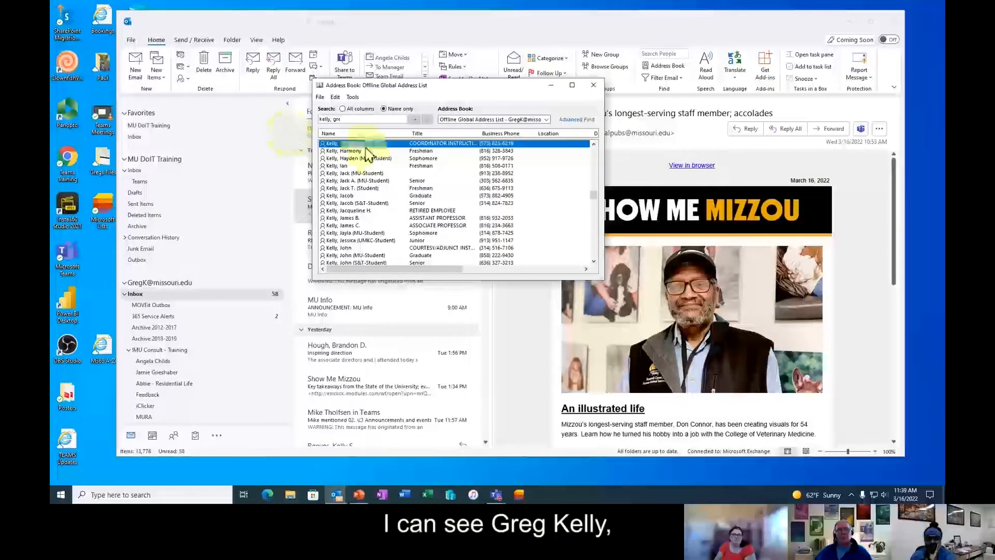
- Review that staff member's Member Of list of group memberships, then close their properties
double_click(364, 145)
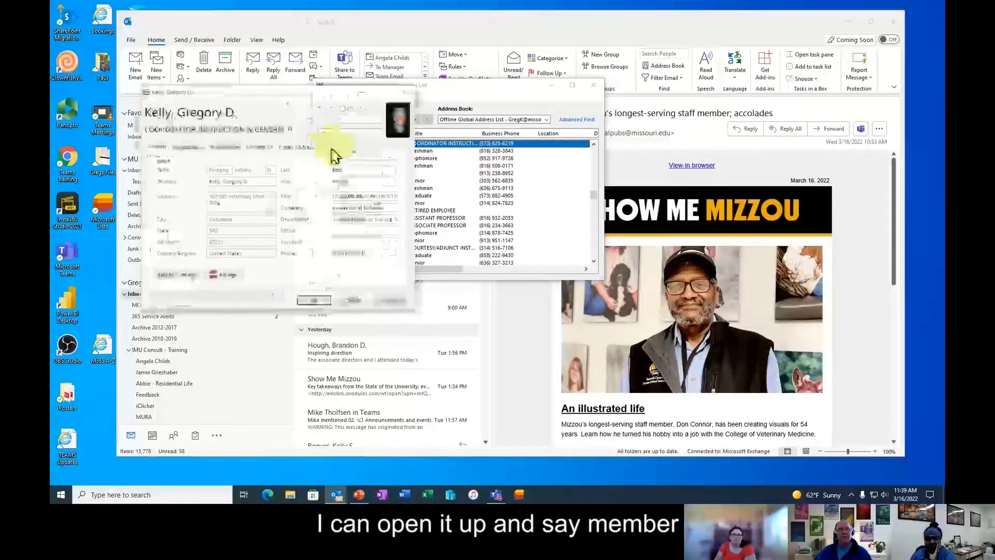
click(261, 150)
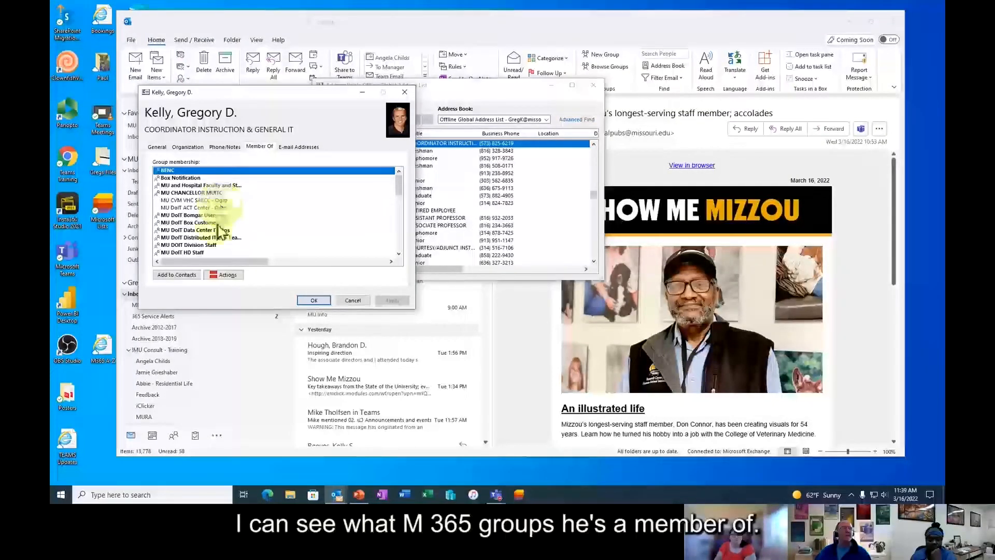
scroll(220, 231, down, 3)
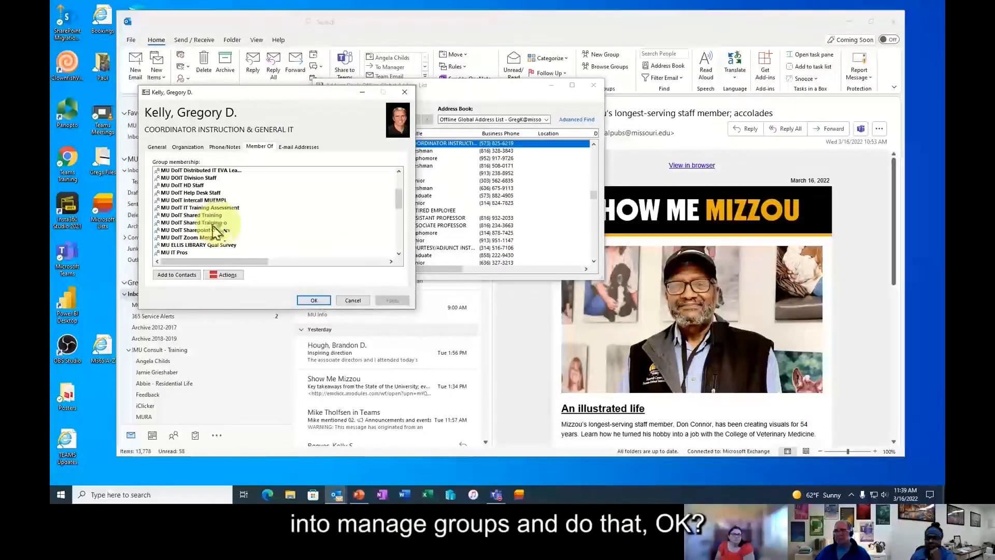
click(353, 300)
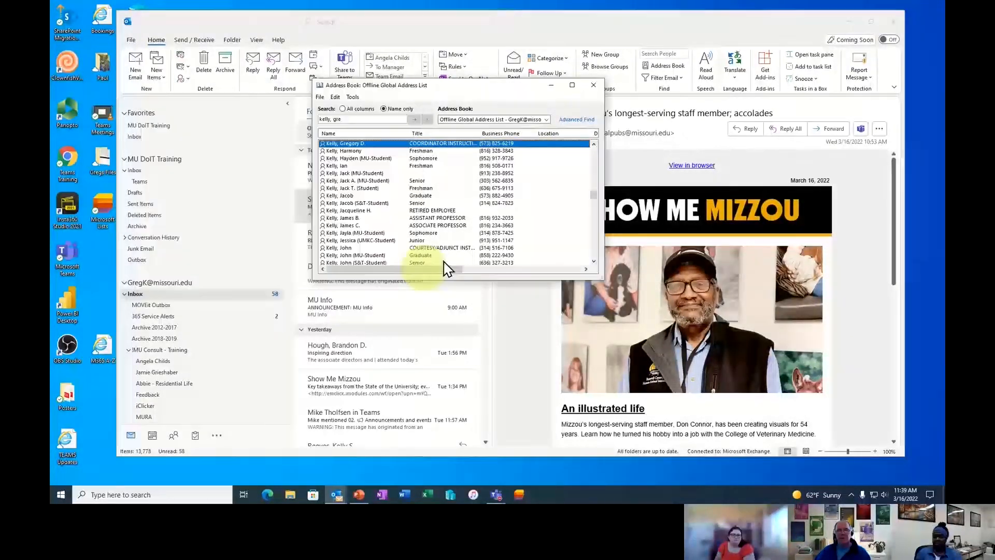
- Close the Address Book and open Outlook on the web from office.com in Edge
click(596, 87)
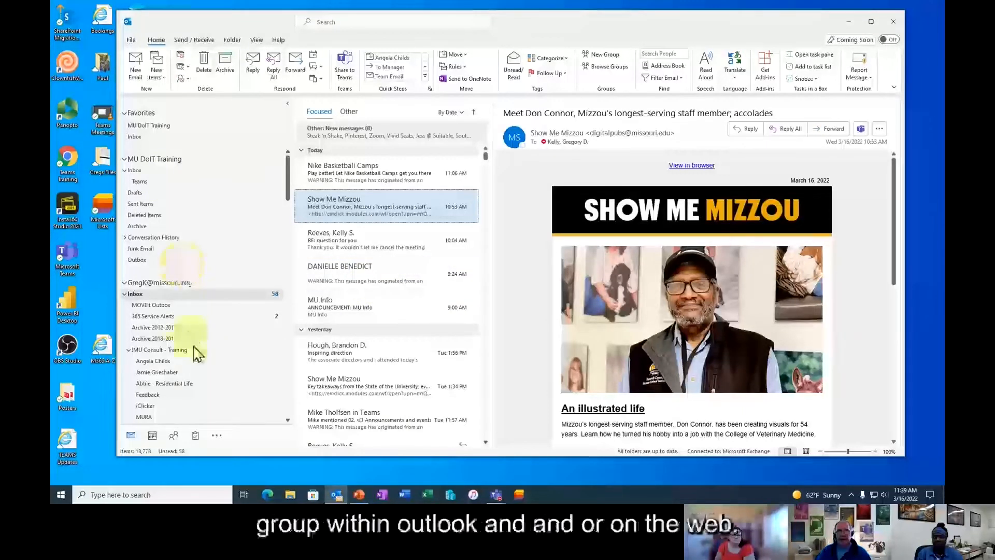
scroll(215, 357, down, 5)
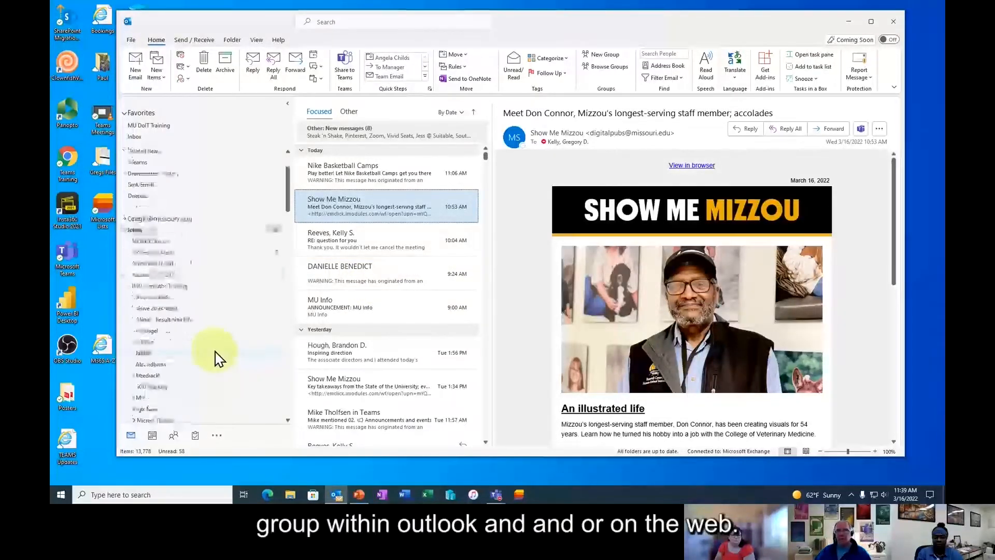
click(268, 496)
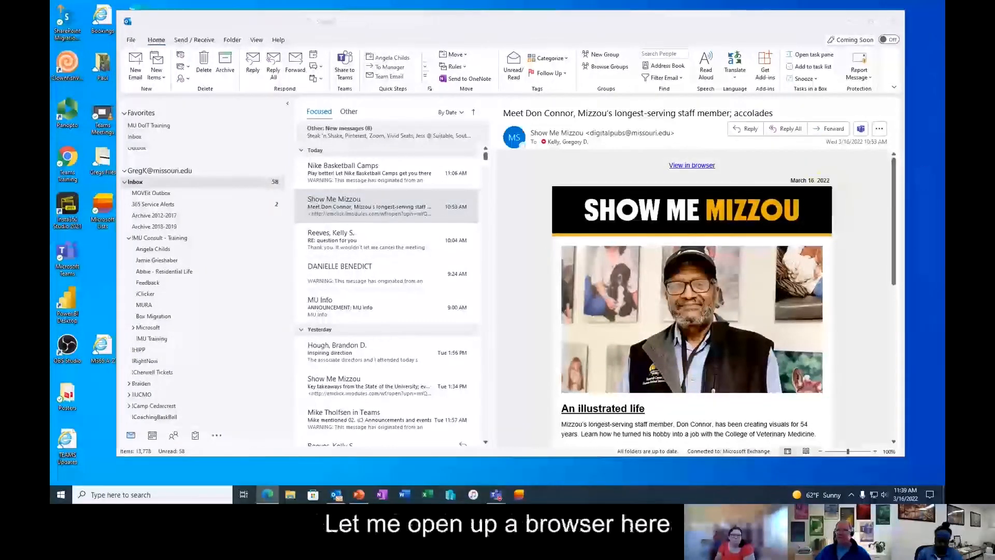
drag(941, 5, 302, 22)
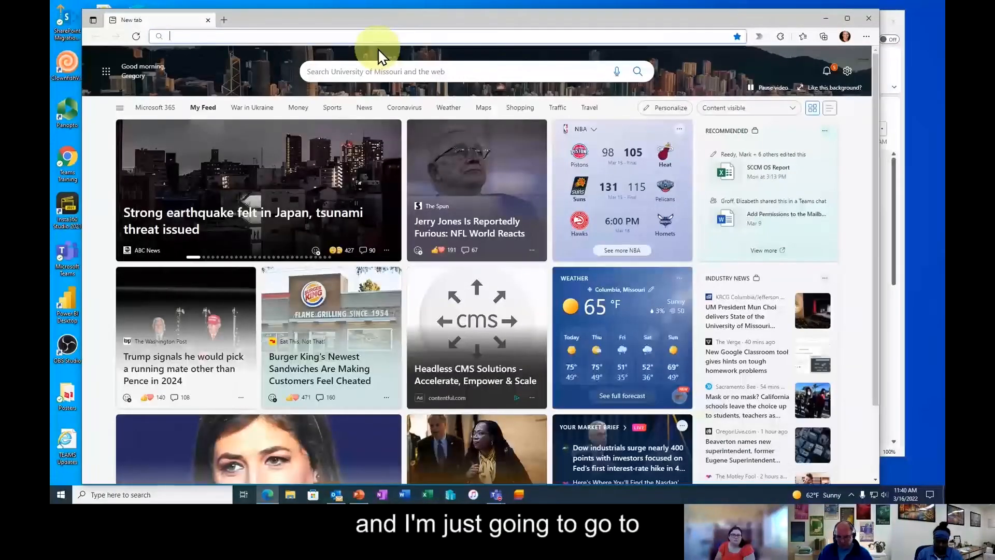
text(offi)
key(Return)
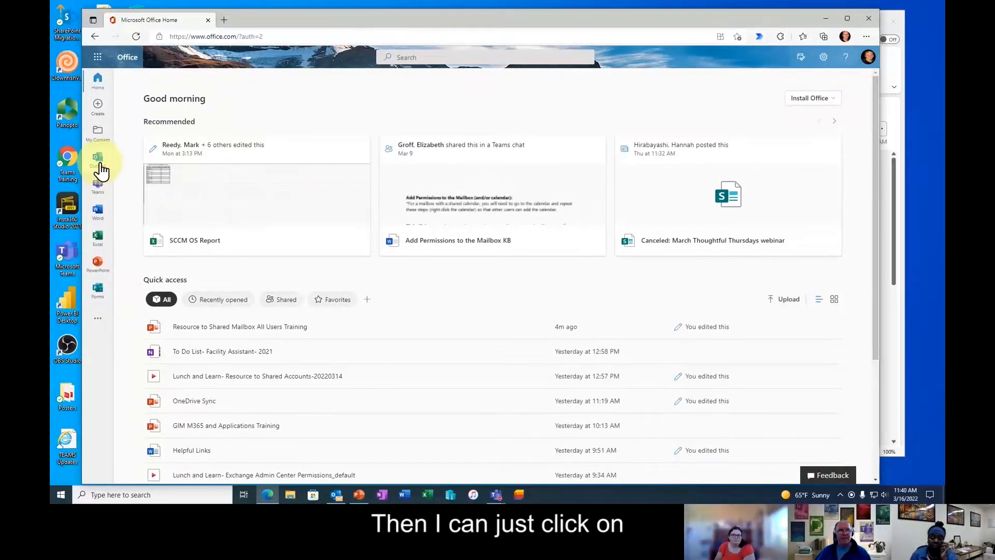
click(99, 159)
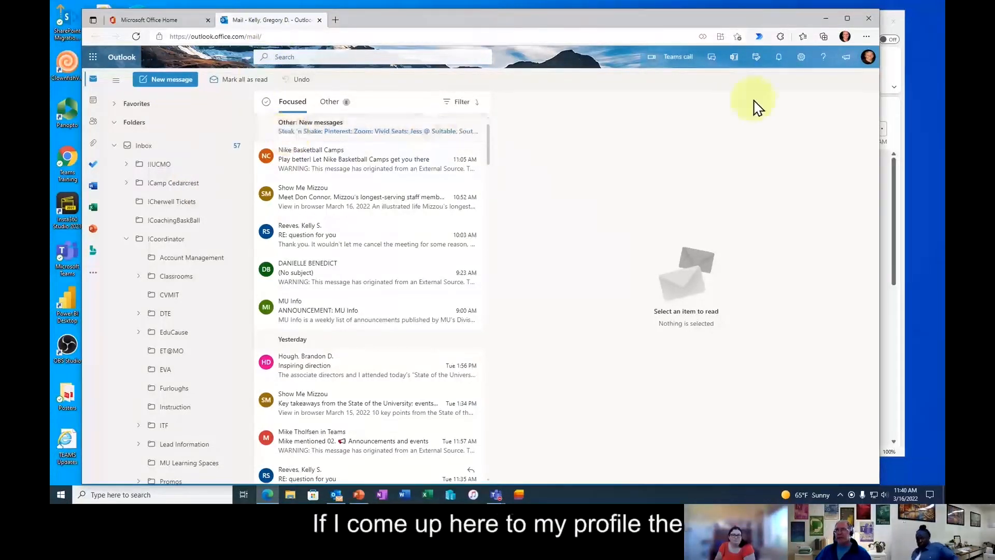
- Open the MU DoIT Training Shared MB mailbox through the account menu's Open another mailbox
click(869, 61)
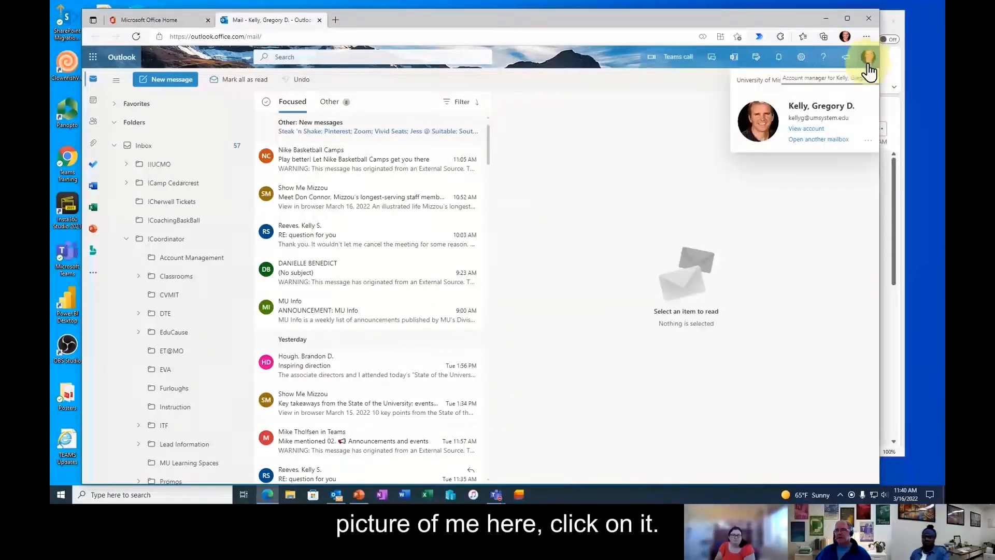
click(818, 140)
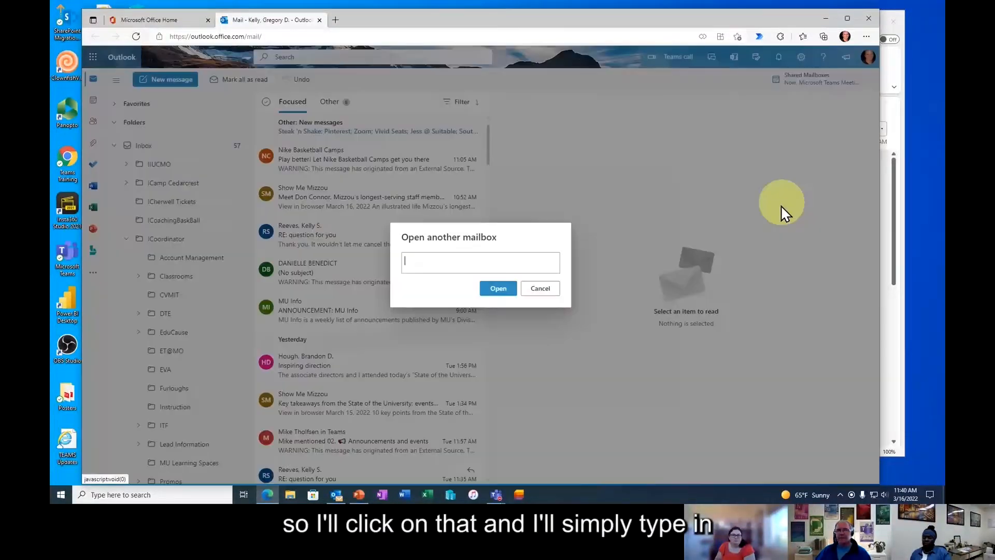
text(mu)
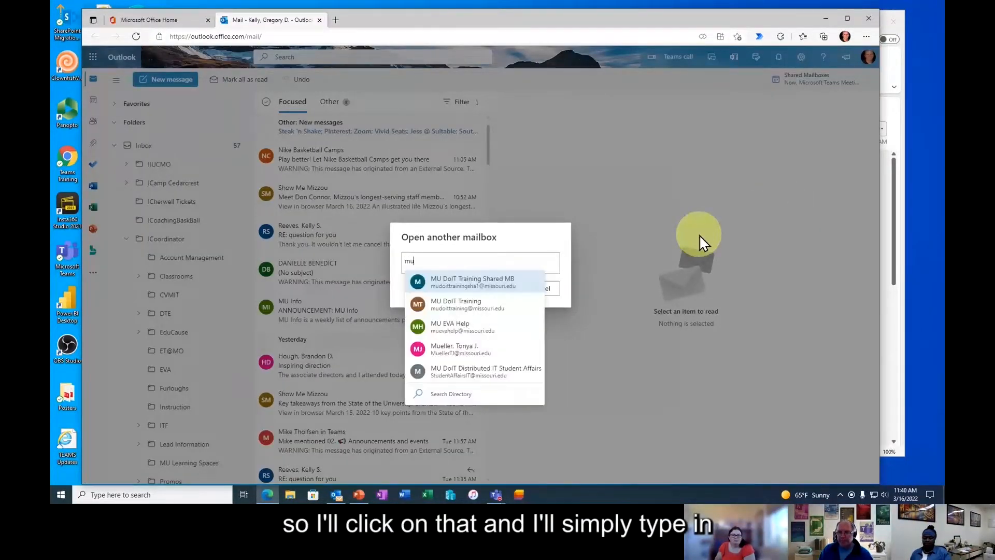
text( d)
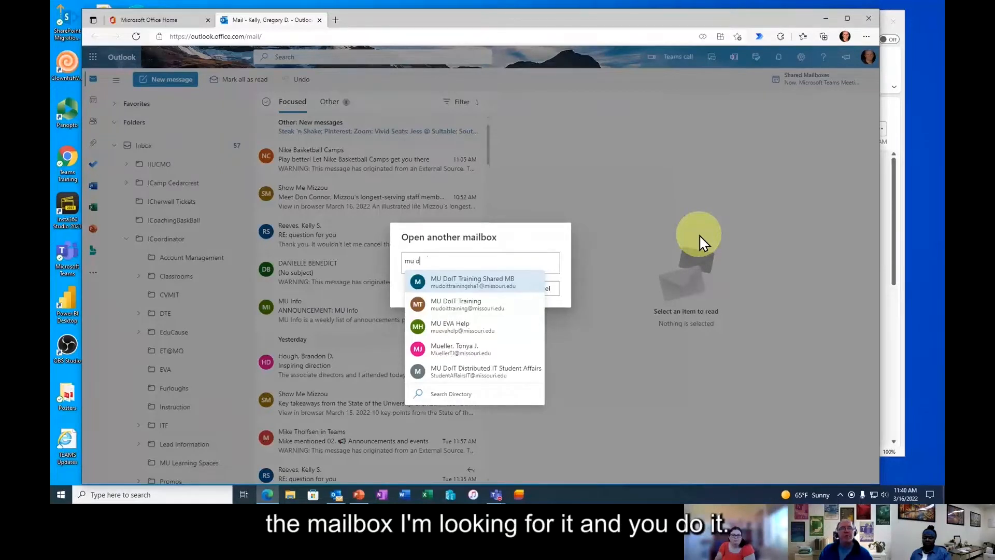
text(oit)
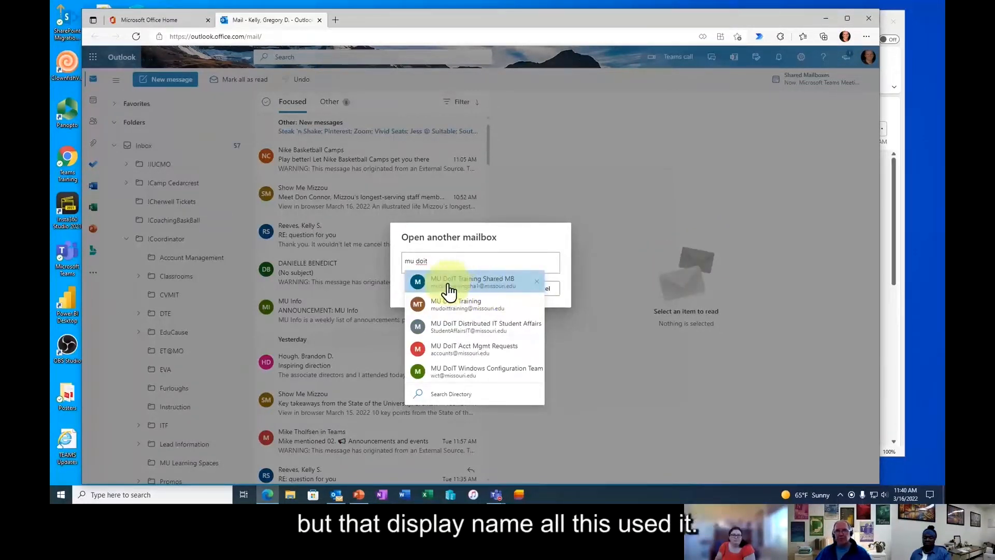
click(496, 284)
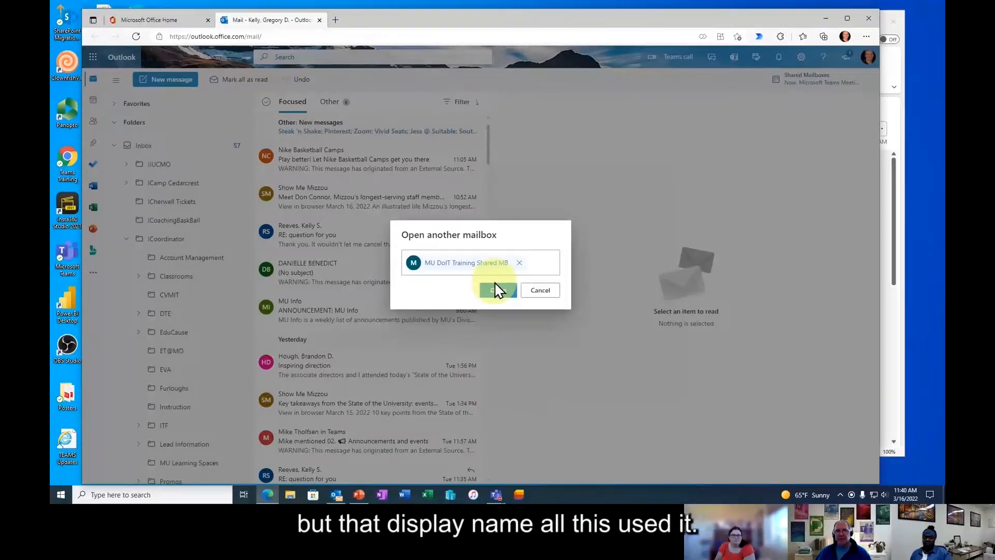
click(500, 295)
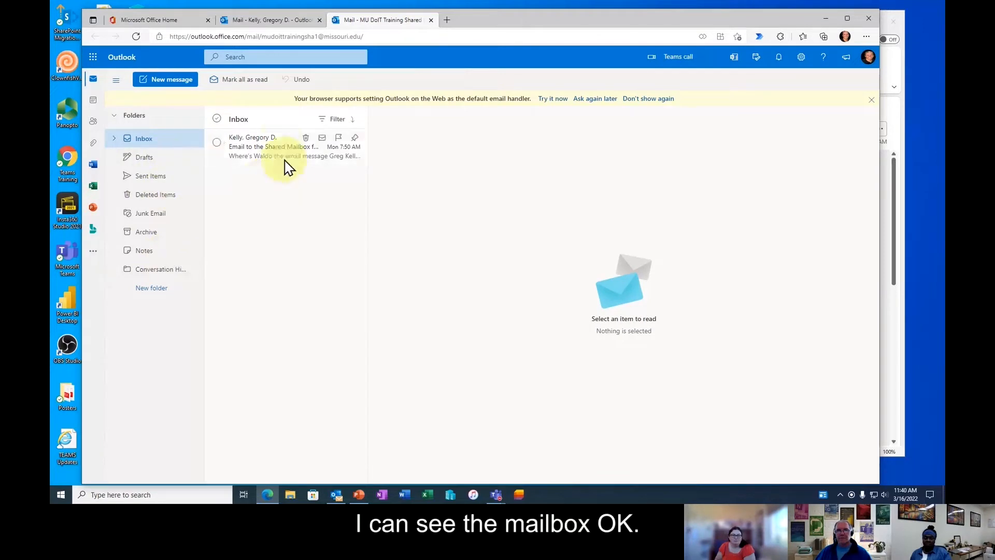
- Browse the shared mailbox's Deleted and Sent Items, compare tabs, start a new message, then close its tab
click(156, 196)
click(156, 178)
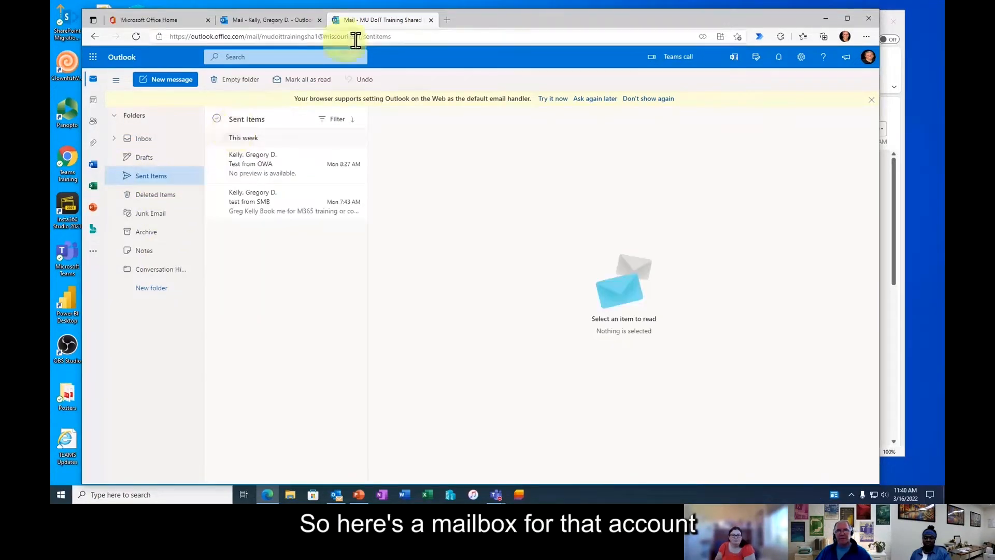
click(290, 21)
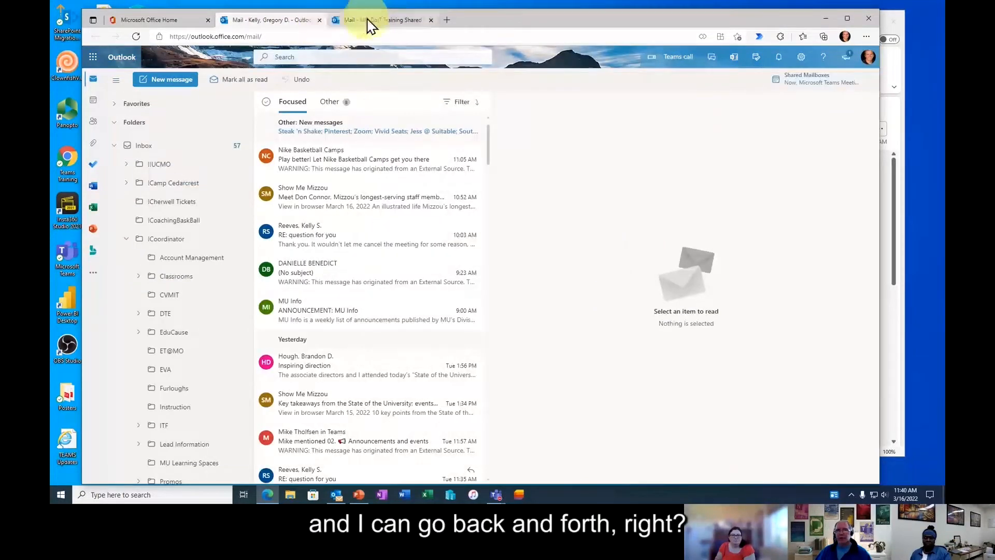
click(336, 22)
click(293, 23)
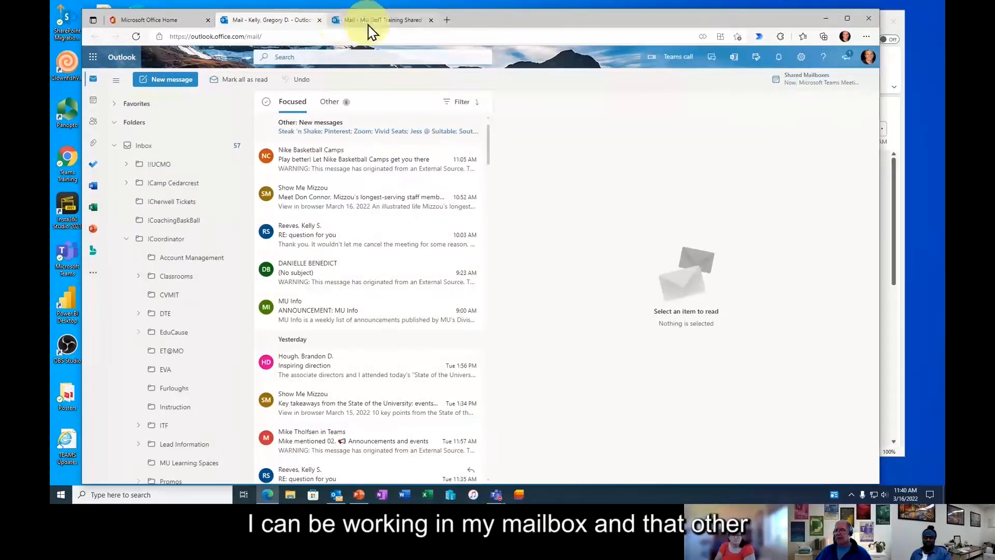
click(368, 25)
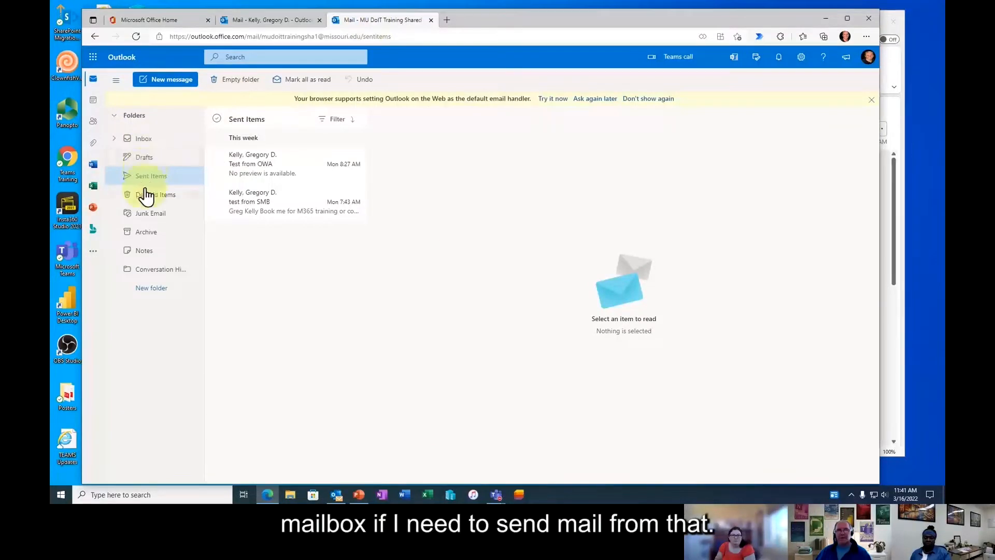
click(175, 83)
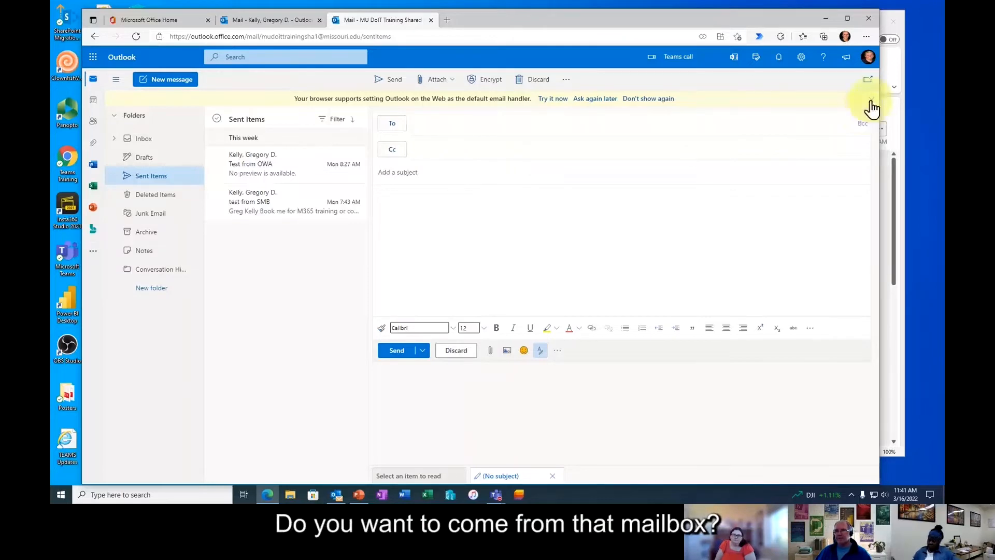
click(431, 20)
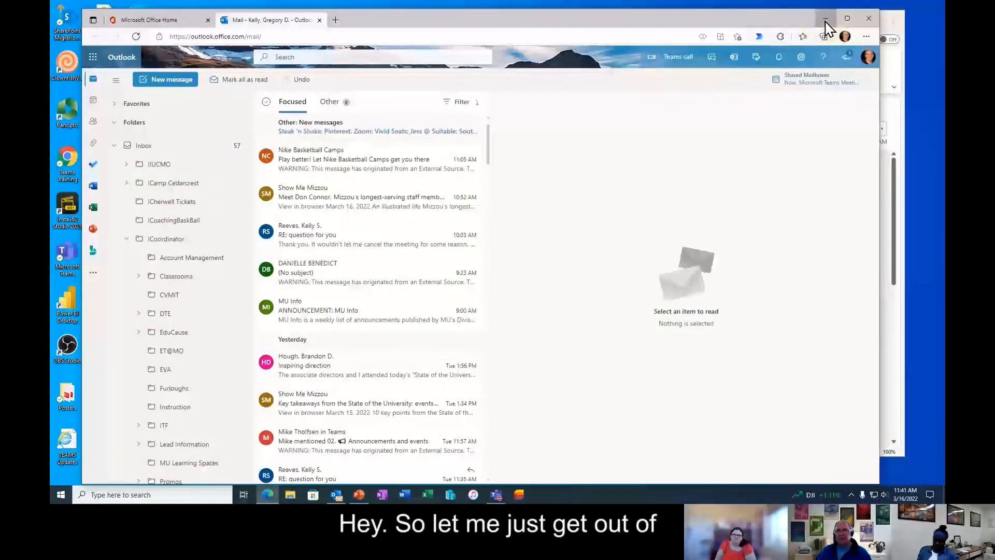
- Minimize Edge and open File > Account Settings > Account Settings in desktop Outlook
click(825, 20)
click(418, 151)
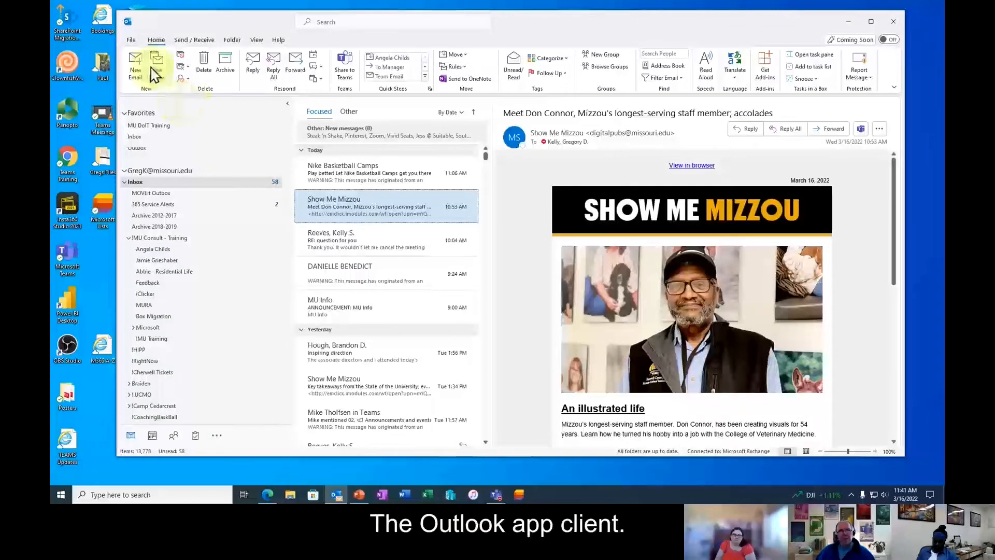
click(132, 40)
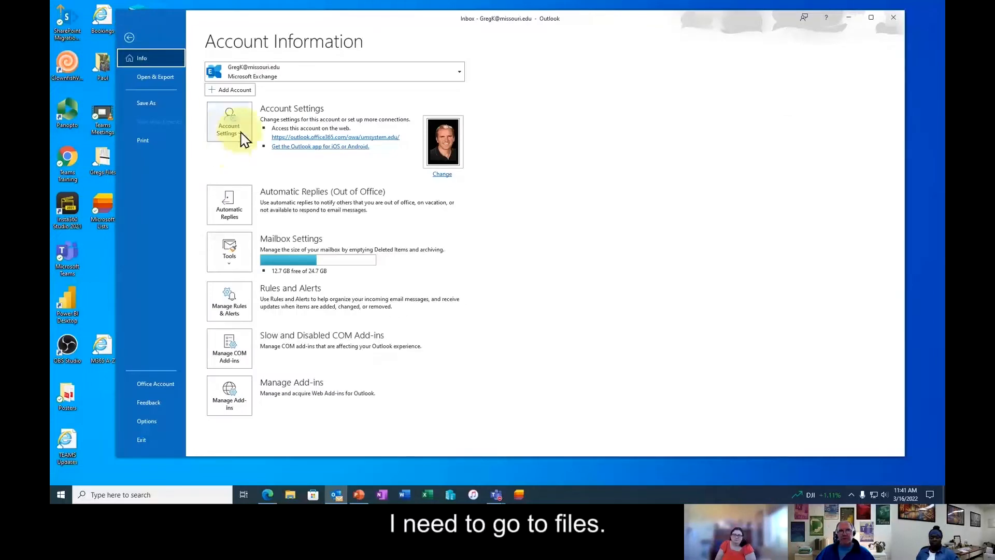
click(244, 139)
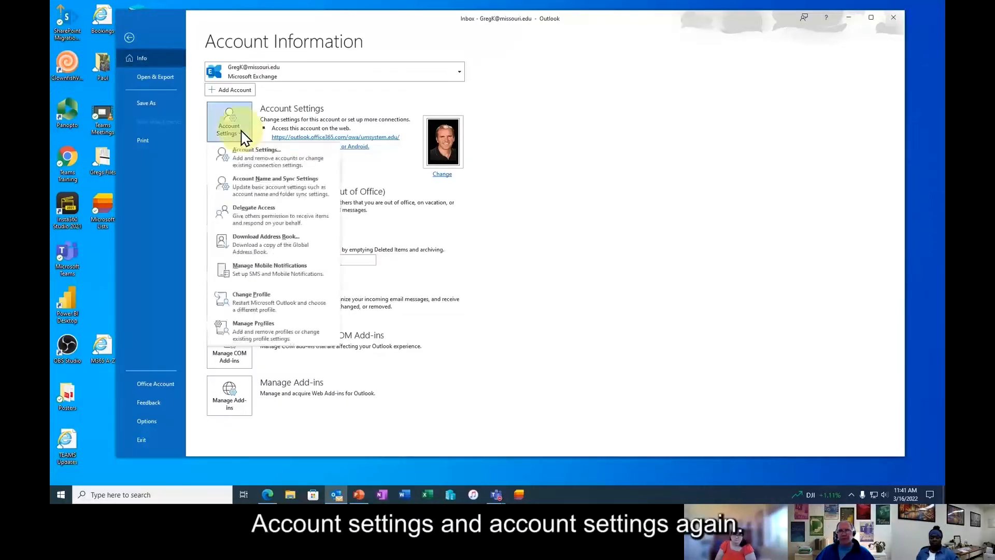
click(264, 165)
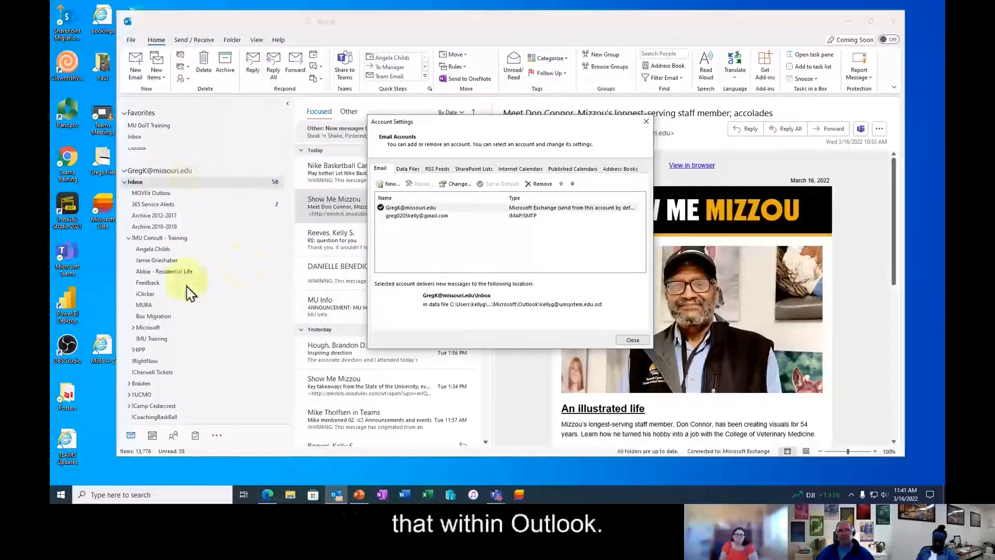
- Remove MU DoIT Training Shared MB from the Exchange account's Advanced additional mailboxes
click(415, 209)
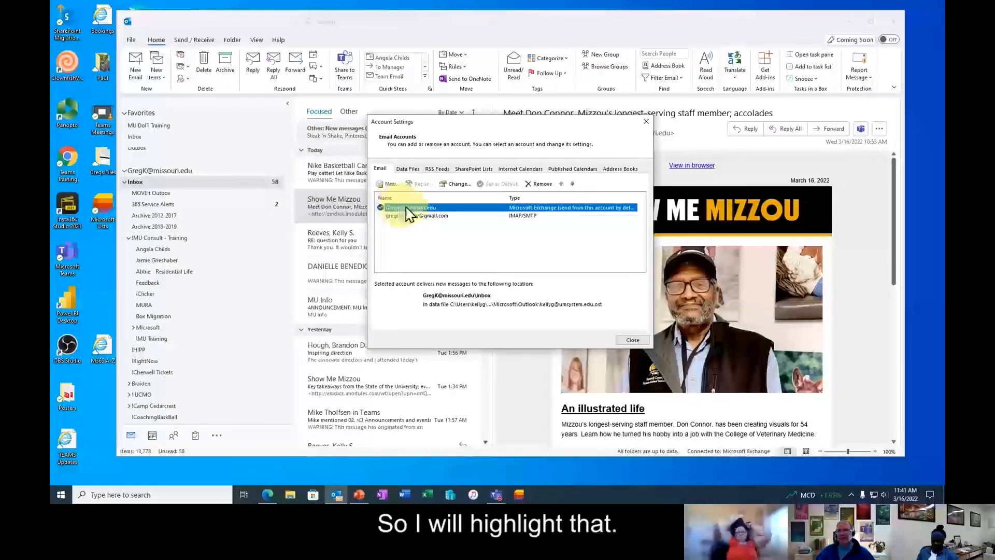
click(456, 185)
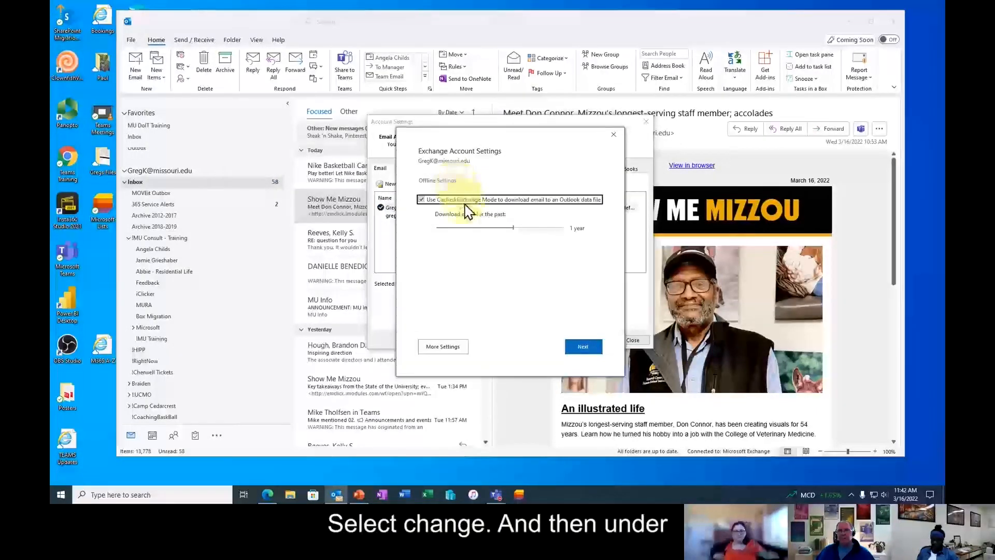
click(442, 348)
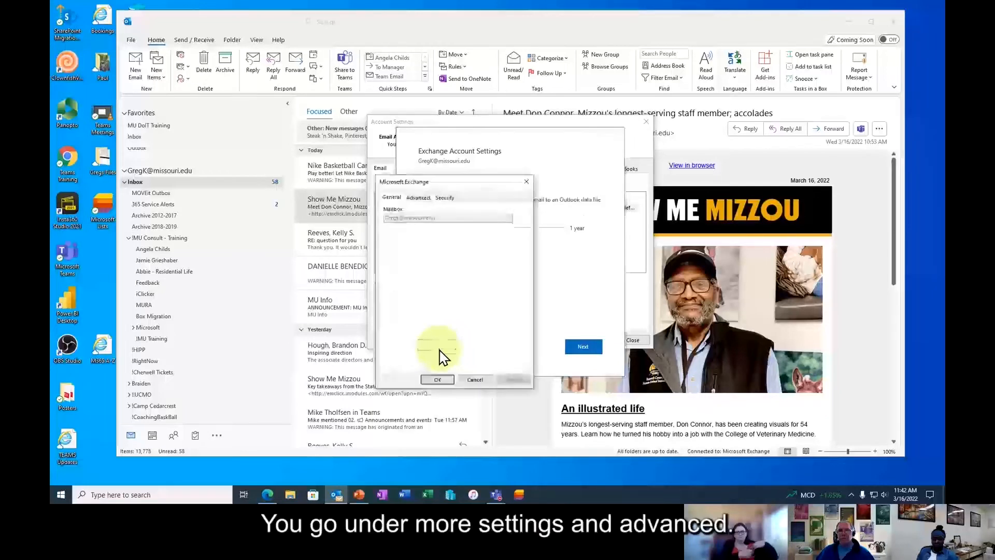
click(418, 198)
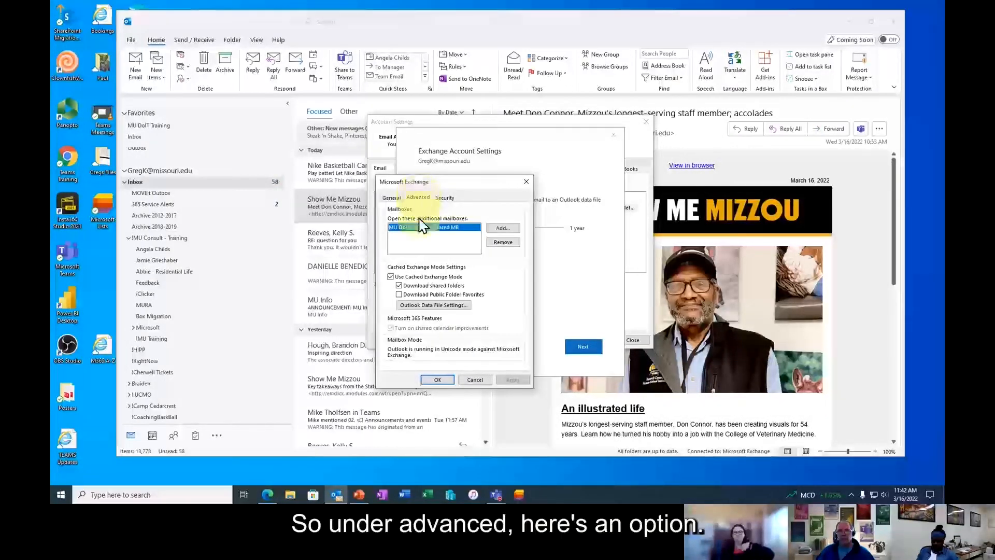
click(503, 244)
click(518, 282)
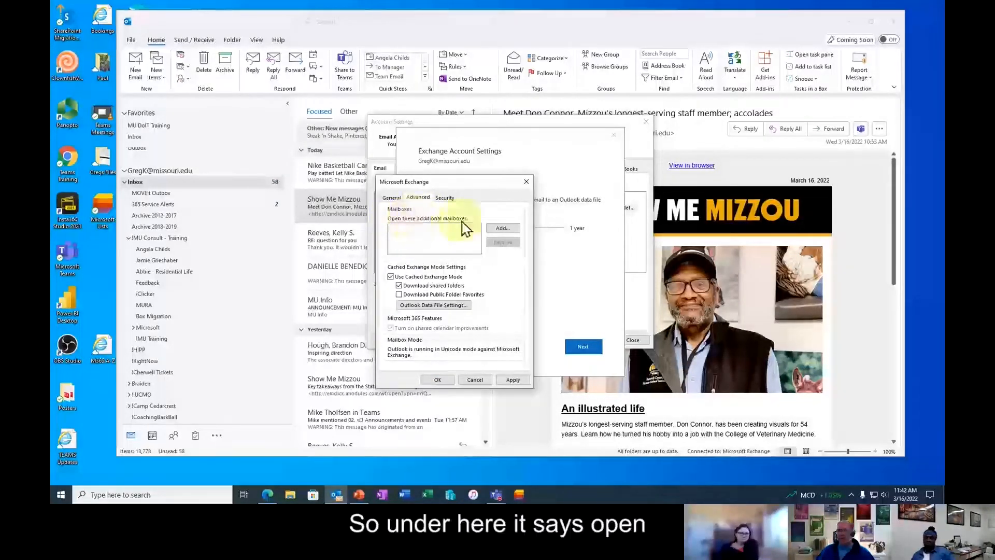
- Add the MU DoIT Training Shared MB mailbox back, apply, and finish the account update
click(503, 229)
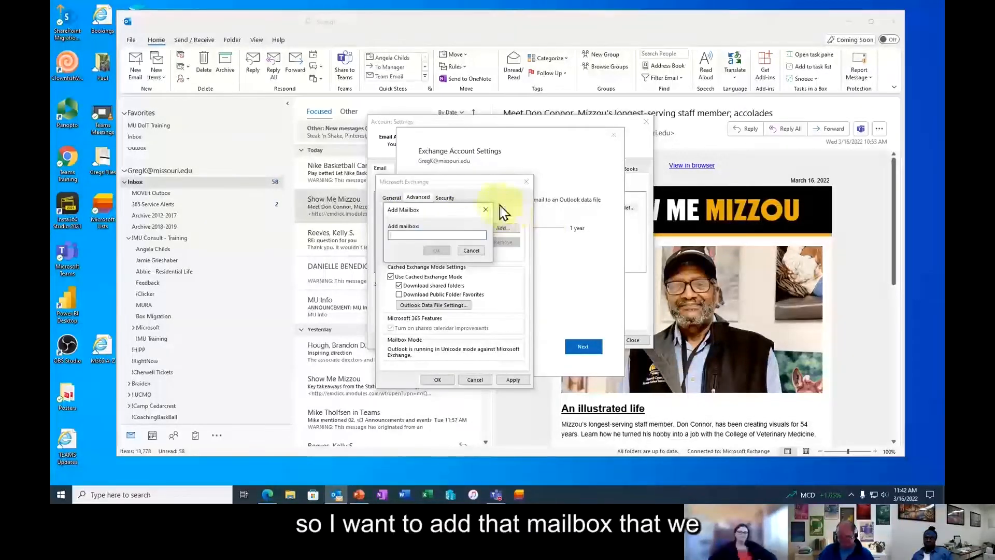
text(mu doit s)
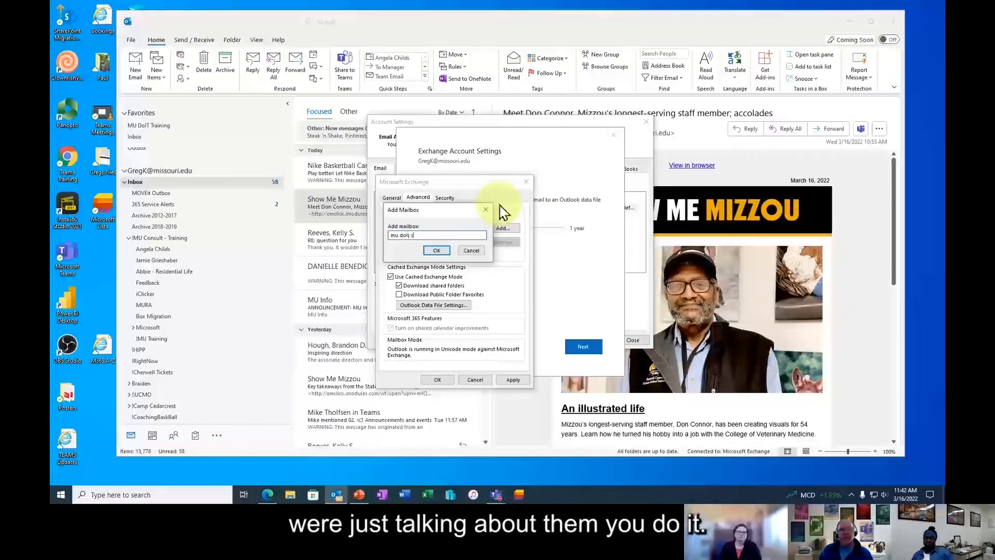
key(BackSpace)
text(traini)
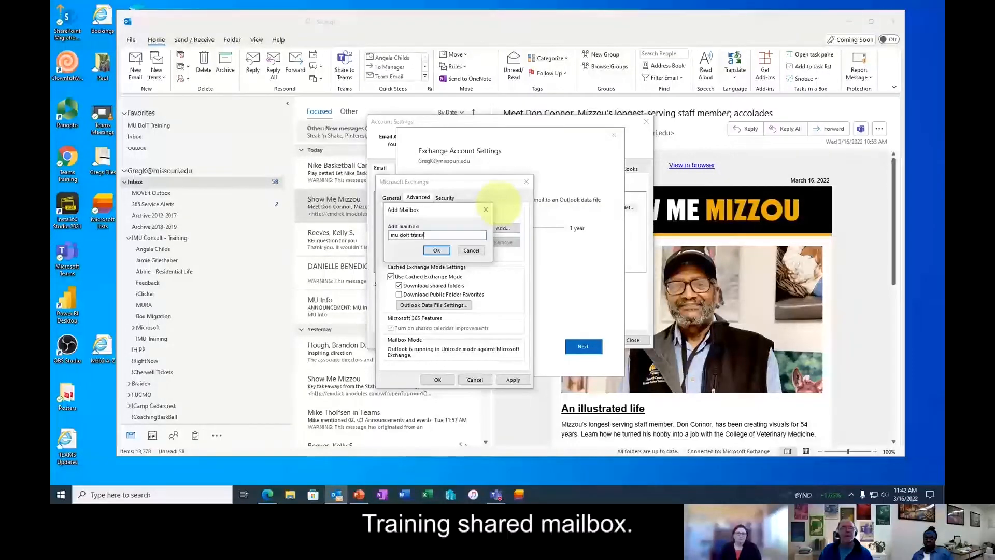
text(ng shared ma)
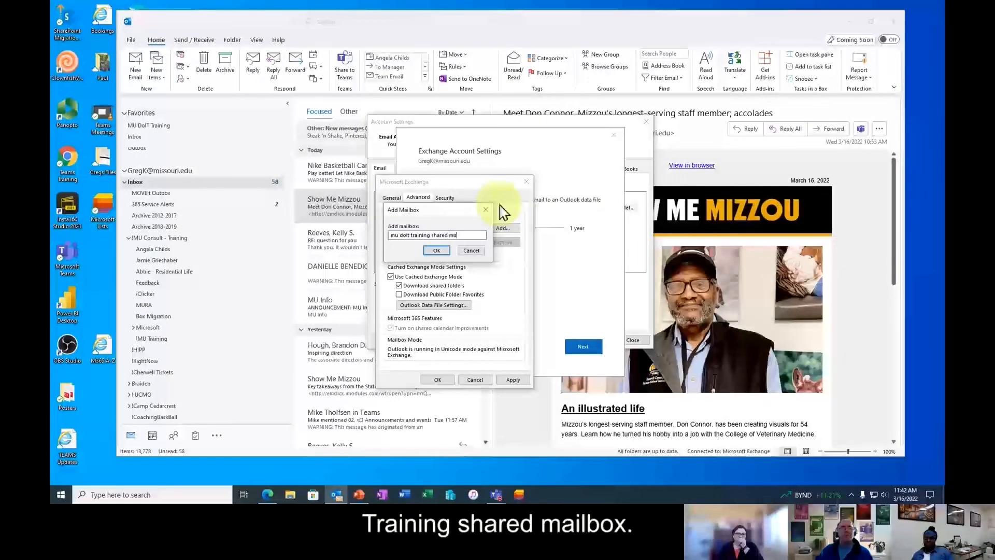
click(443, 252)
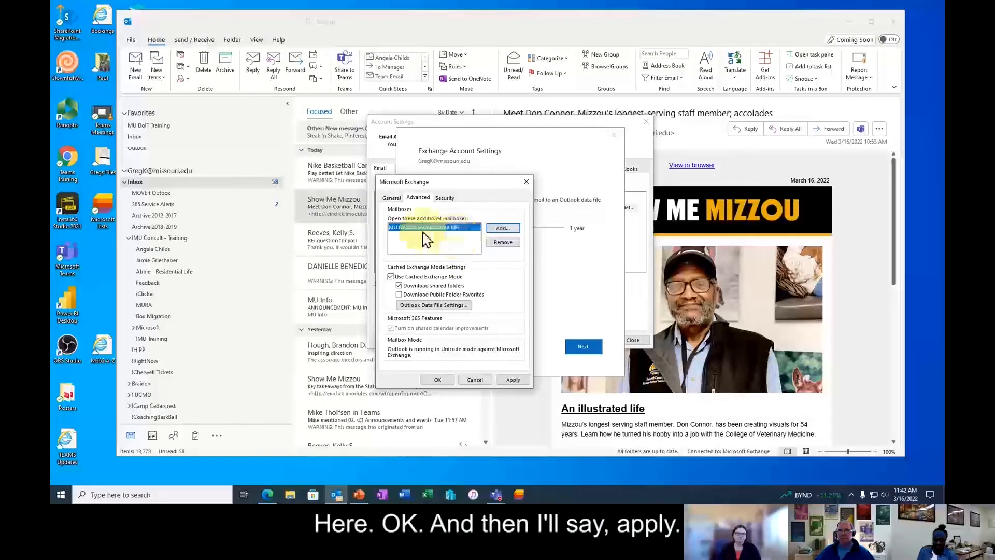
click(513, 380)
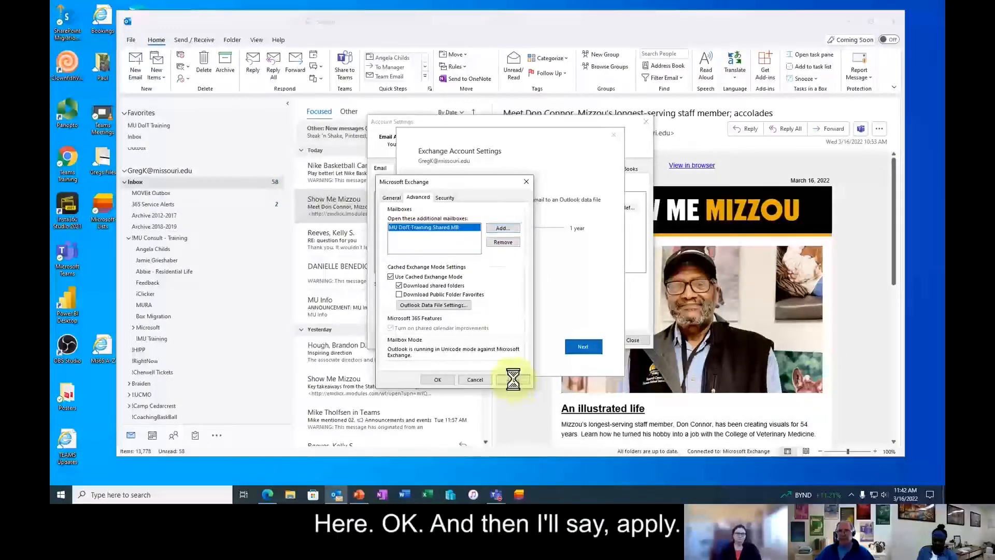
click(437, 380)
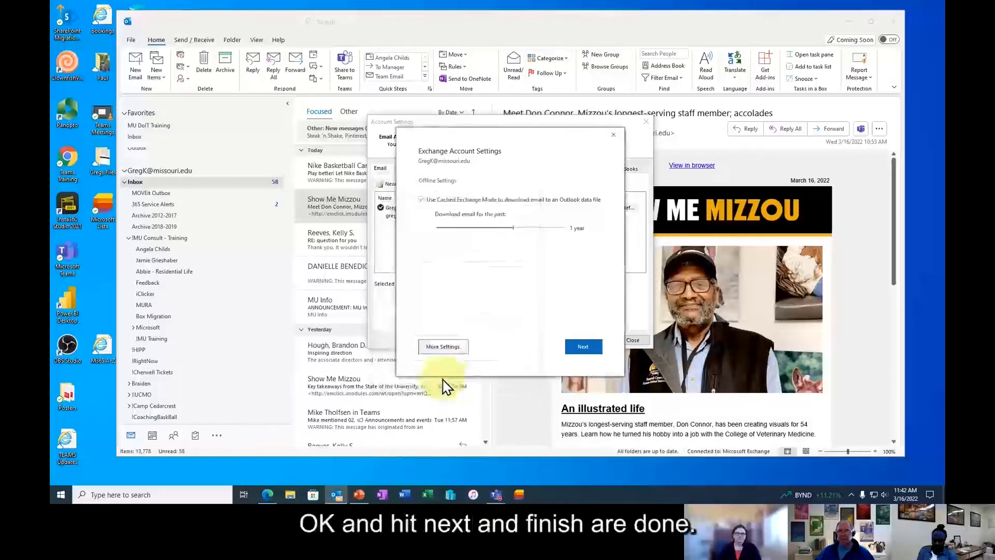
click(584, 353)
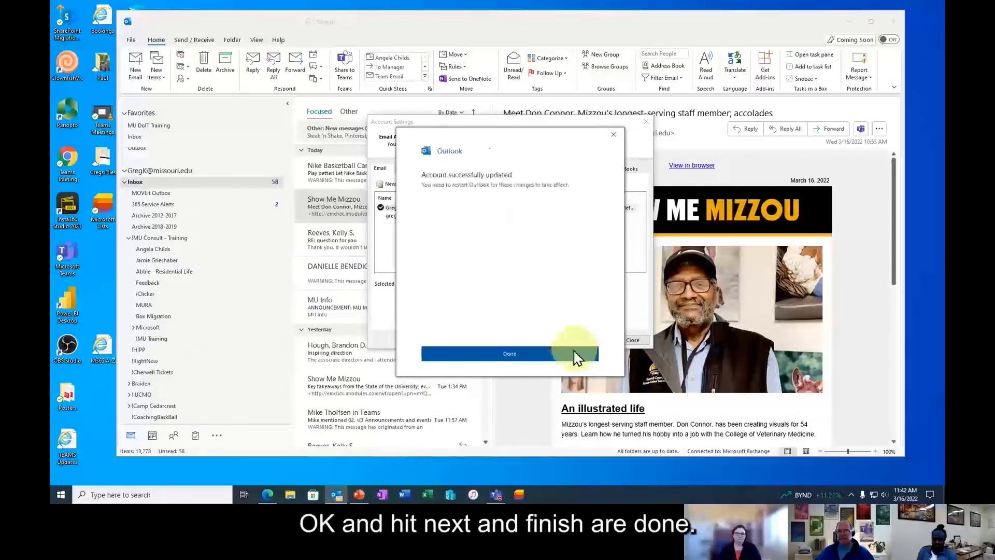
click(540, 361)
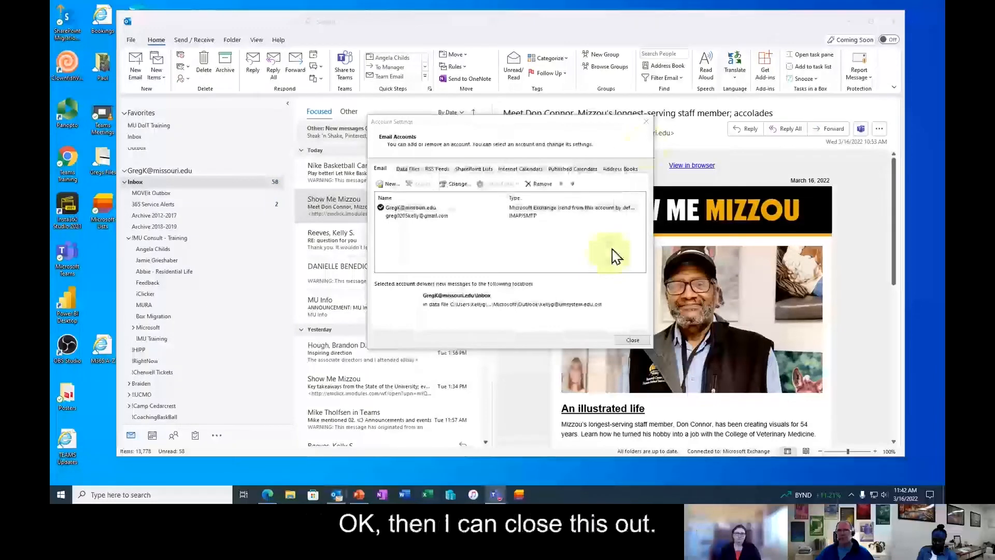
click(646, 122)
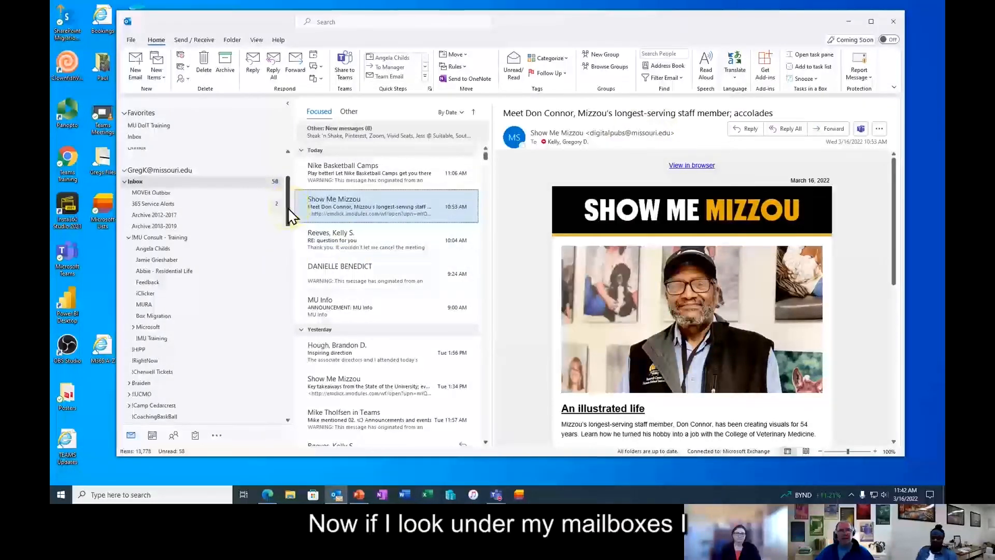
- Expand MU DoIT Training Shared MB in the folder pane and open its Inbox and subfolders
drag(290, 203, 299, 403)
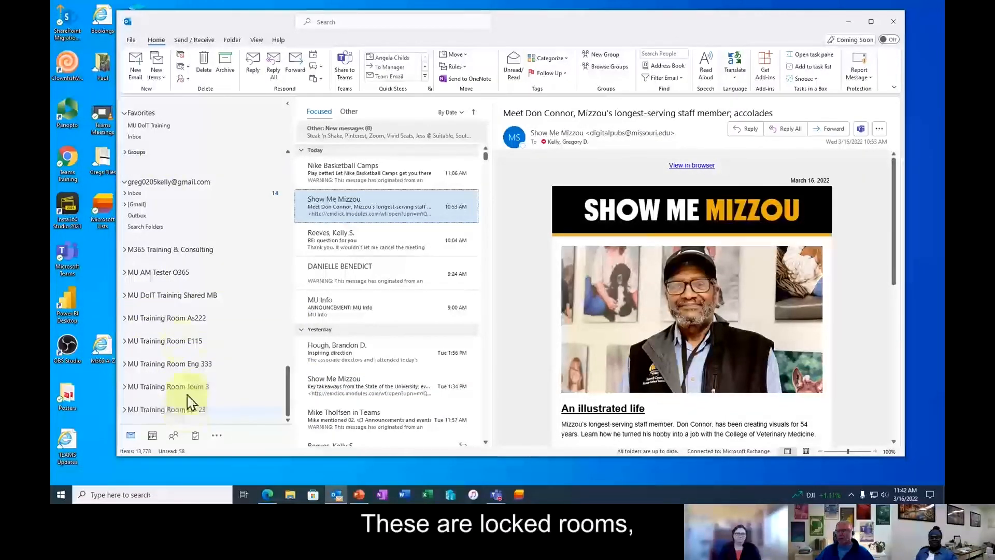
click(124, 295)
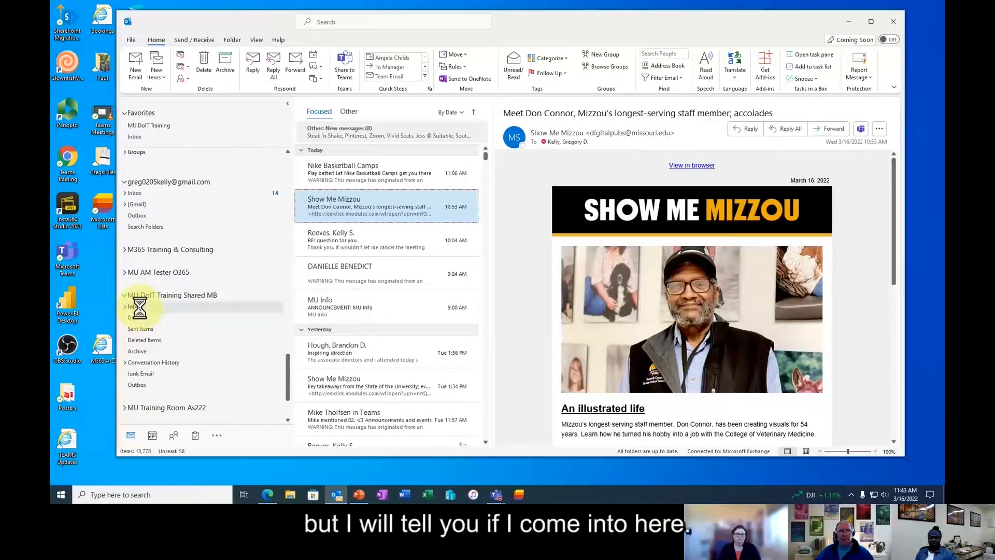
click(141, 308)
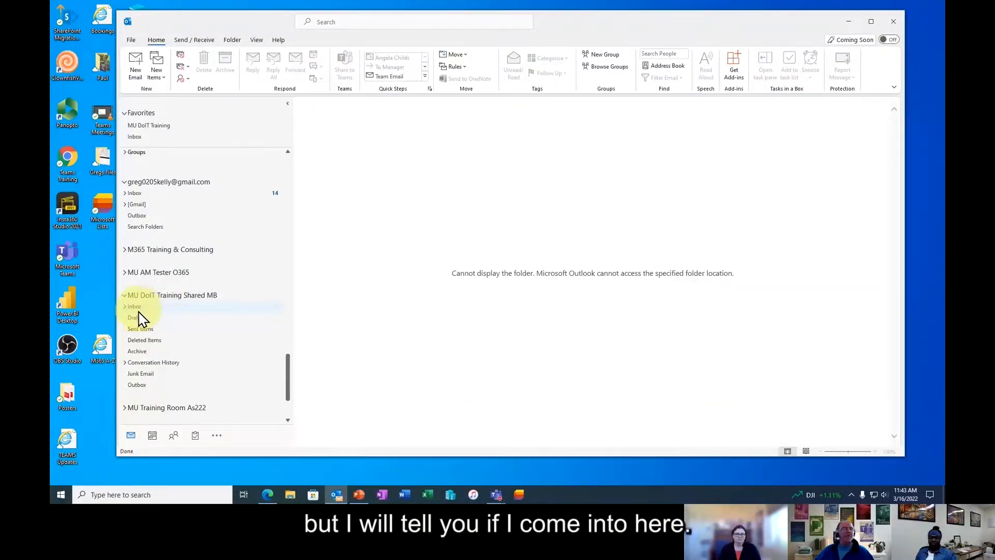
click(125, 307)
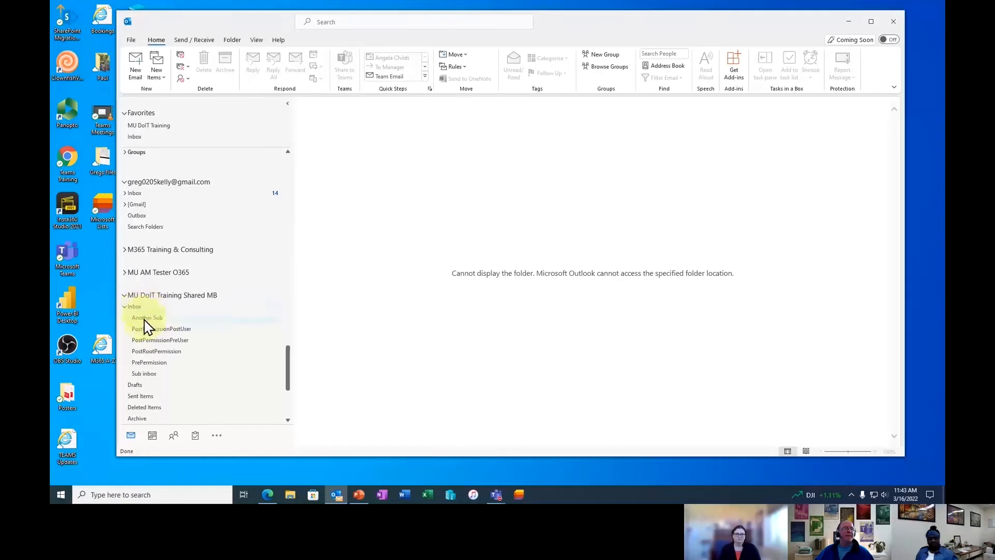
click(135, 308)
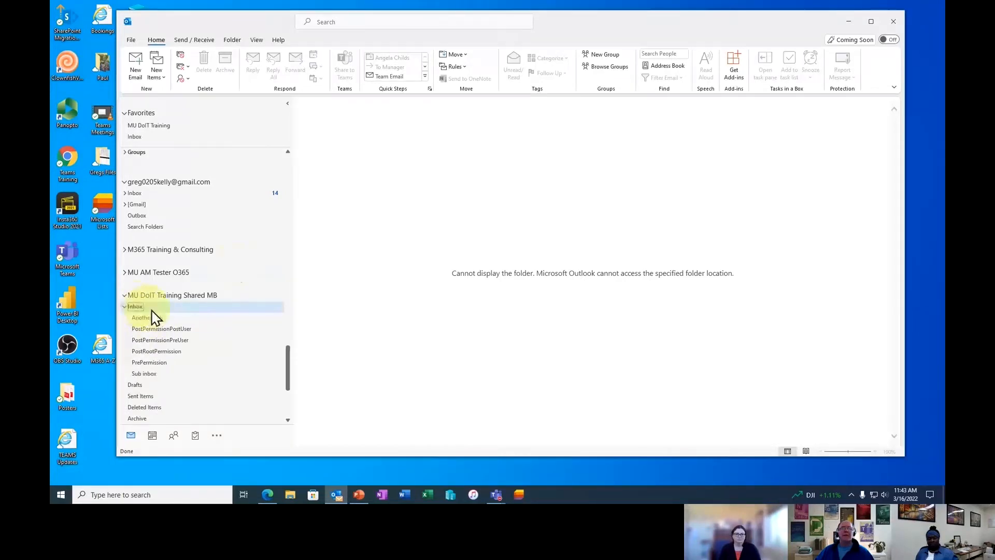
- Start a new email and show its From list of sender addresses
click(138, 75)
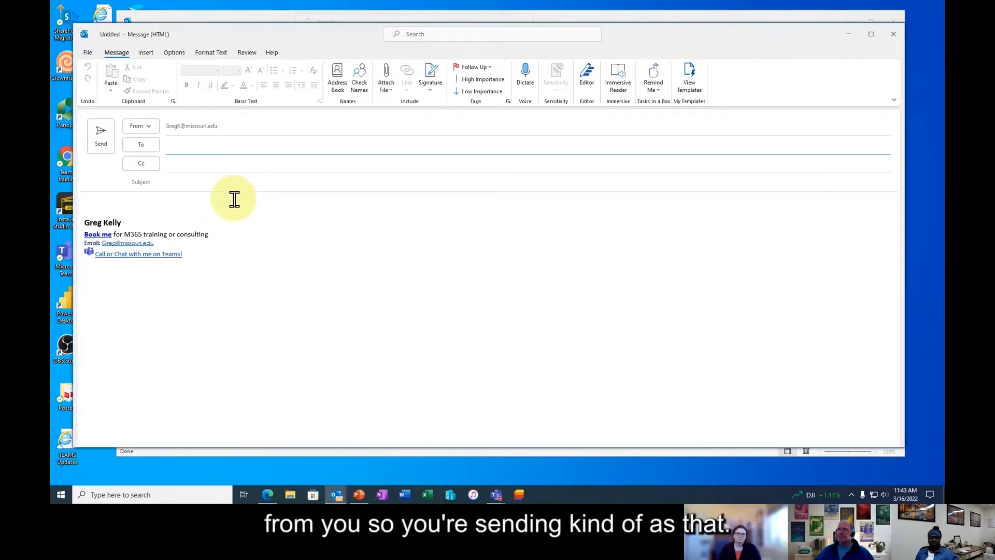
click(151, 130)
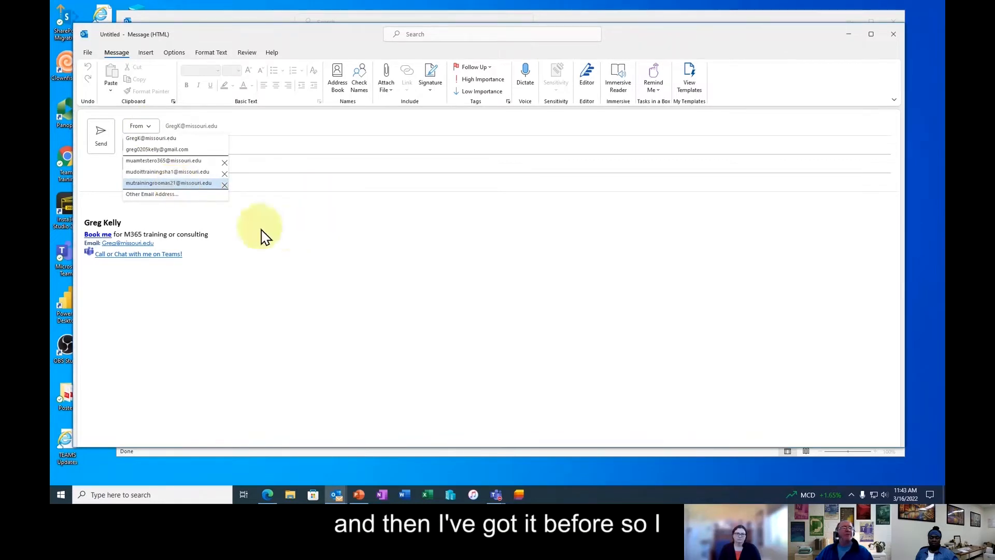
- Set the message's From to the MU DoIT Training Shared MB address via Other Email Address
click(155, 194)
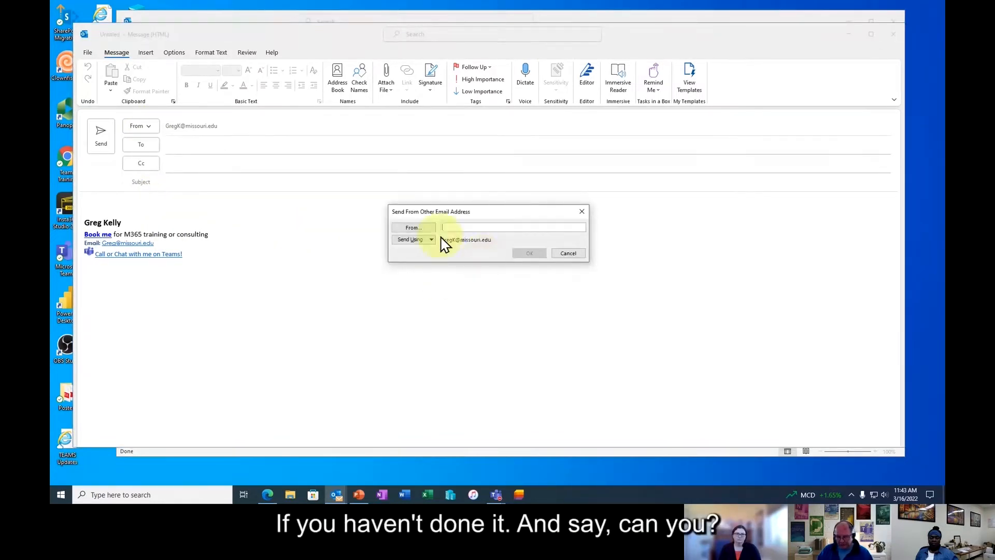
text(mu doi)
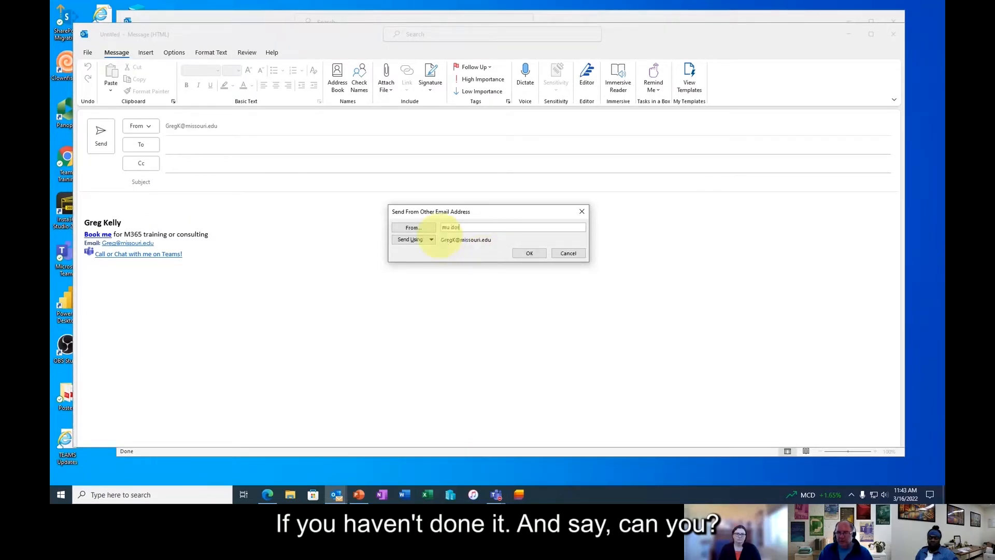
text(t trainin)
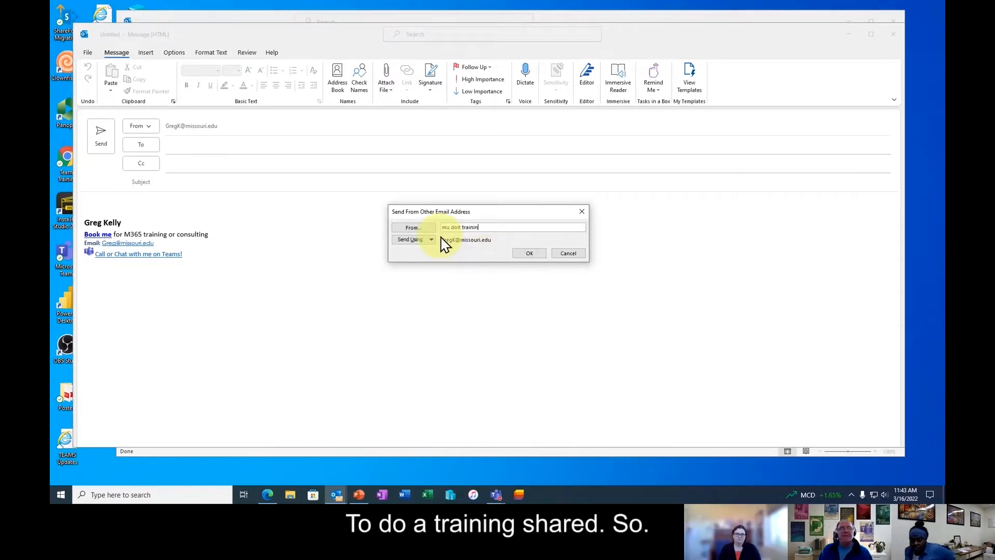
text(g sahred)
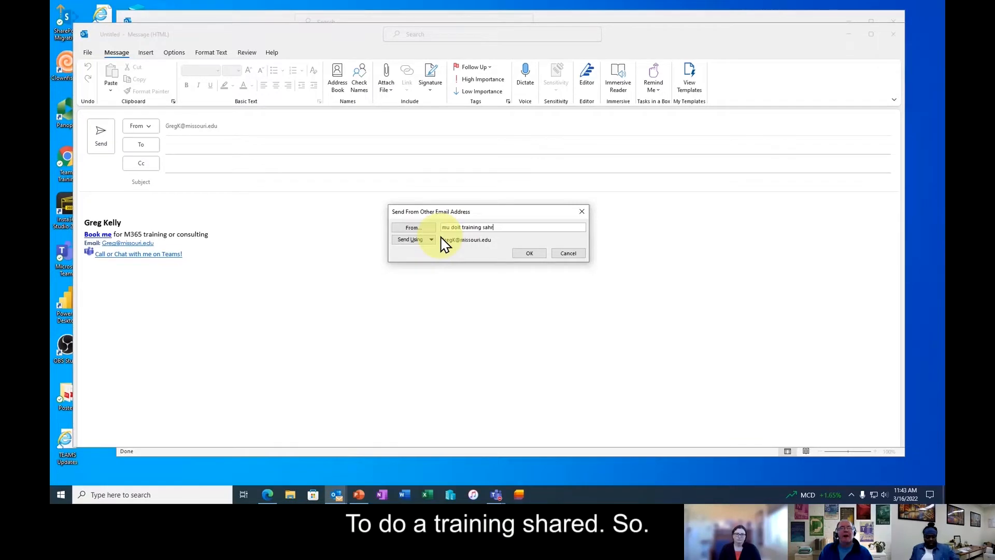
key(BackSpace)
key(BackSpace)
text(hared )
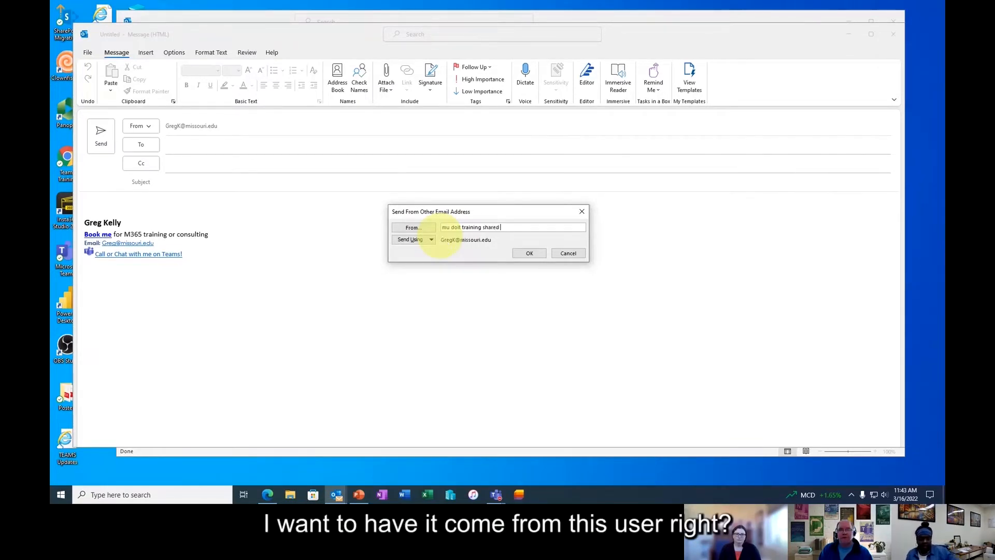
text(mb)
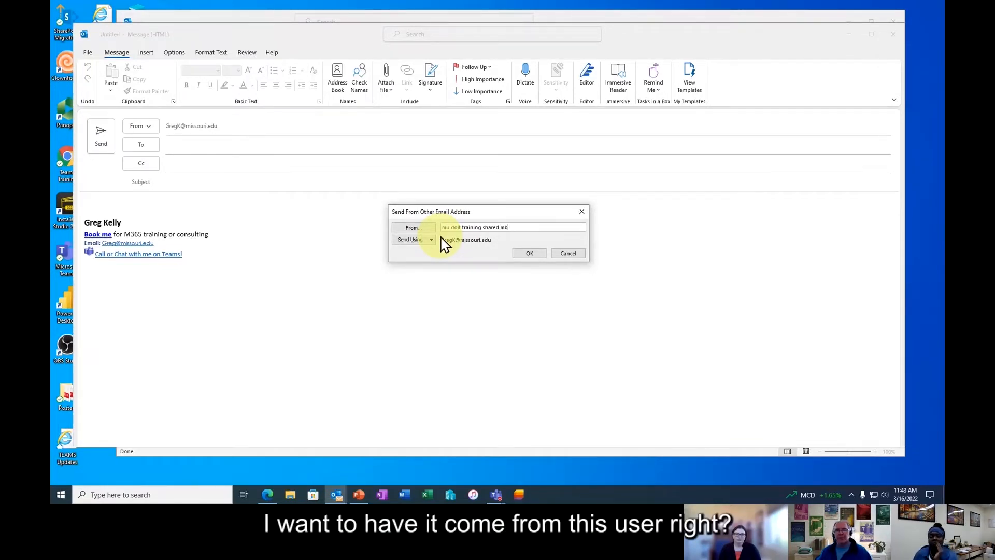
click(529, 253)
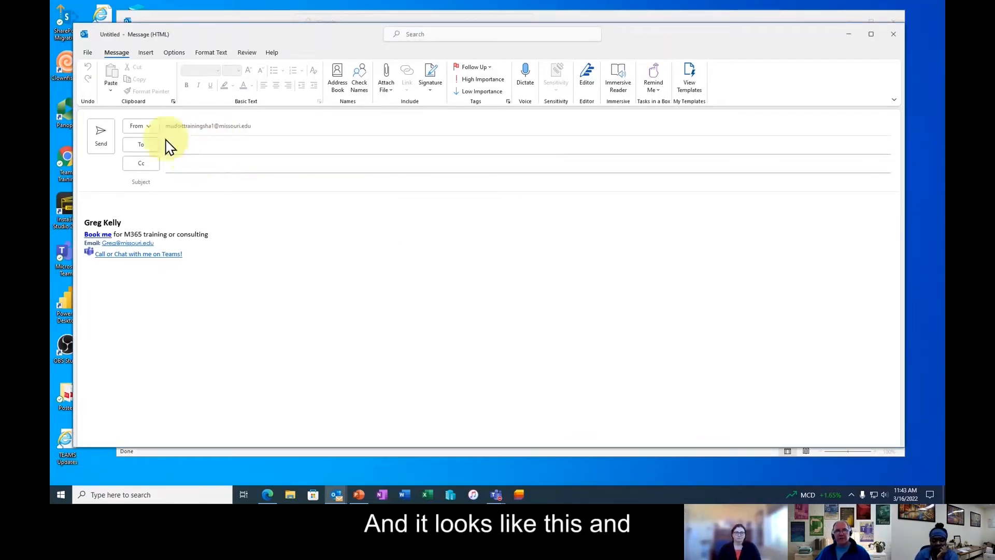
- Switch the message's From address back to your personal address and close it, bringing up the save prompt
click(150, 132)
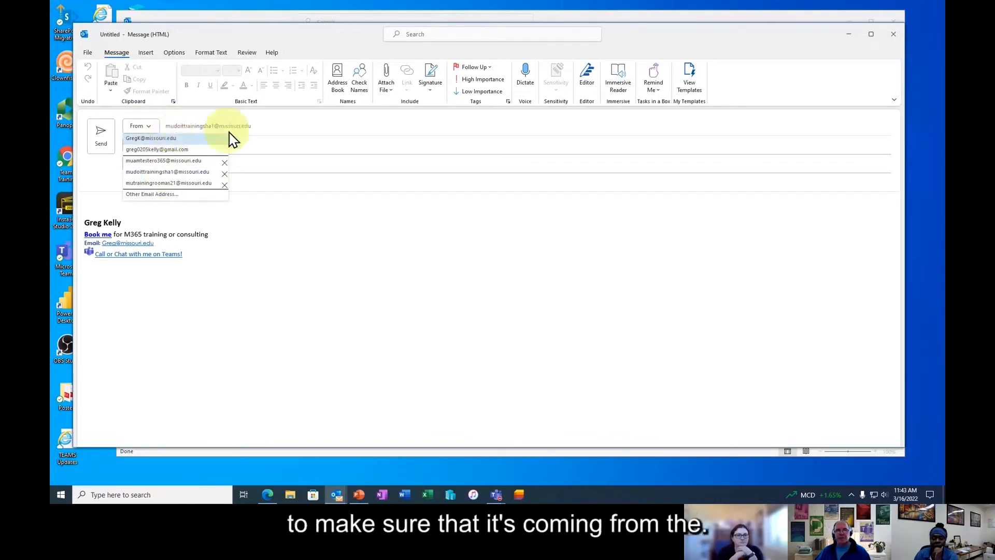
click(330, 291)
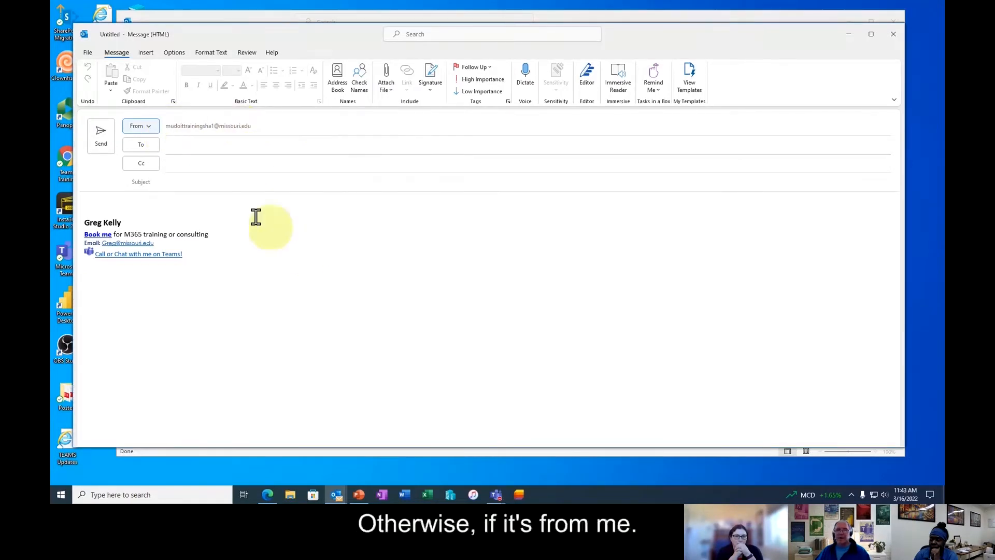
click(144, 126)
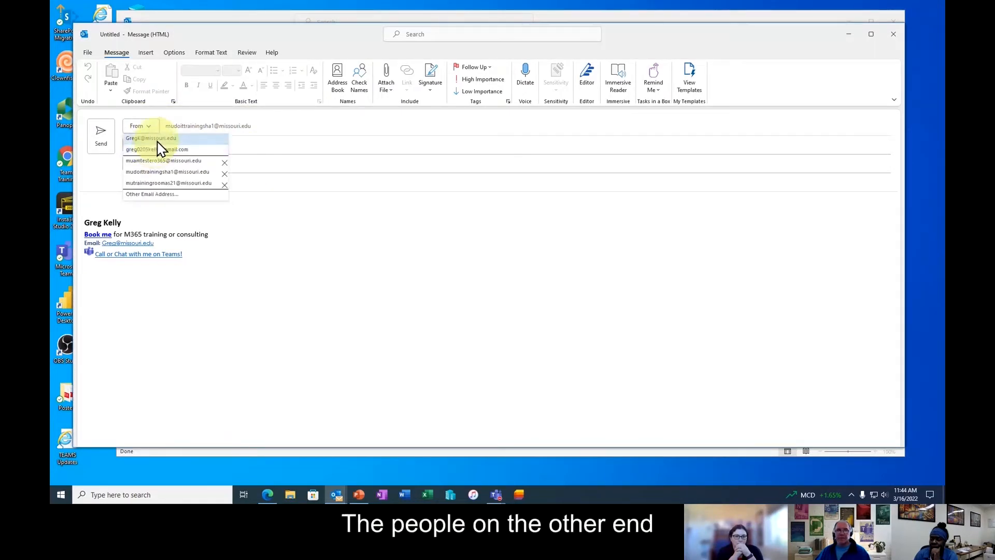
click(155, 141)
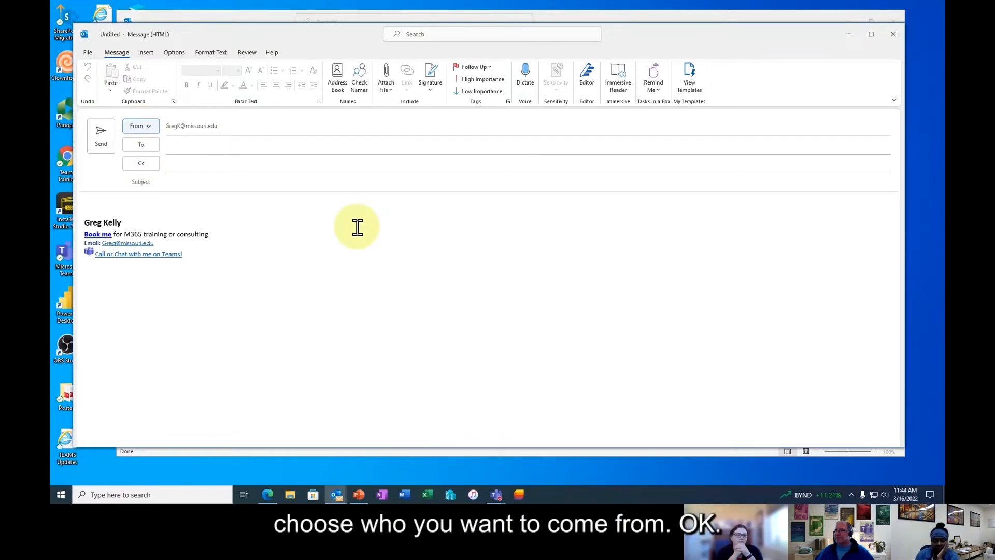
click(898, 36)
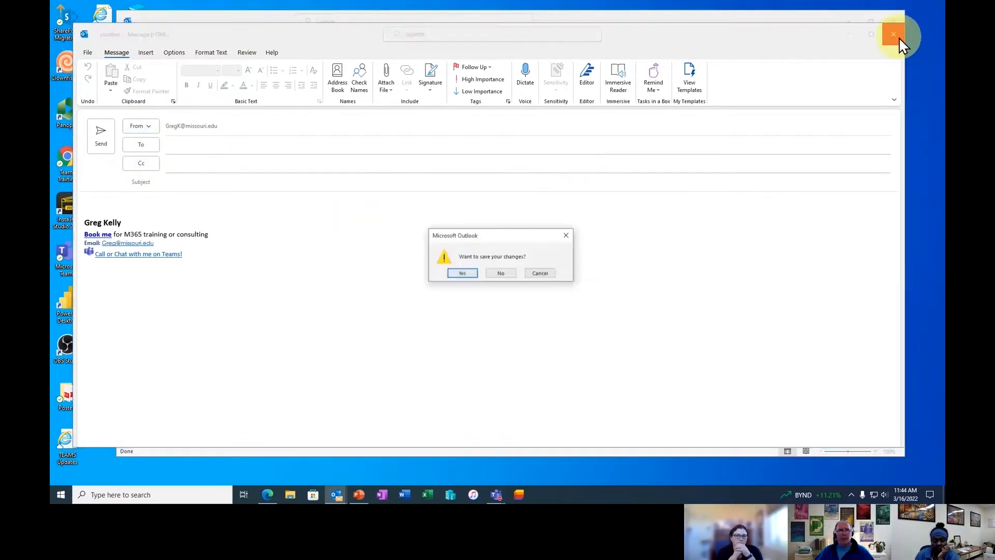
- Discard the draft unsaved, glance at the shared mailbox folders, and minimize Outlook to the desktop
click(503, 274)
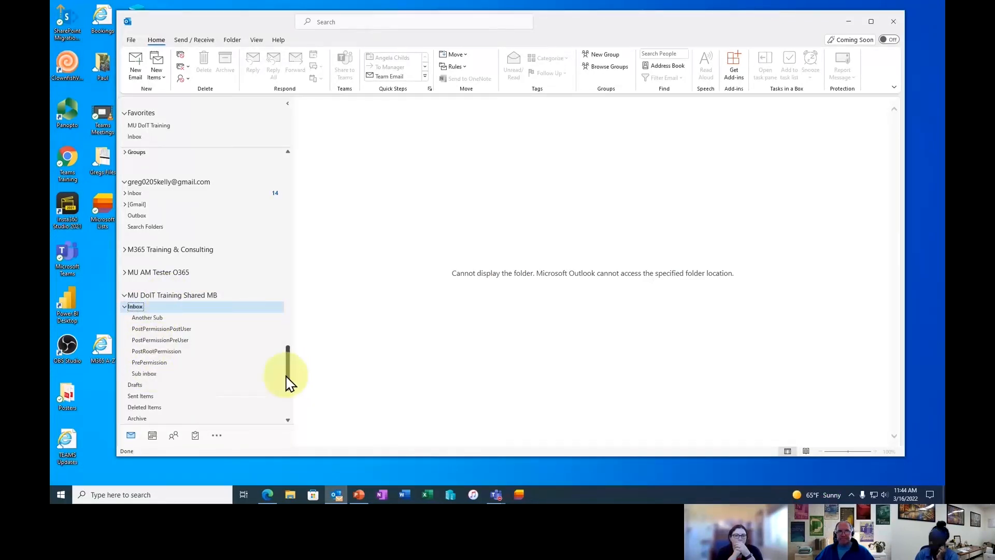
drag(289, 383, 288, 393)
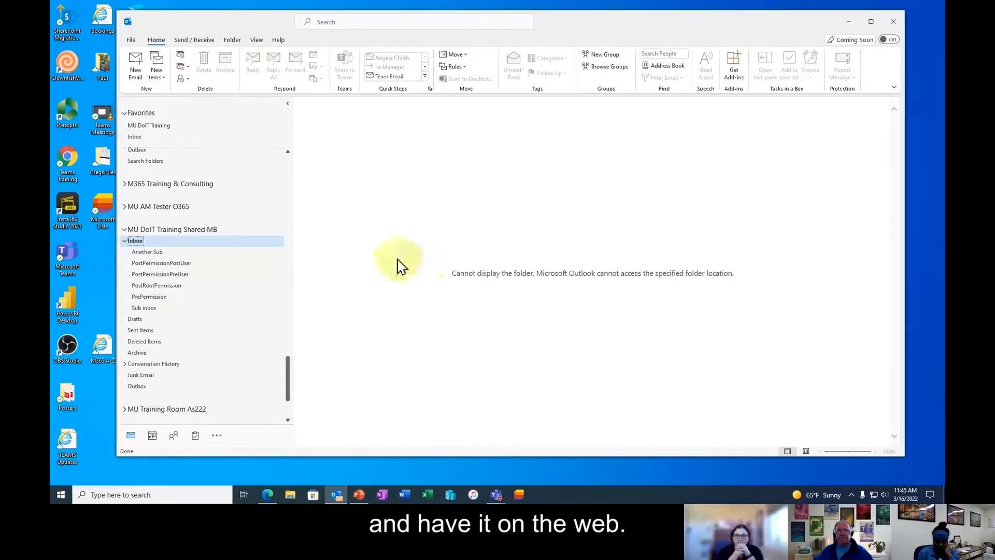
click(850, 25)
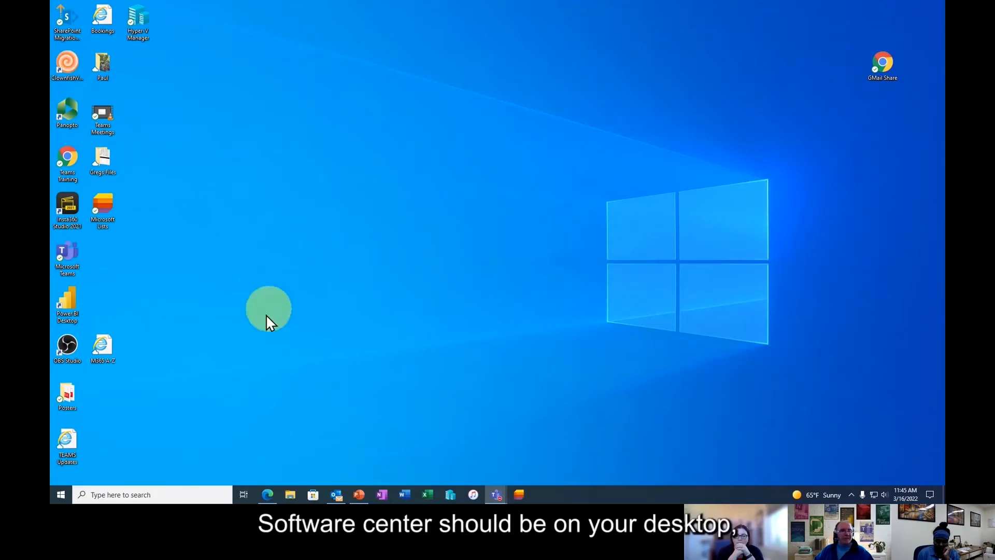
click(60, 496)
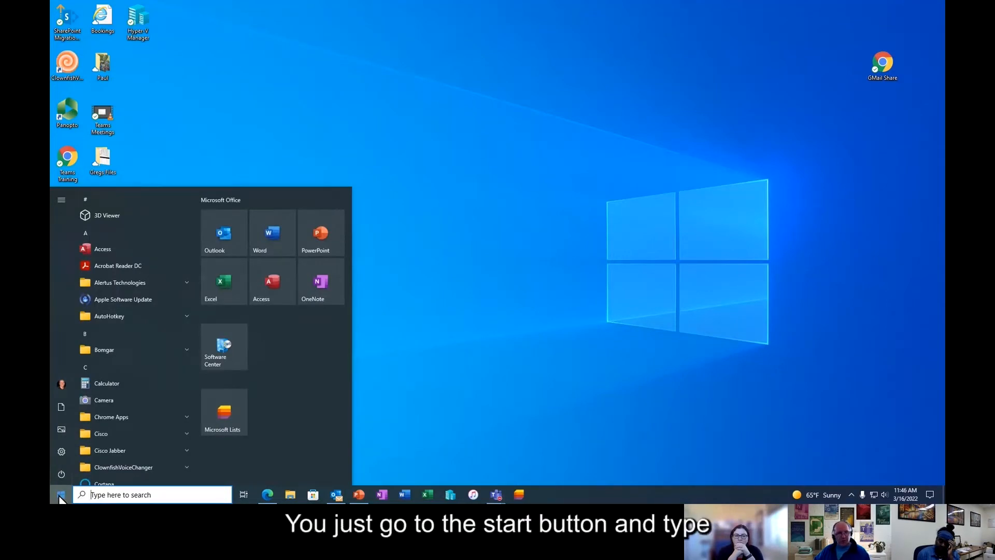
text(so)
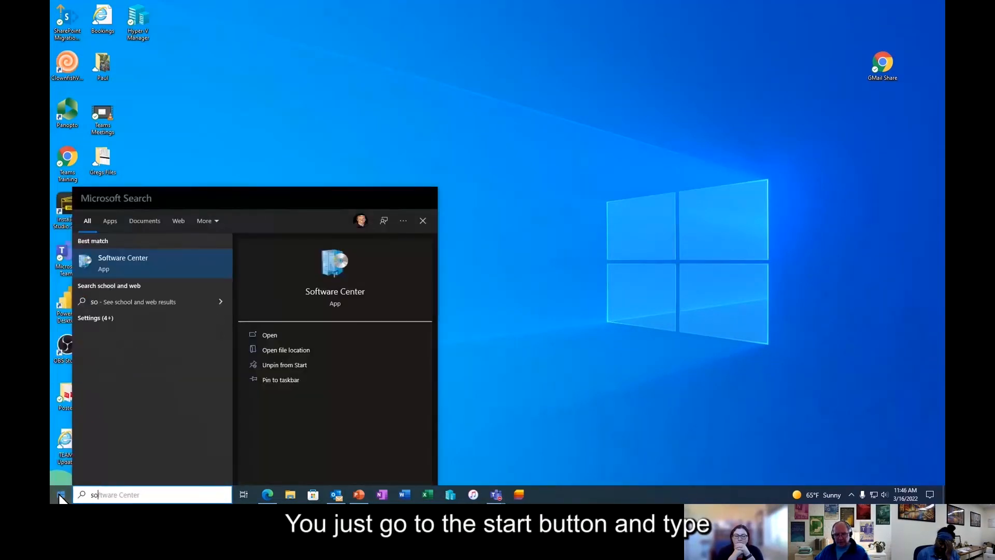
text(ft)
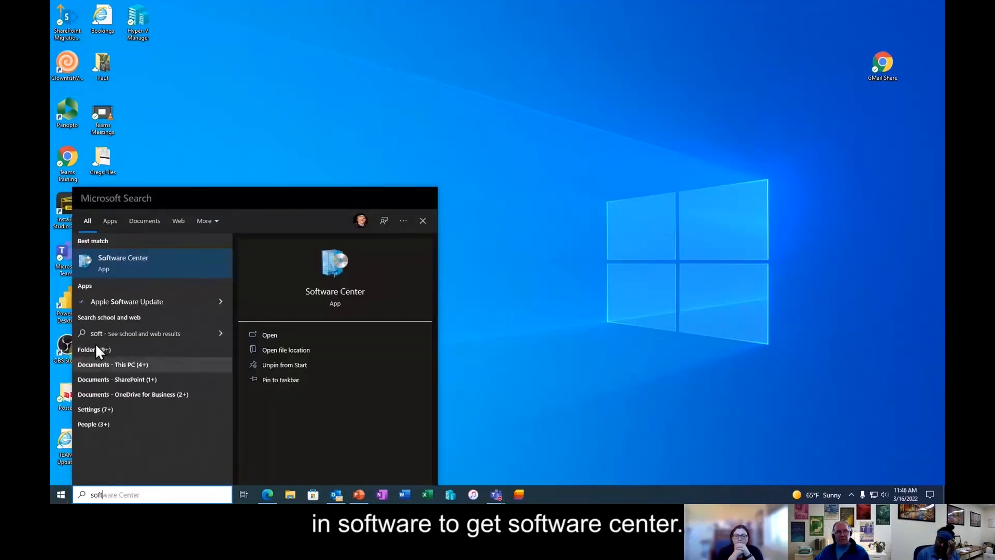
click(118, 260)
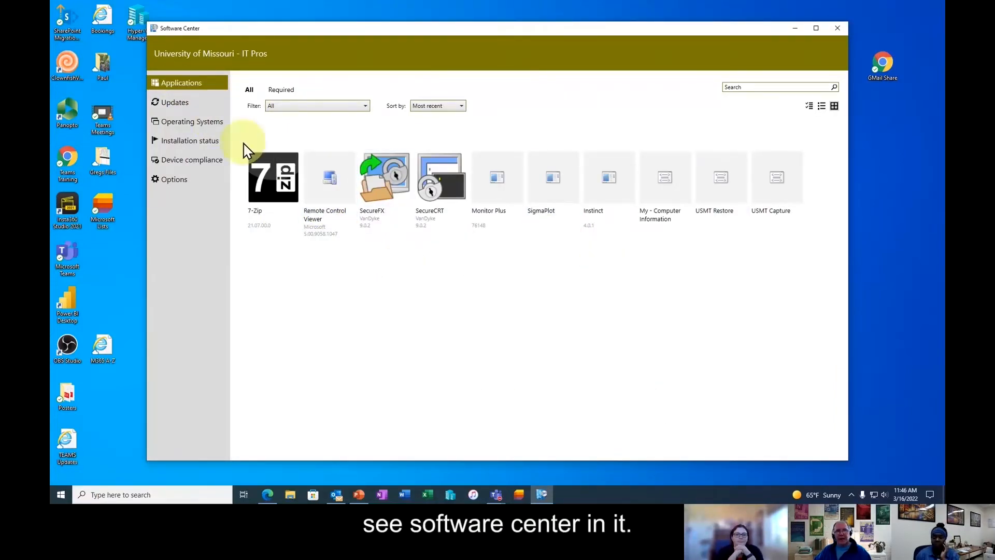
click(188, 145)
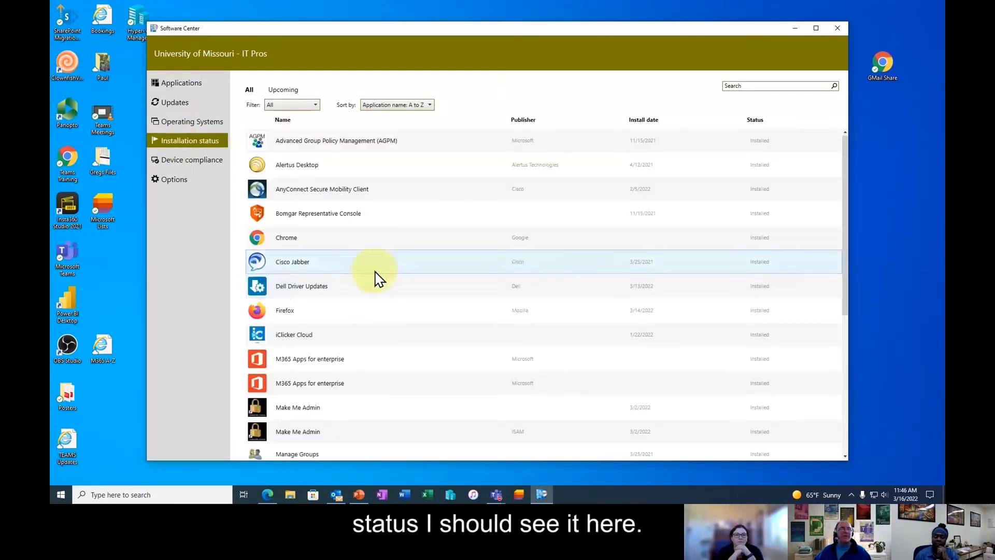
scroll(371, 290, down, 1)
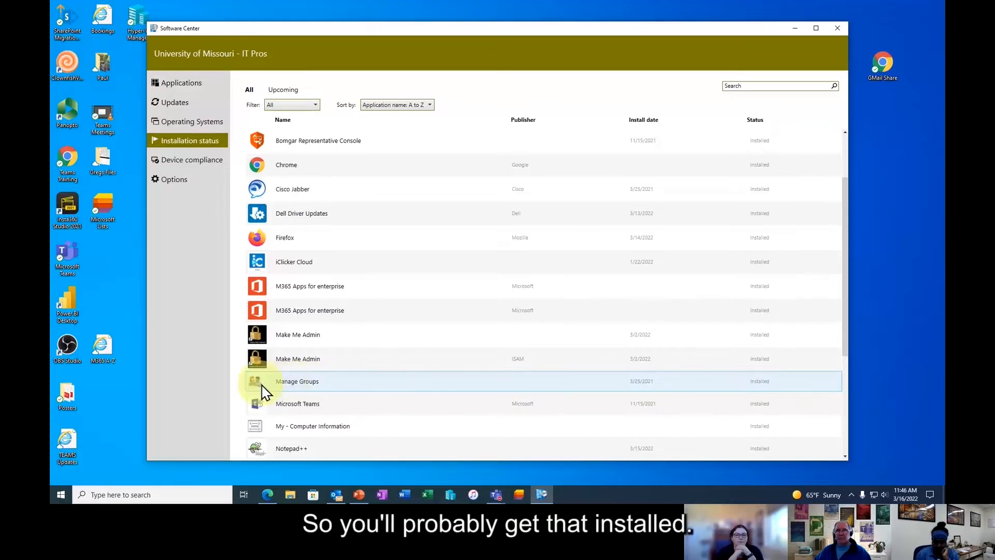
click(841, 30)
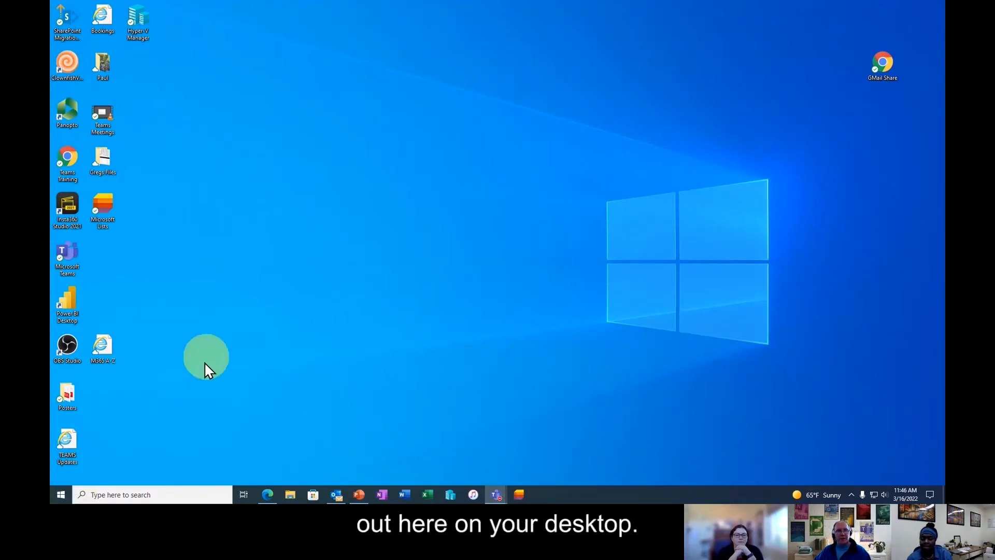
- Launch the Manage Groups app by searching 'mana' and center its Find Users, Contacts, and Groups window
click(62, 498)
text(mana)
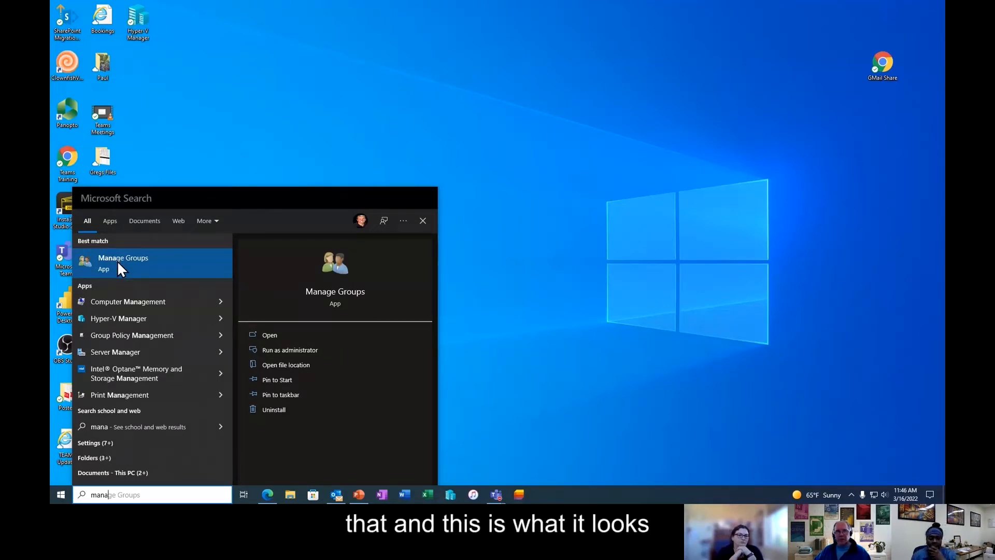
click(117, 260)
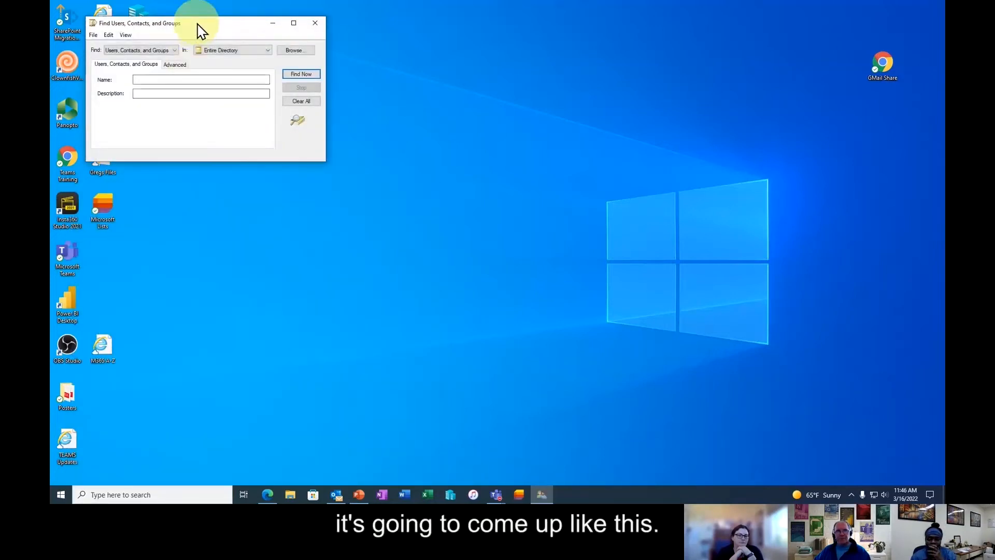
drag(199, 30, 302, 113)
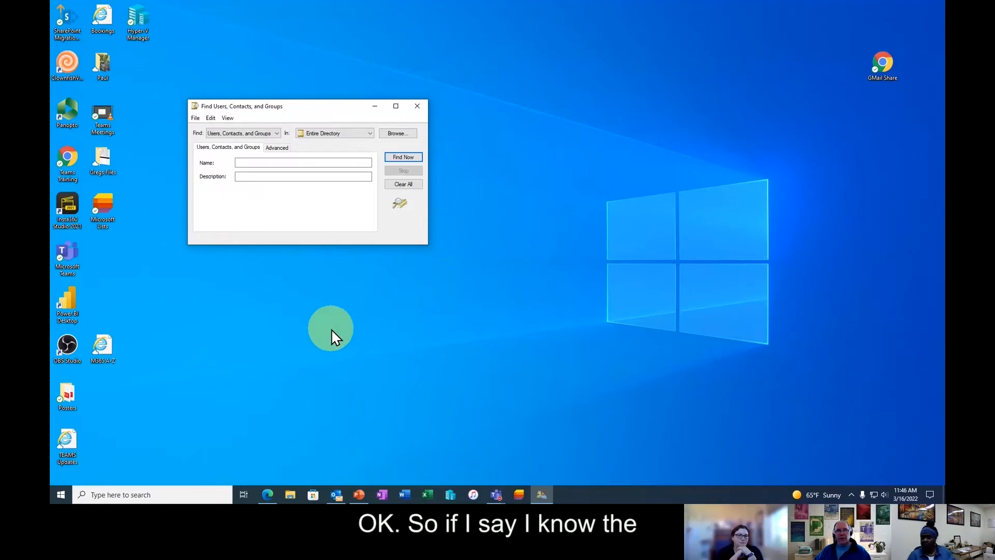
click(260, 164)
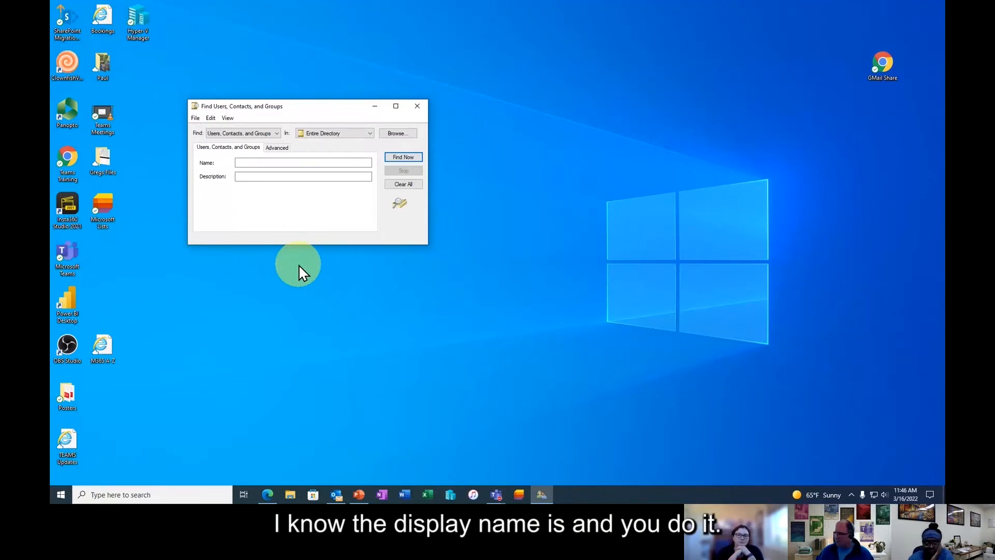
click(249, 163)
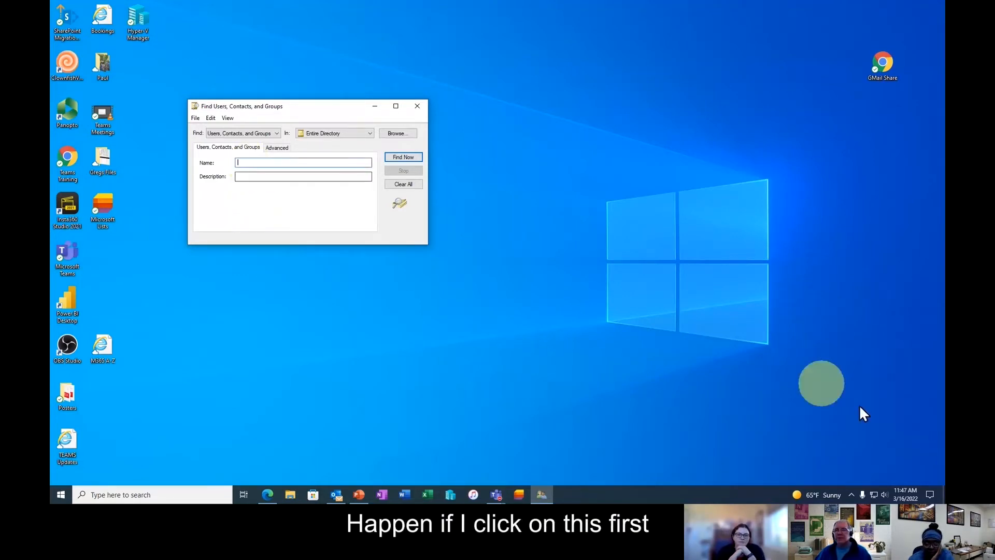
click(850, 495)
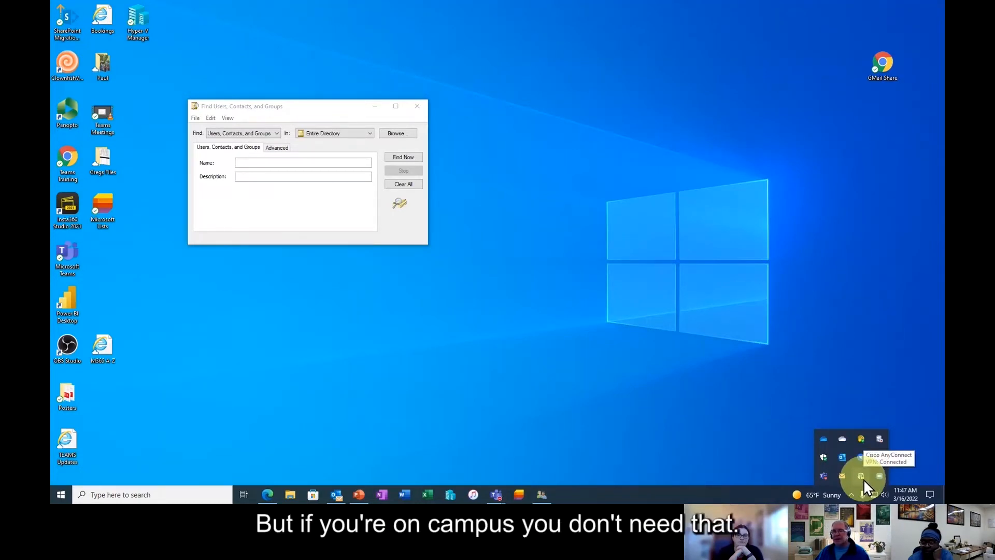
- Search the directory by name, rewording it to 'mu doit shared training' to list the shared-training groups
click(266, 162)
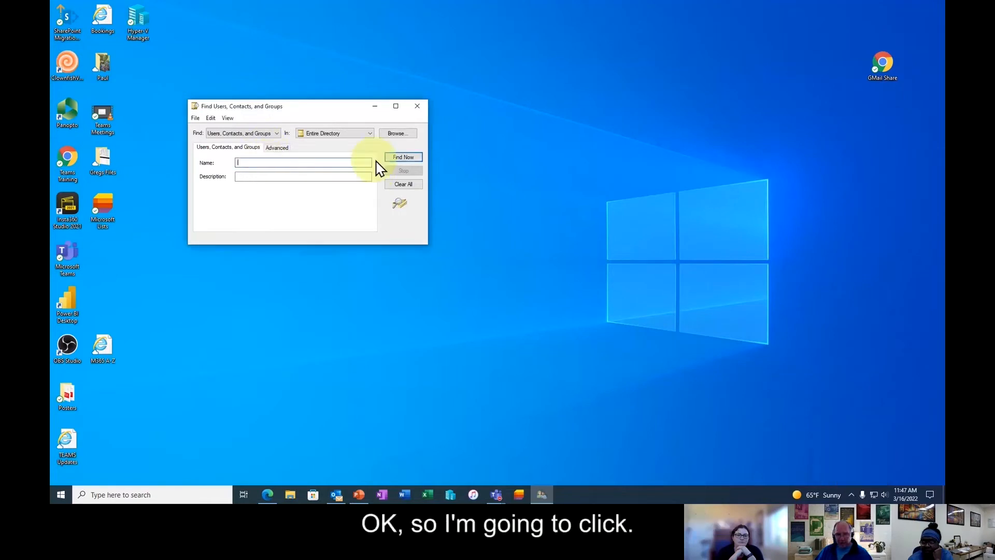
text(mu)
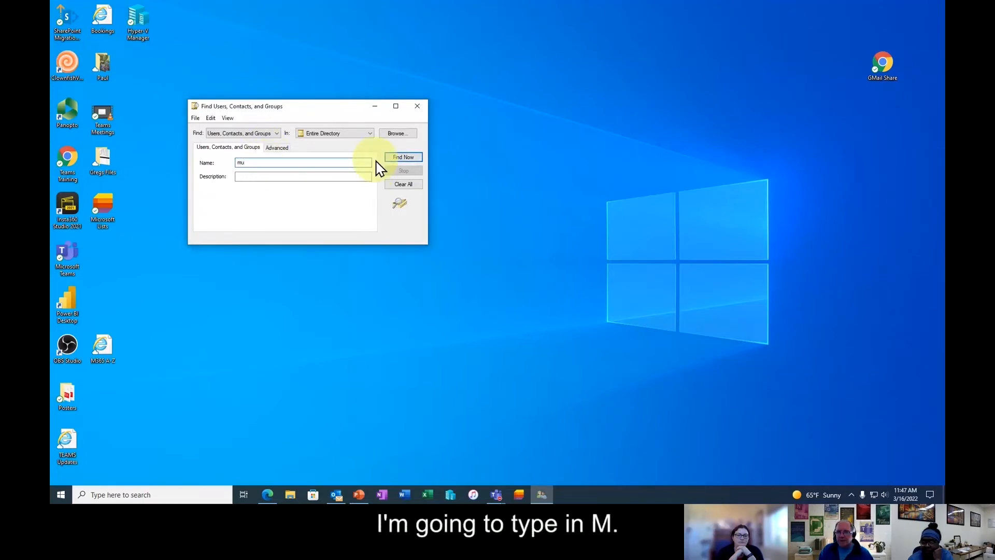
text( doit)
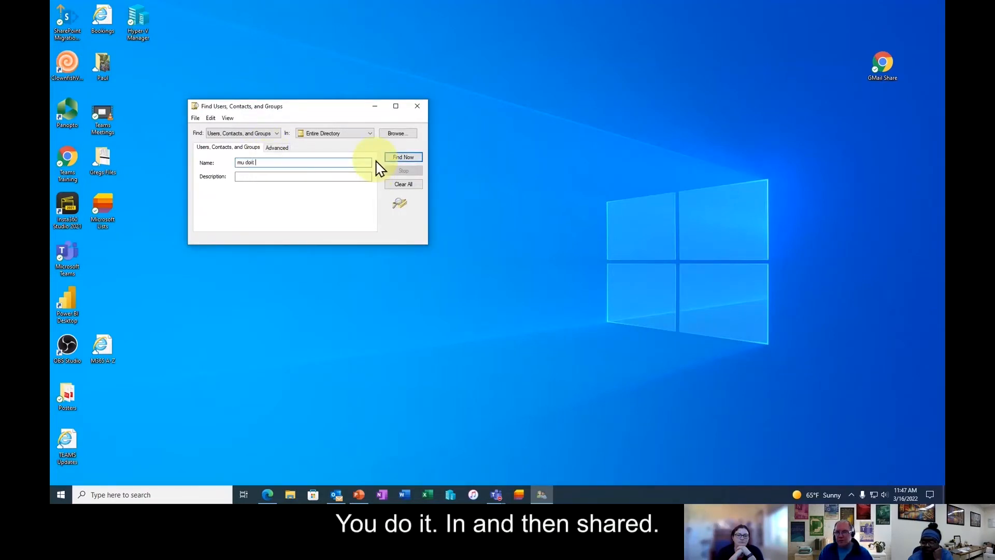
text( training )
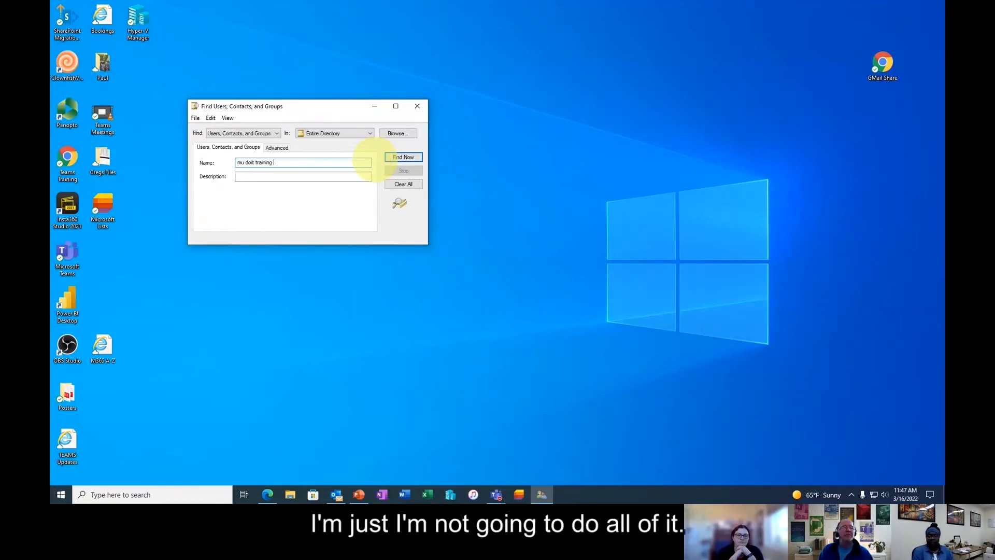
text(shared)
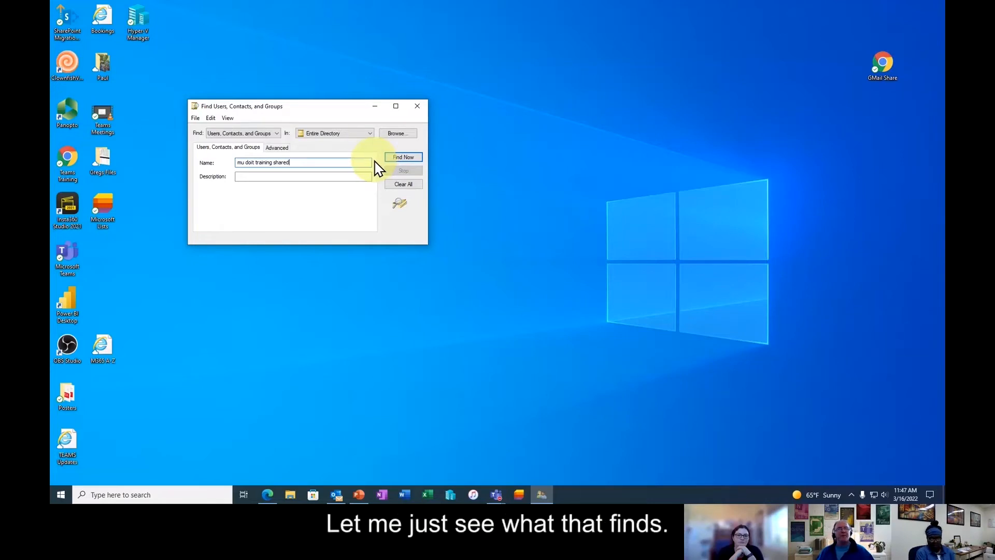
click(402, 157)
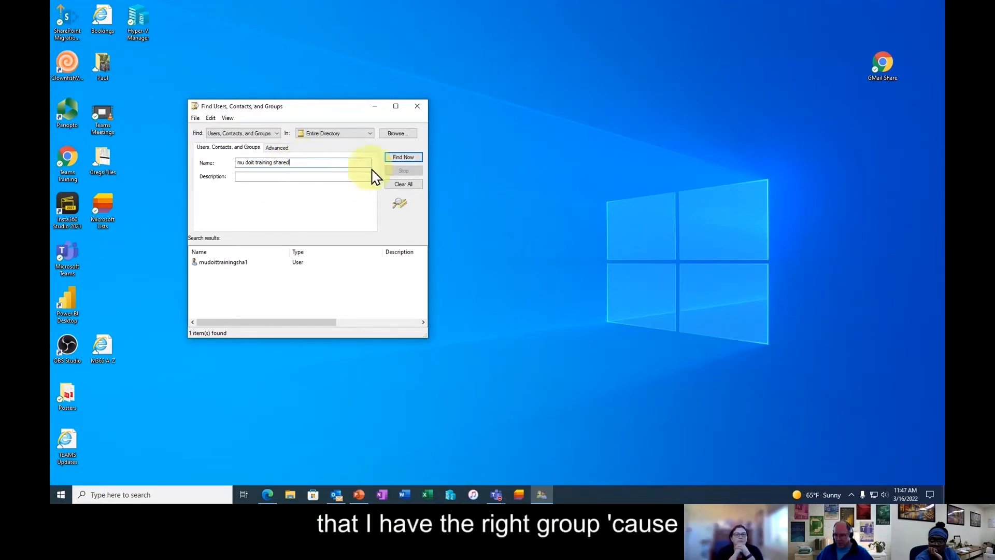
key(BackSpace)
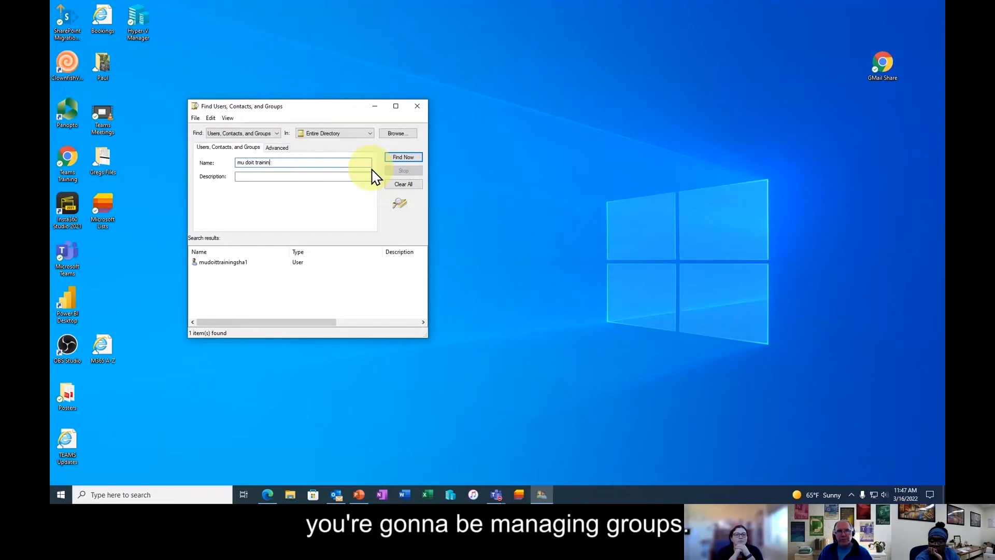
key(BackSpace)
key(BackSpace)
key(BackSpace)
key(BackSpace)
key(BackSpace)
key(BackSpace)
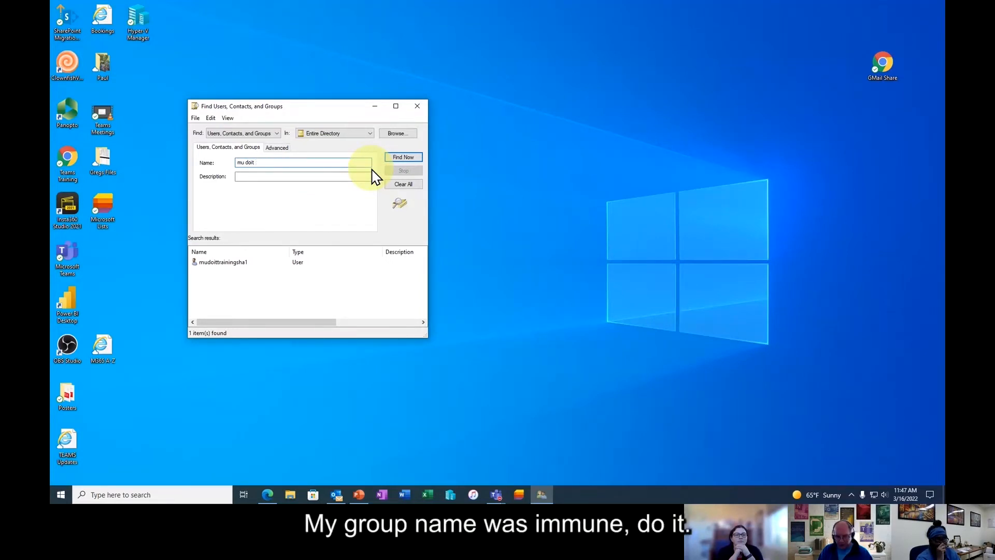
text(share)
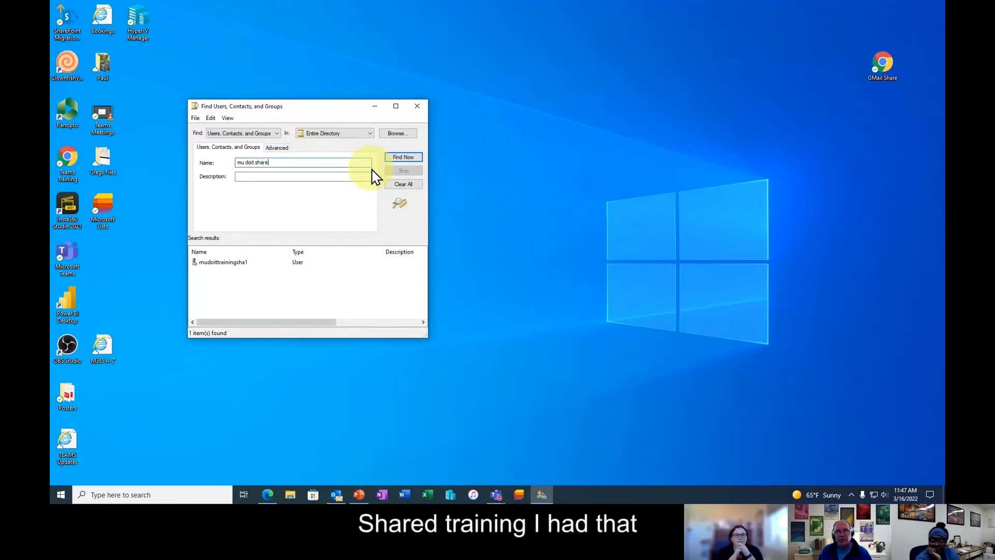
text(d trai)
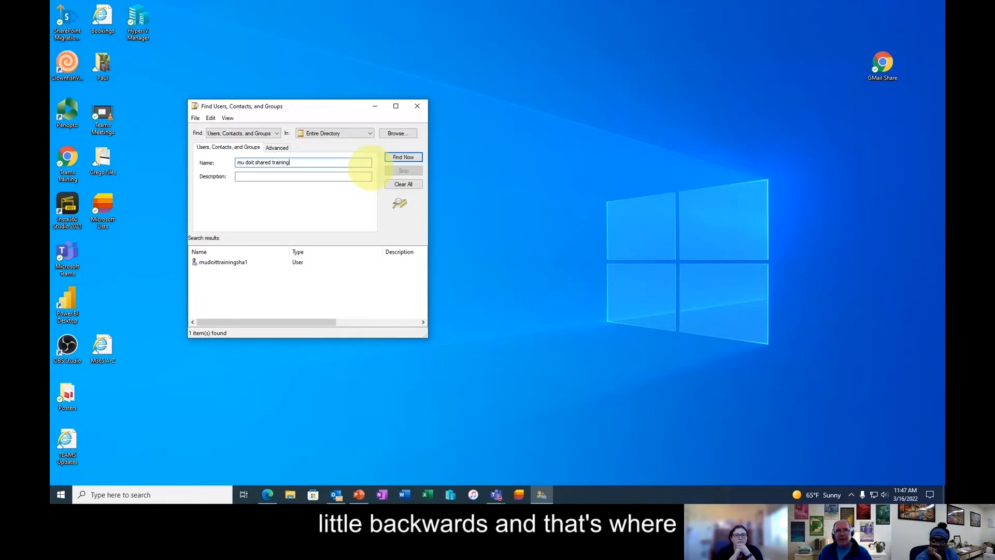
text(ning)
key(Return)
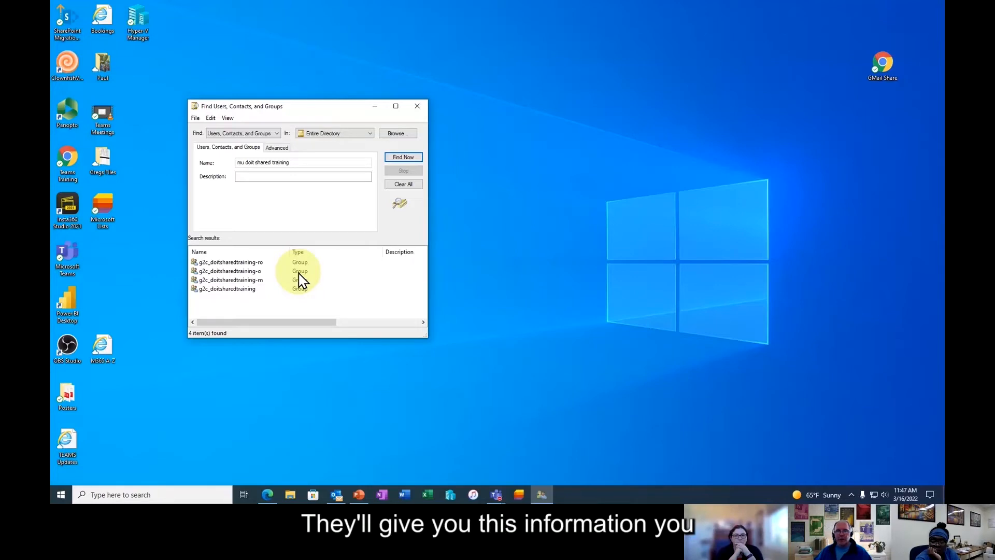
- Open g2c_doitsharedtraining-m's properties and remove g2c_doitsharedtraining-ro from its members
double_click(253, 281)
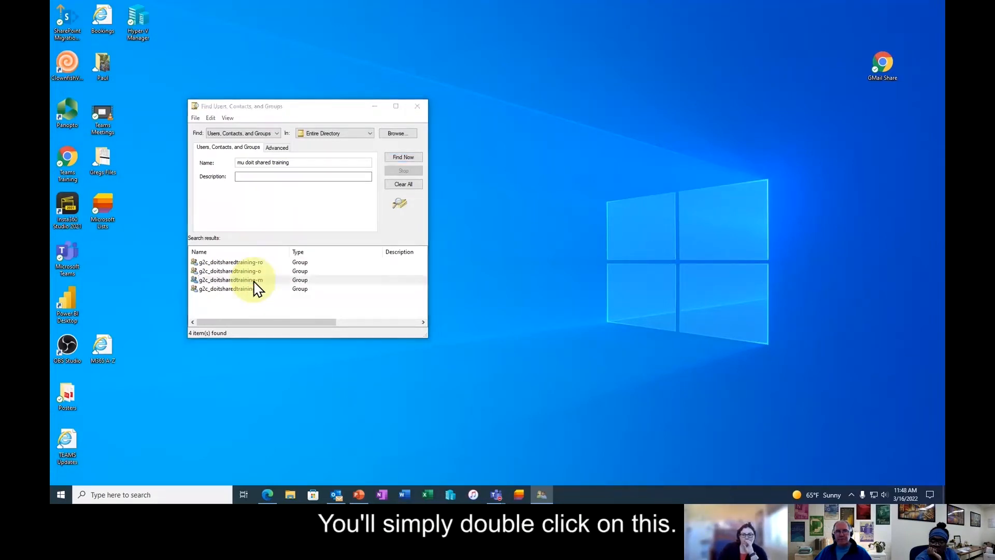
drag(349, 280, 525, 81)
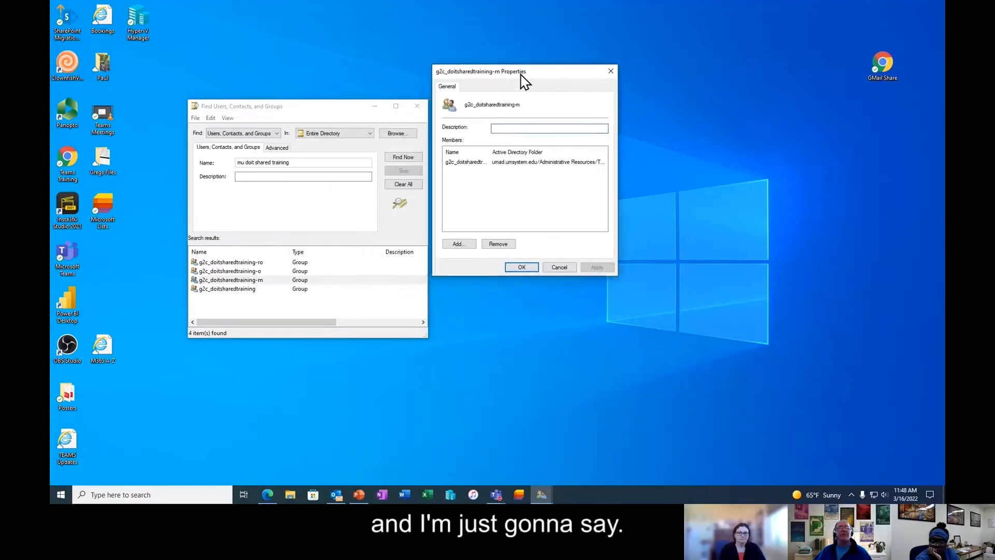
drag(488, 152, 521, 152)
click(516, 162)
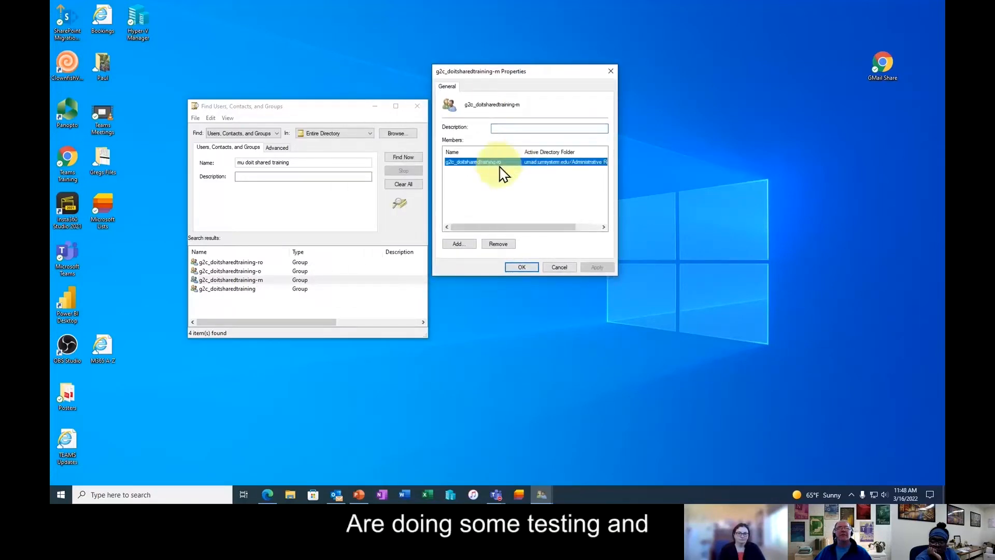
click(499, 245)
click(524, 282)
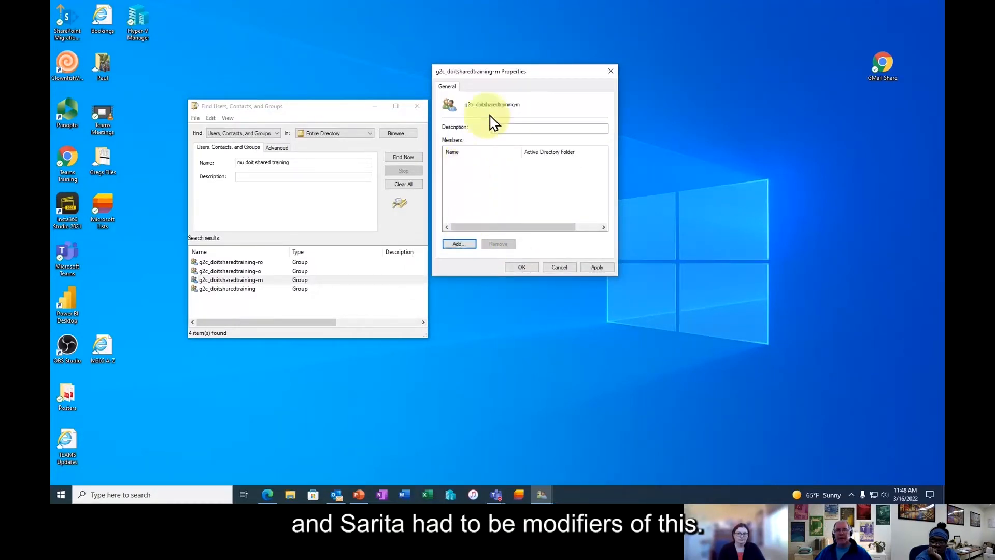
- Add two colleagues' usernames as members, resolve them with Check Names, then apply and save the group
click(458, 245)
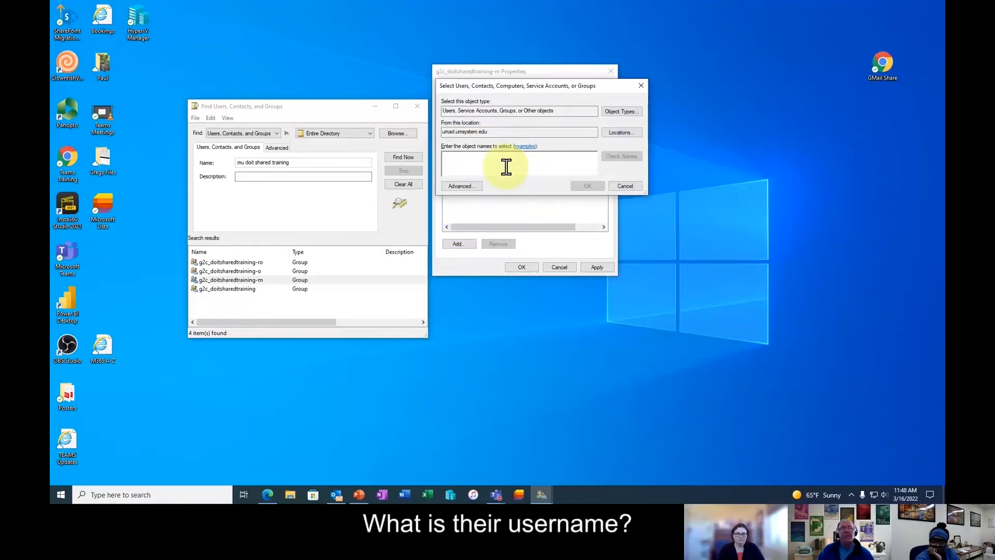
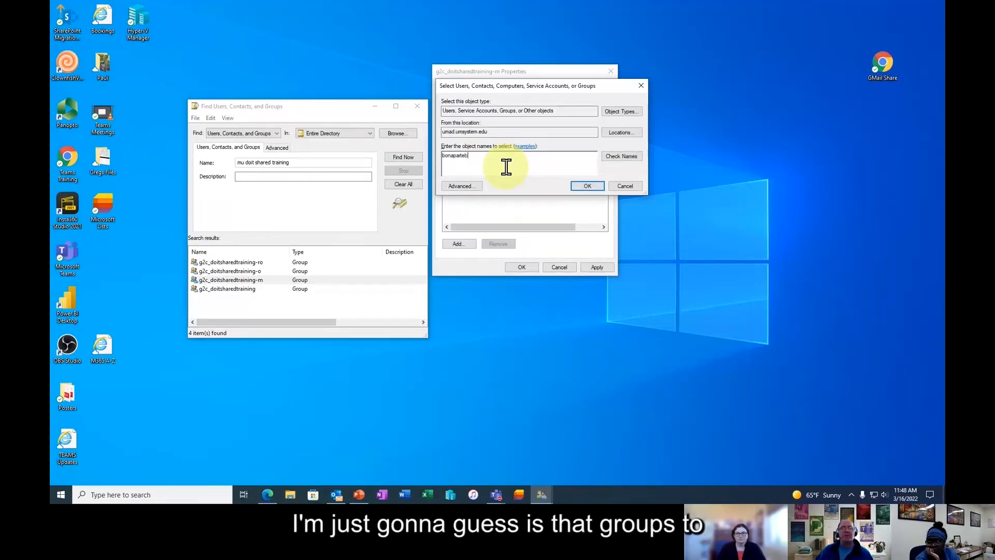
text(b)
key(BackSpace)
text(v)
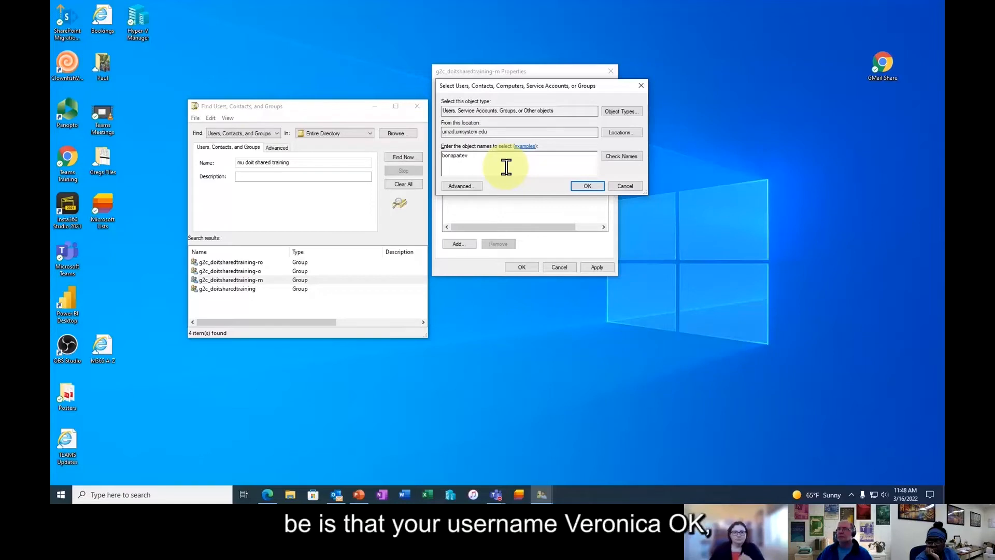
text(; )
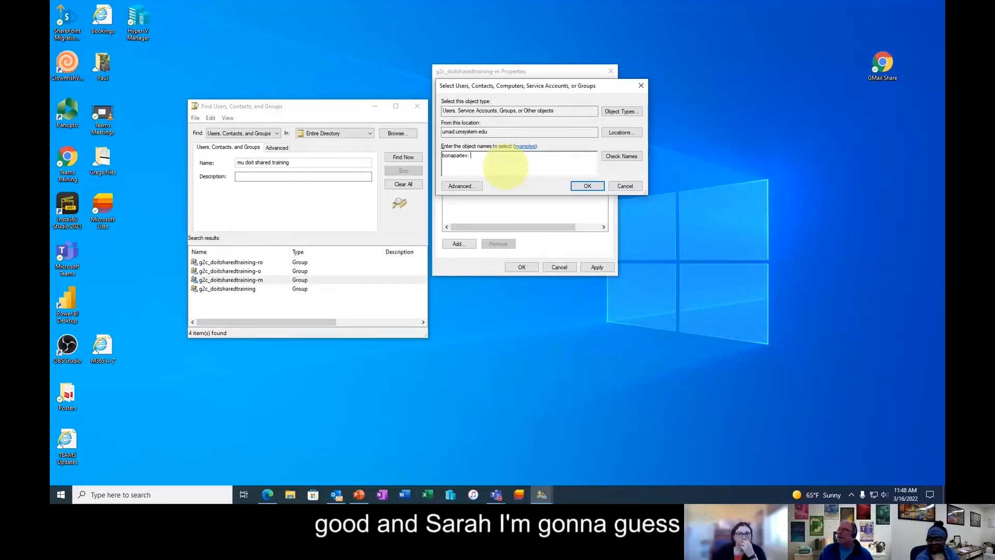
text(pola)
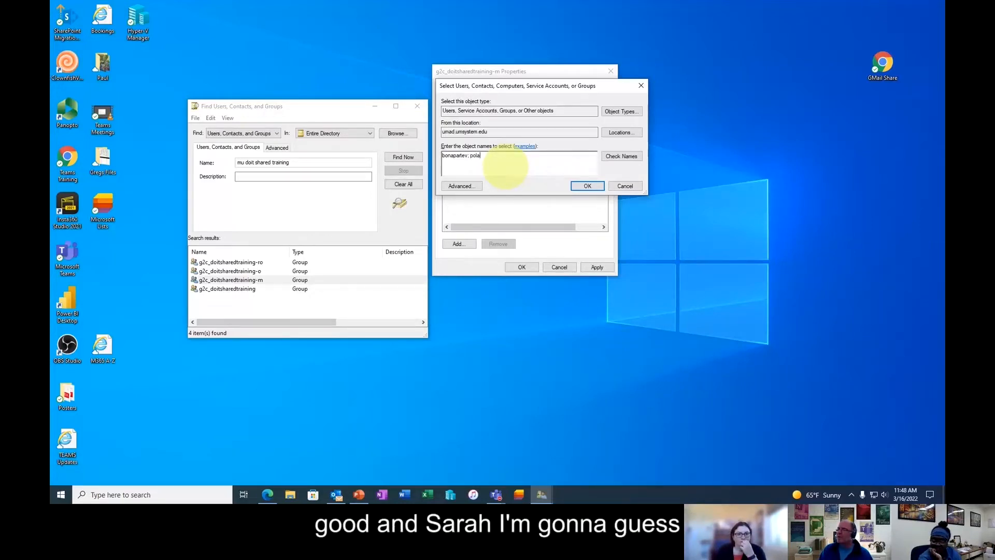
text(sky)
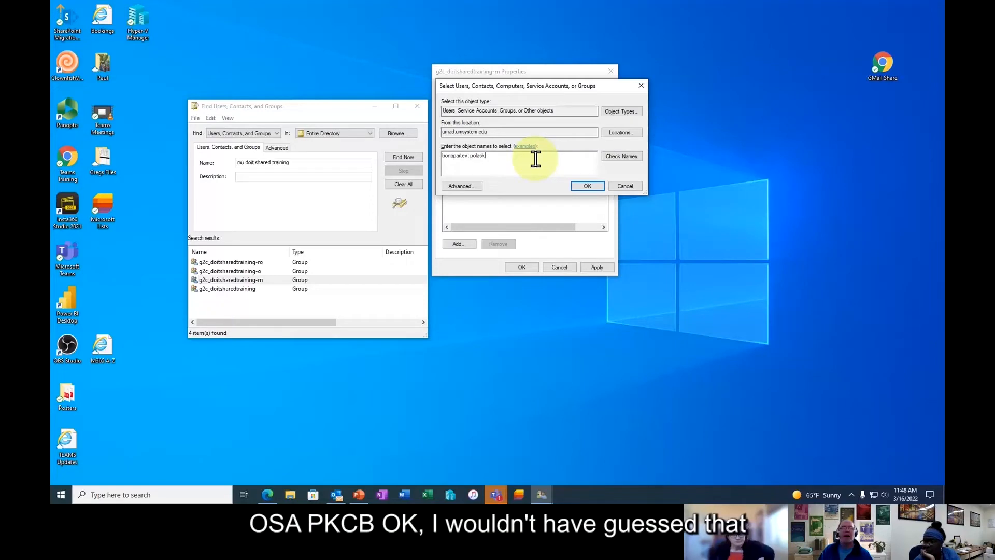
key(BackSpace)
key(BackSpace)
key(BackSpace)
key(BackSpace)
key(BackSpace)
key(BackSpace)
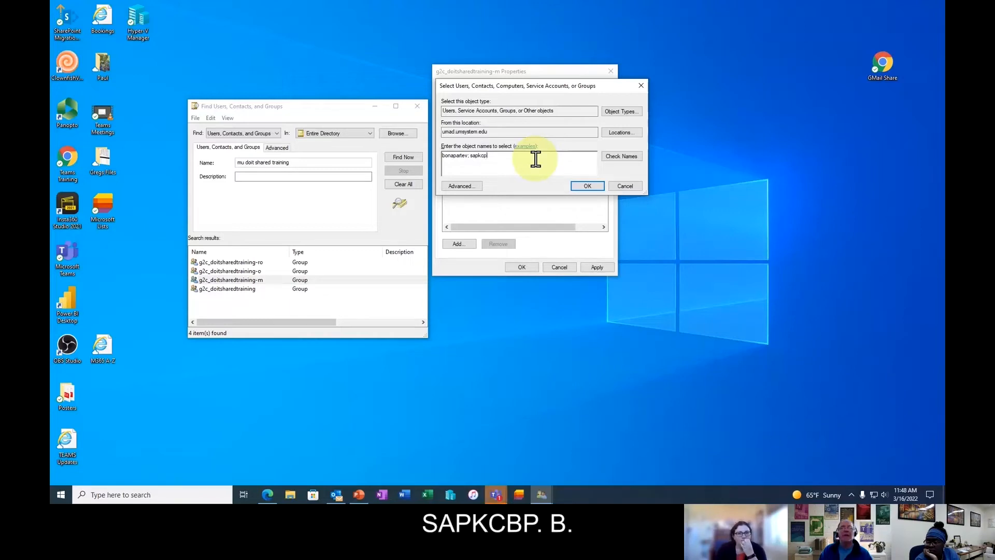
text(b)
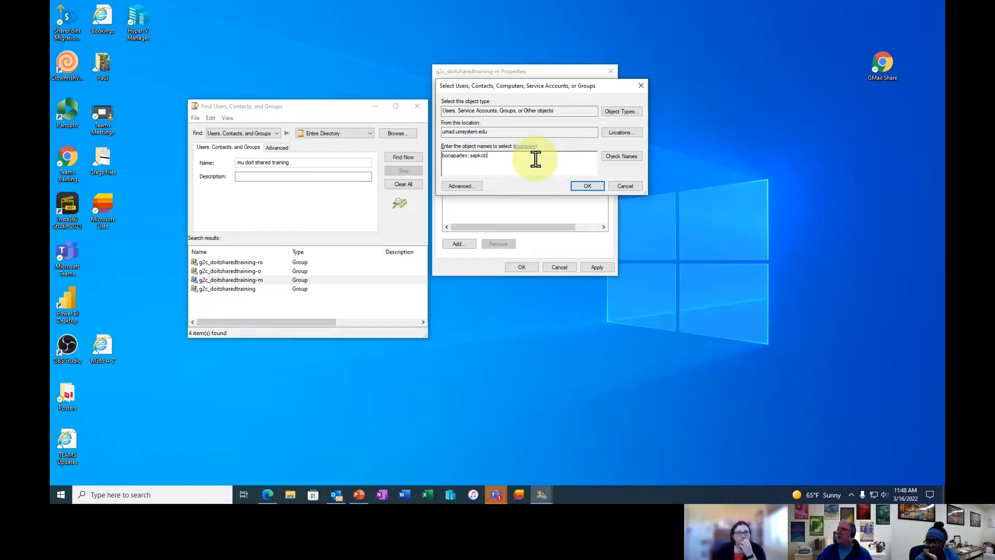
click(624, 157)
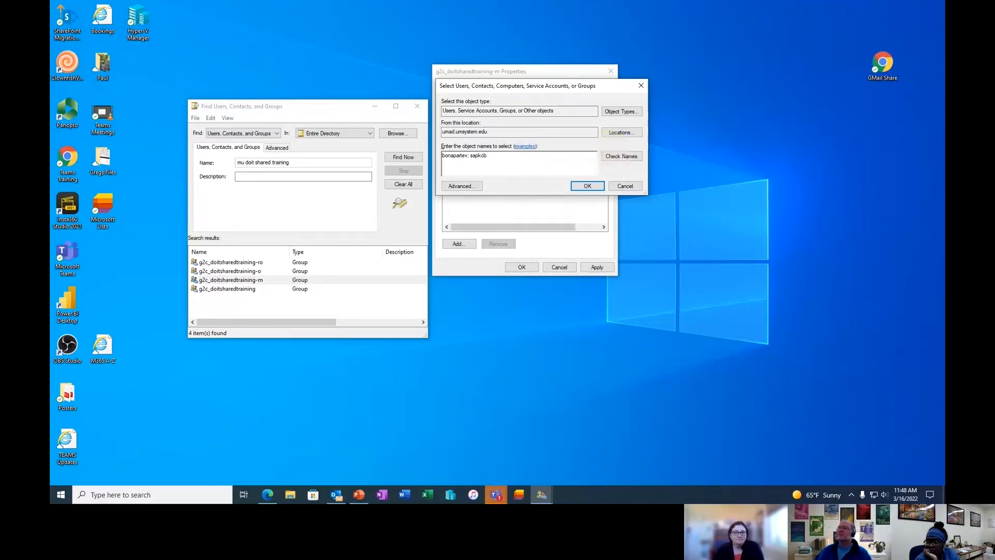
click(622, 157)
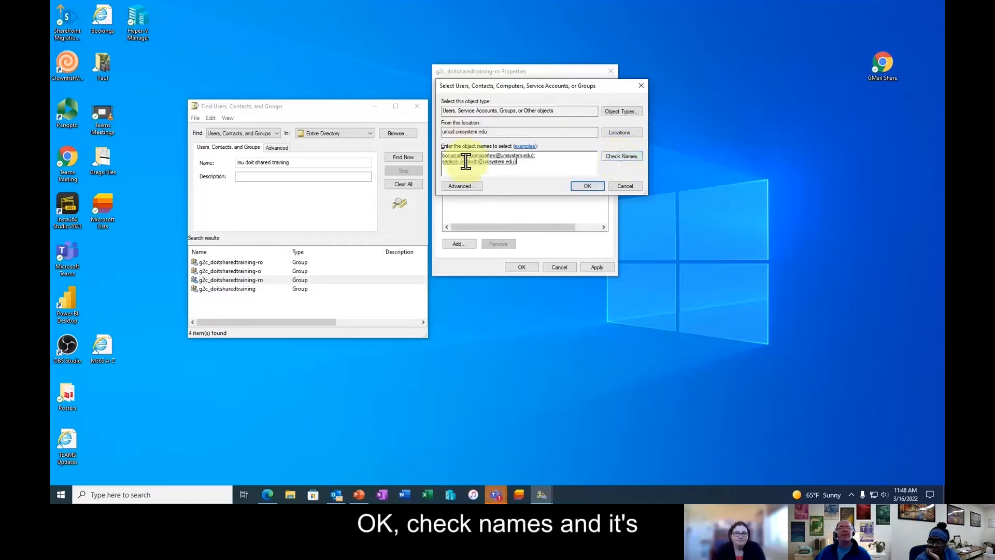
click(589, 187)
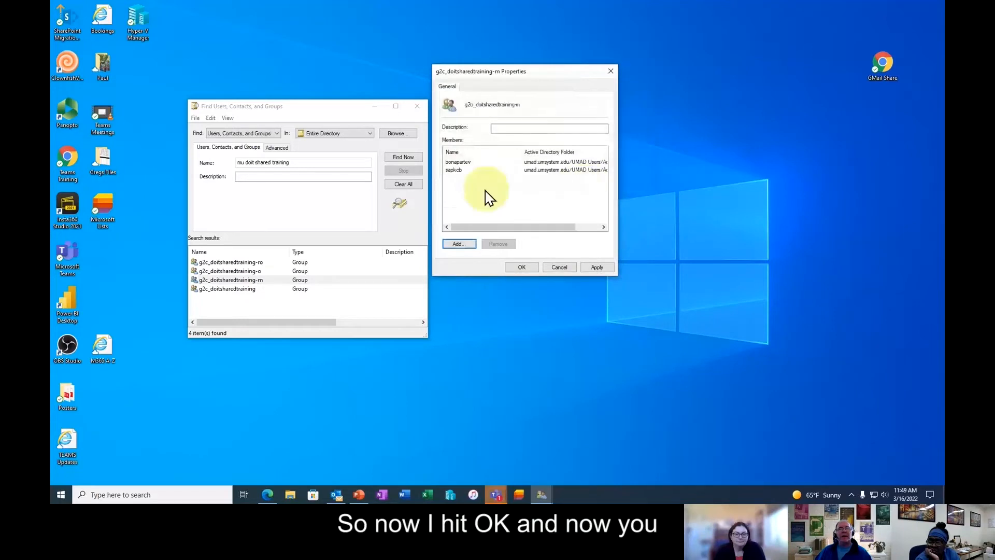
click(597, 267)
click(535, 270)
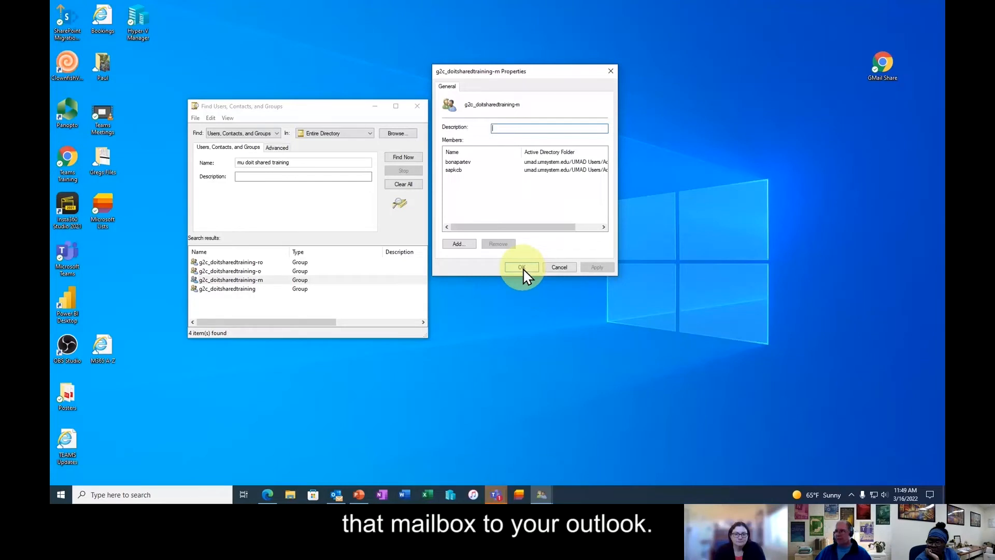
click(522, 268)
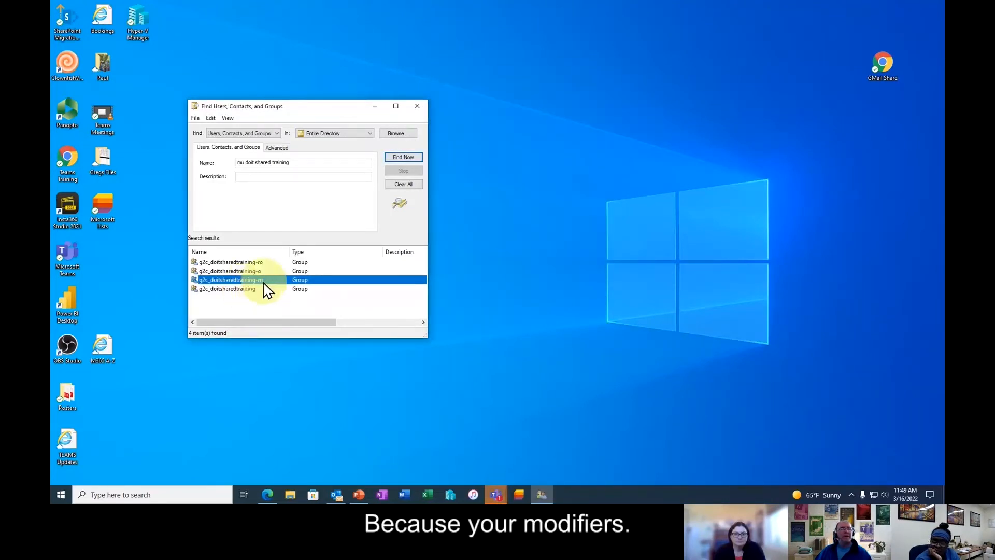
- Return to Outlook and open Account Settings with the main Exchange account selected
click(418, 107)
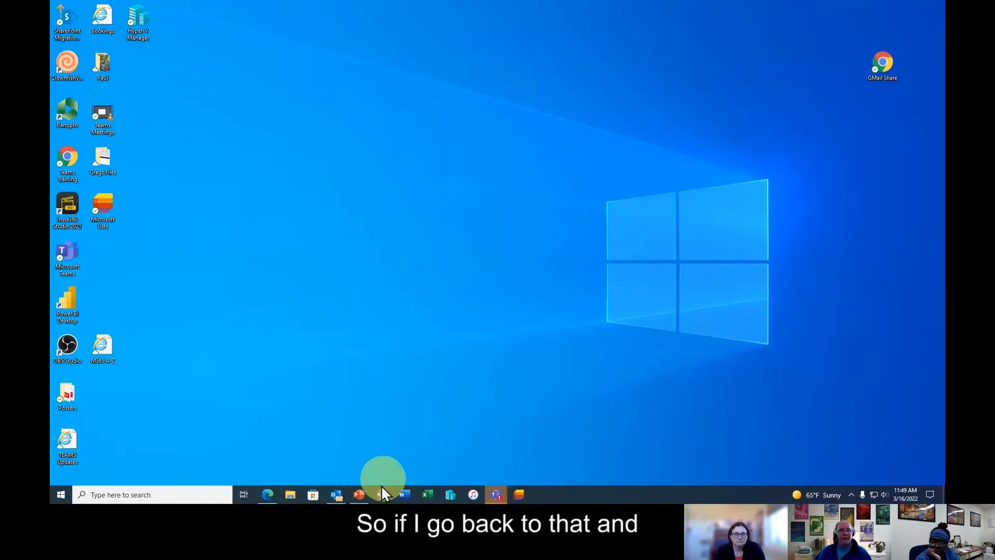
click(339, 499)
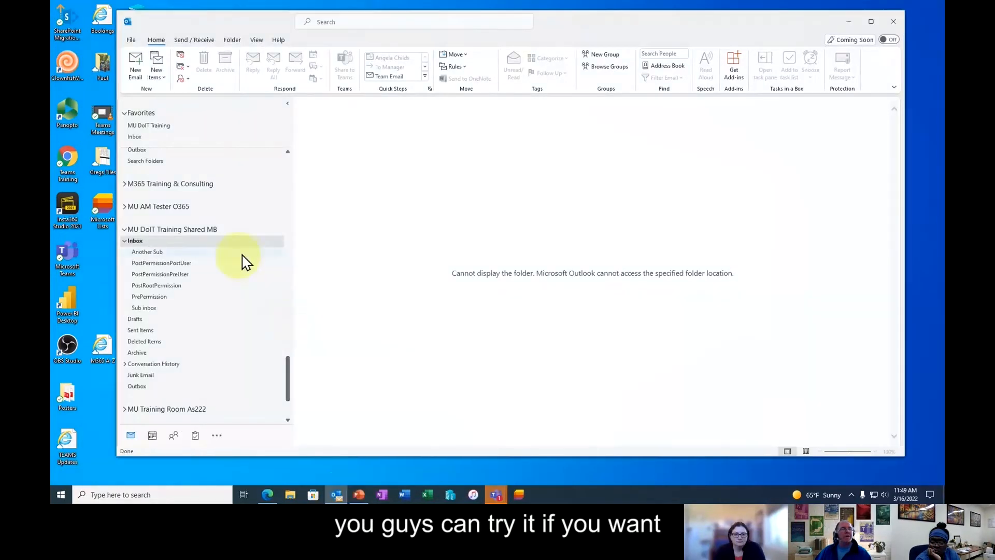
click(131, 40)
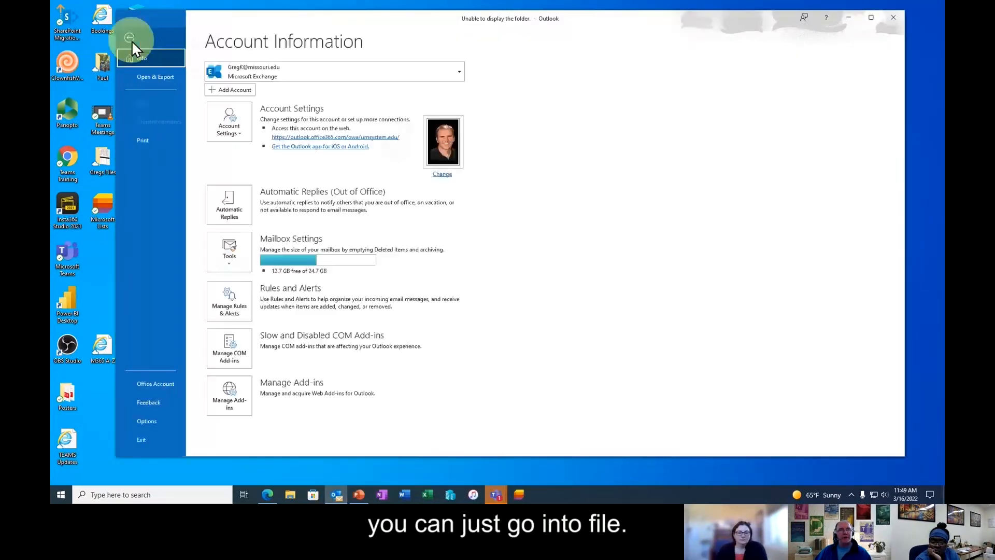
click(232, 132)
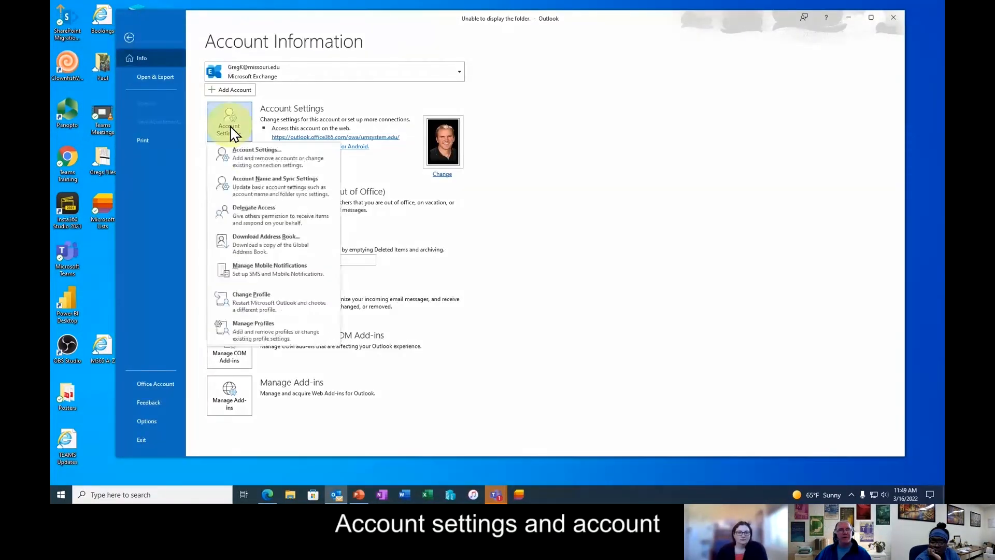
click(255, 167)
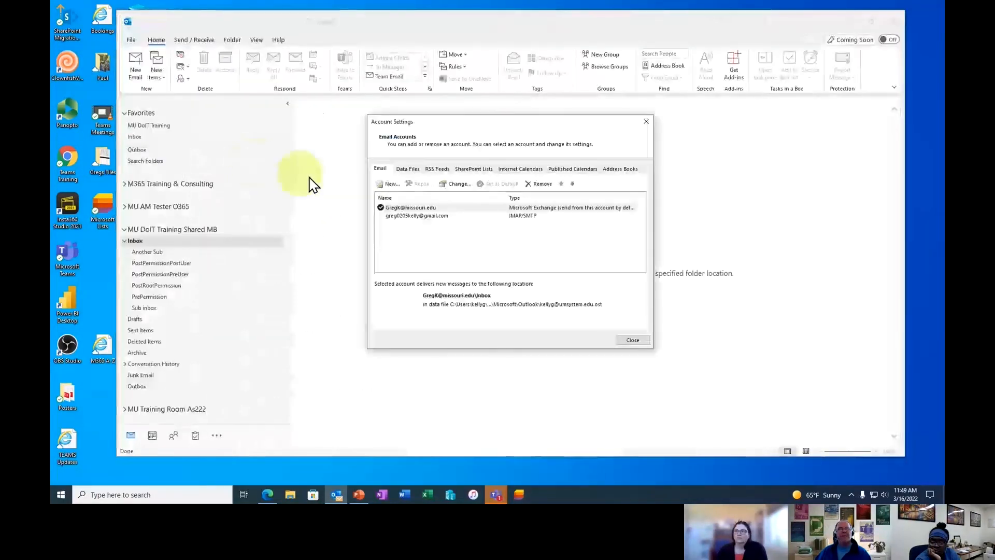
click(419, 209)
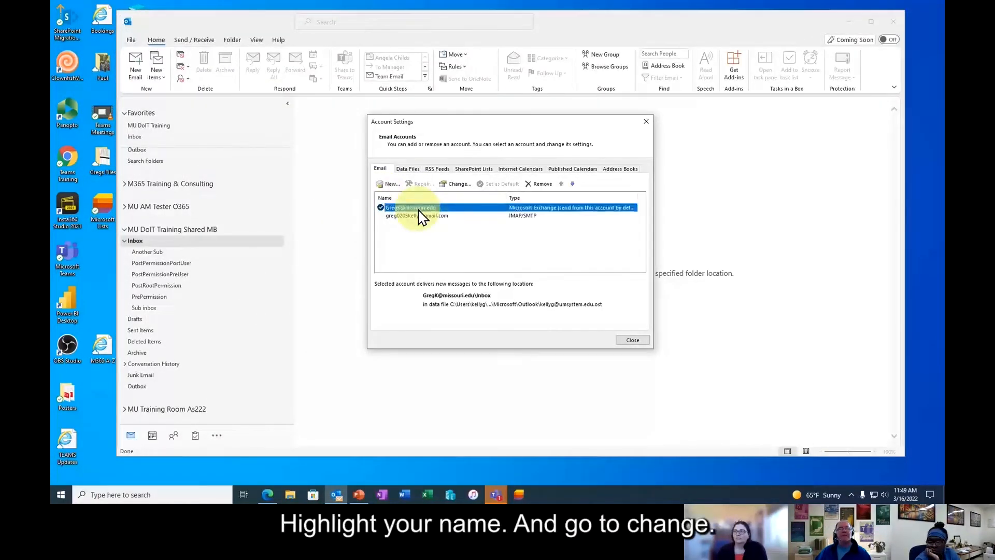
- Confirm MU DoIT Training Shared MB is among the account's additional mailboxes under Advanced, then close all settings
click(458, 185)
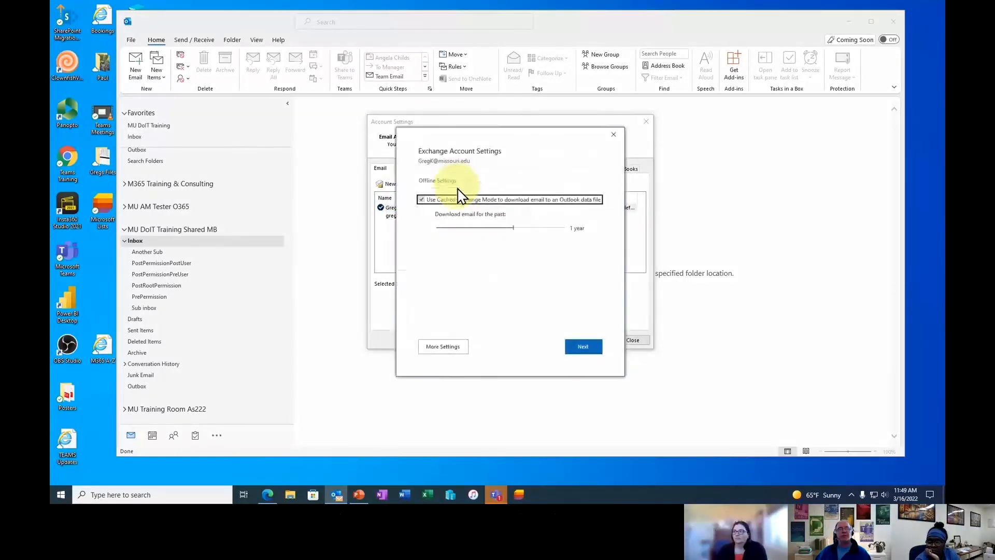
click(450, 348)
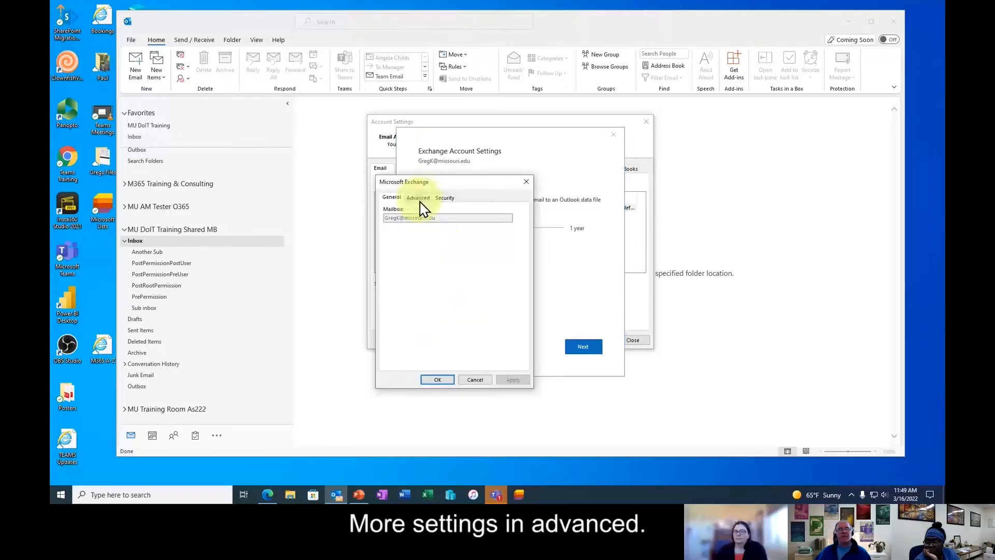
click(421, 202)
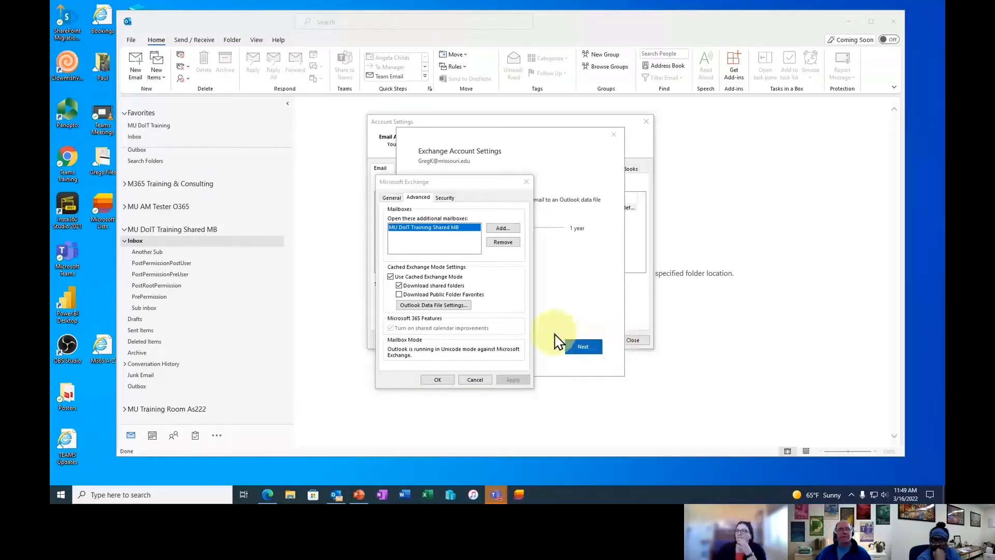
click(475, 380)
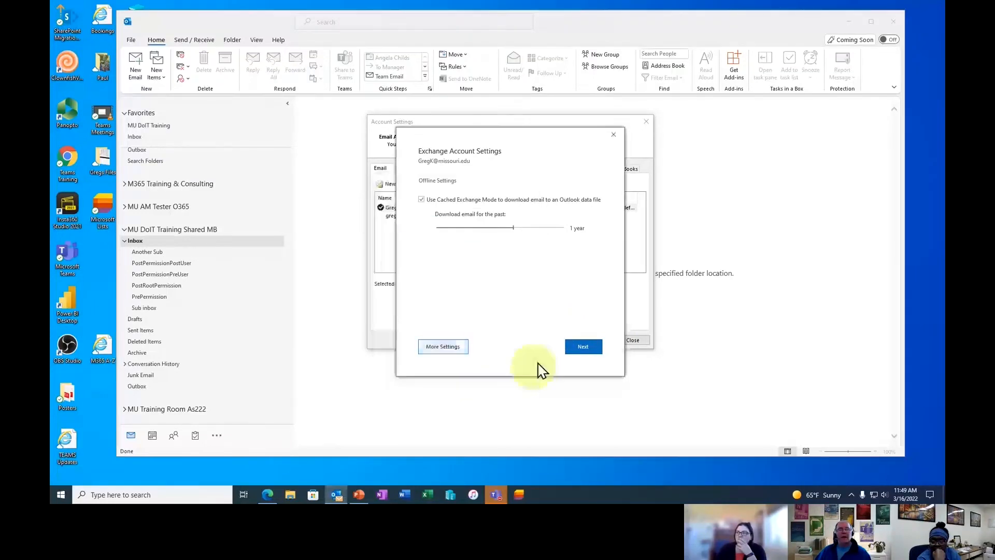
click(614, 135)
click(636, 343)
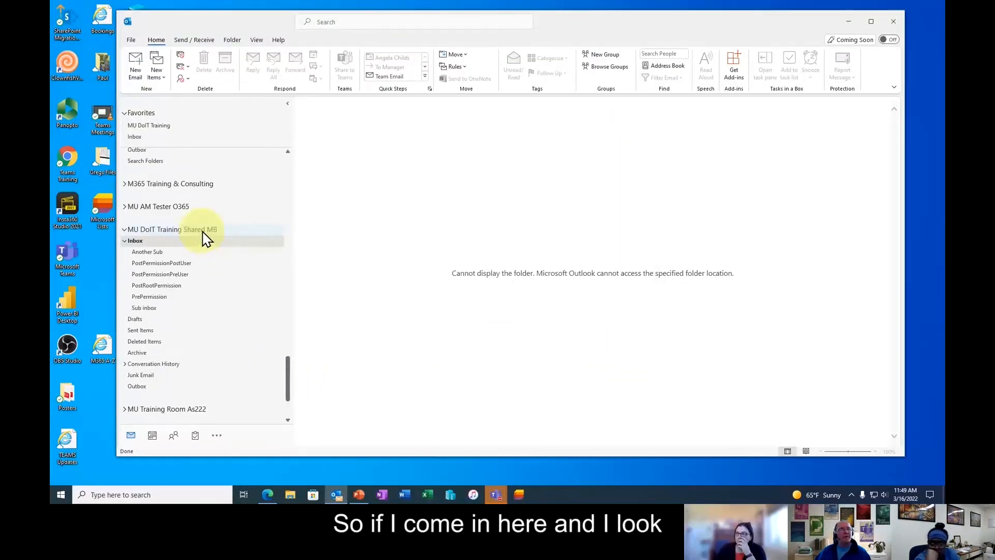
click(176, 232)
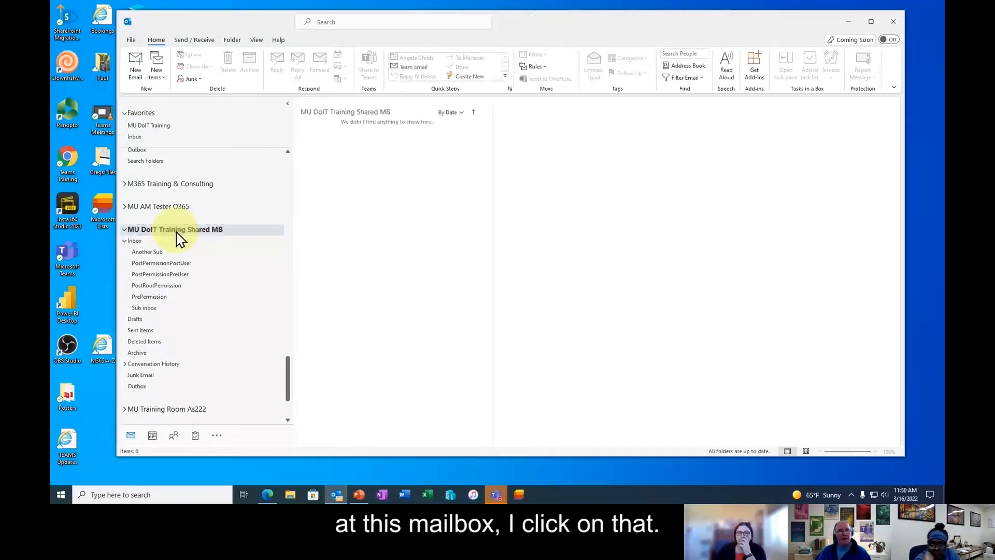
right_click(176, 232)
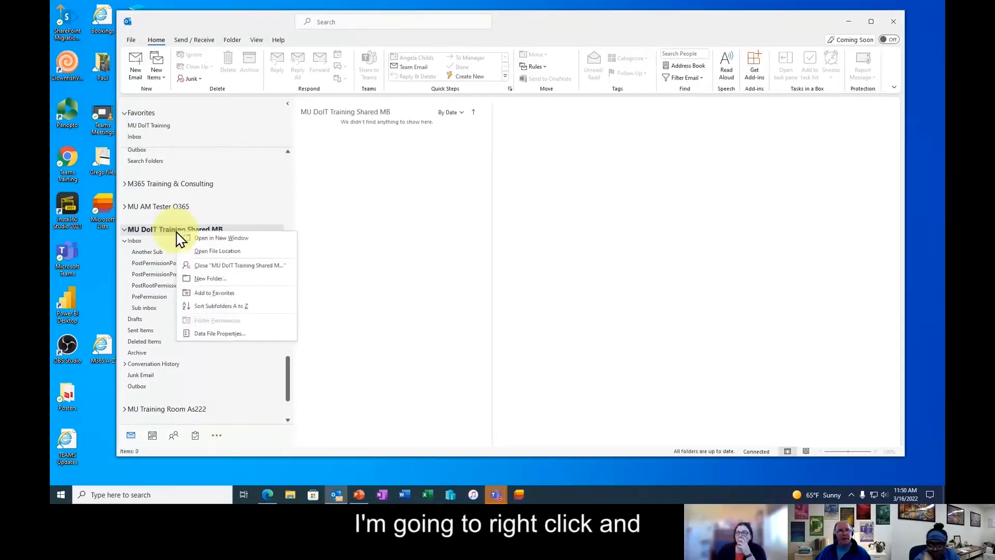
click(221, 334)
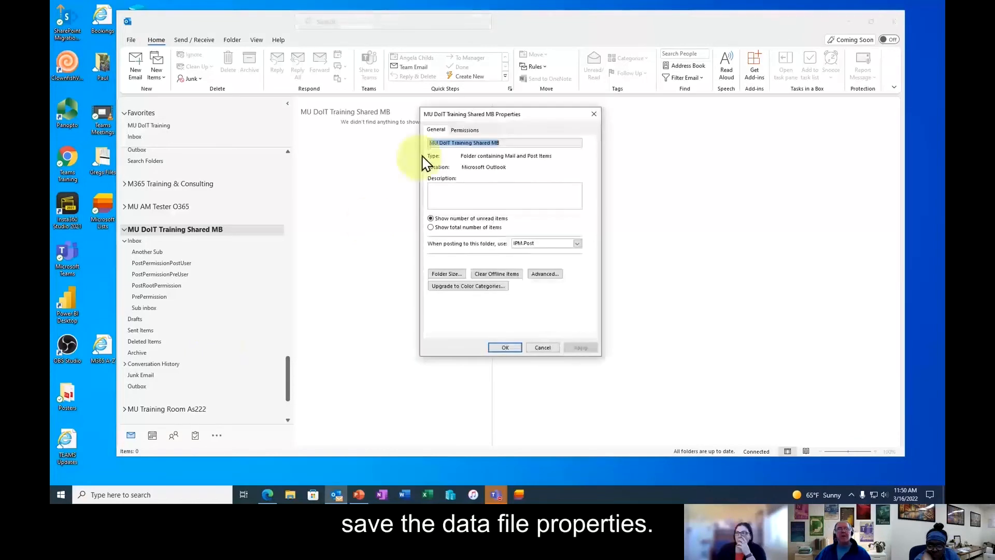
click(465, 130)
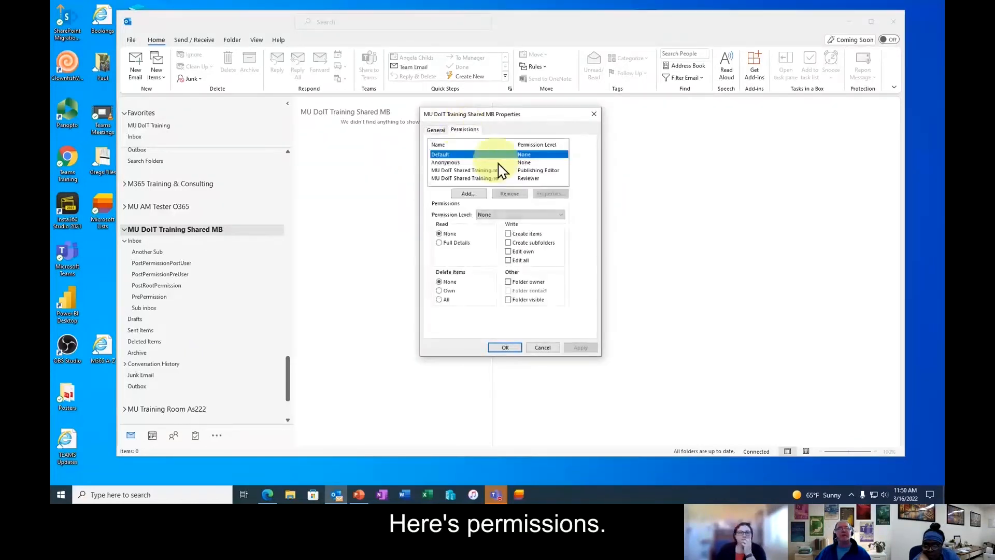
click(492, 171)
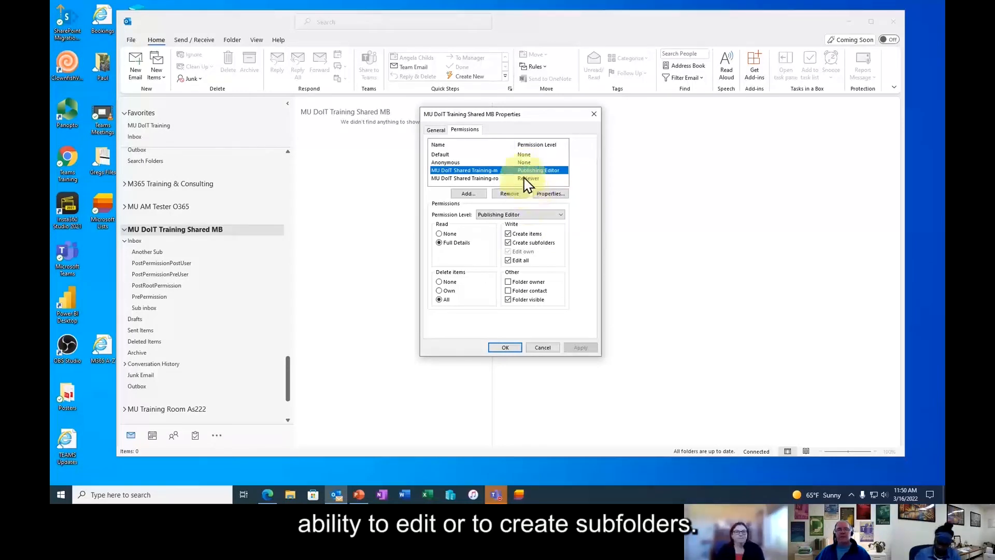
click(543, 348)
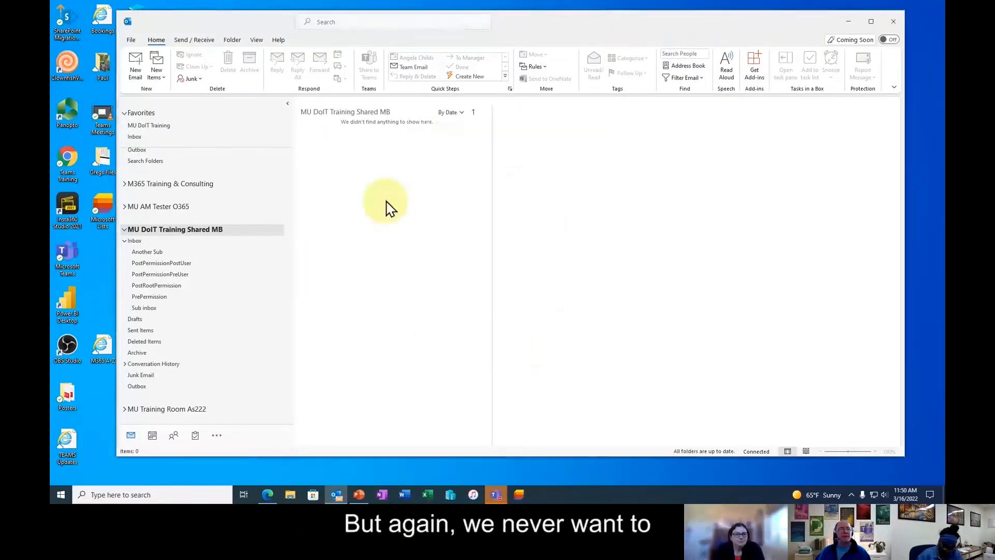
click(150, 243)
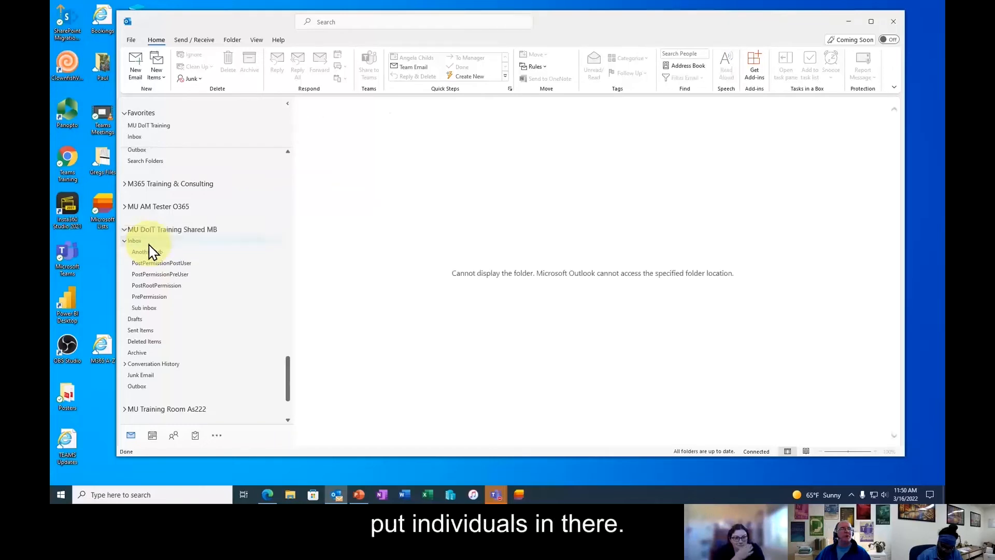
right_click(240, 243)
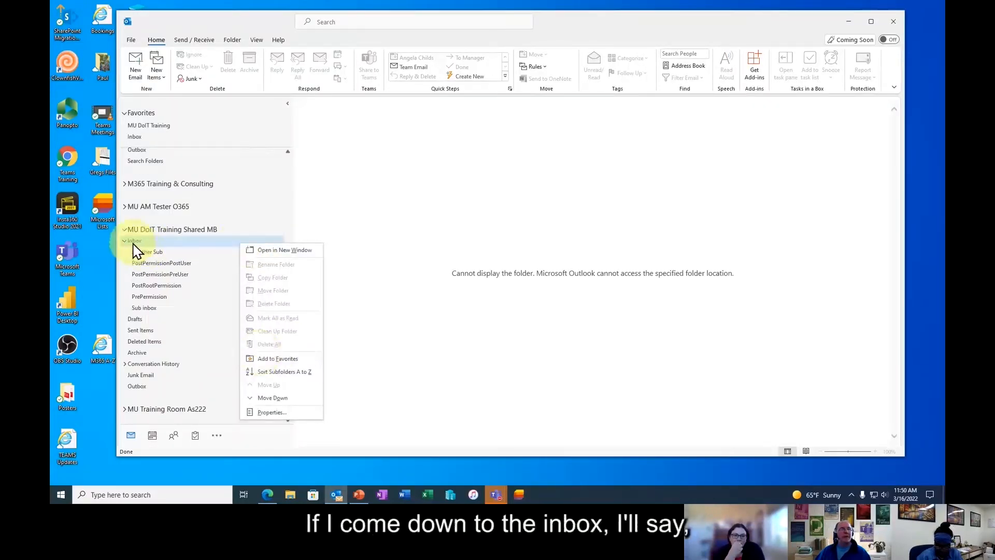
- Try opening the shared Inbox's properties, dismissing the access error each time
click(267, 413)
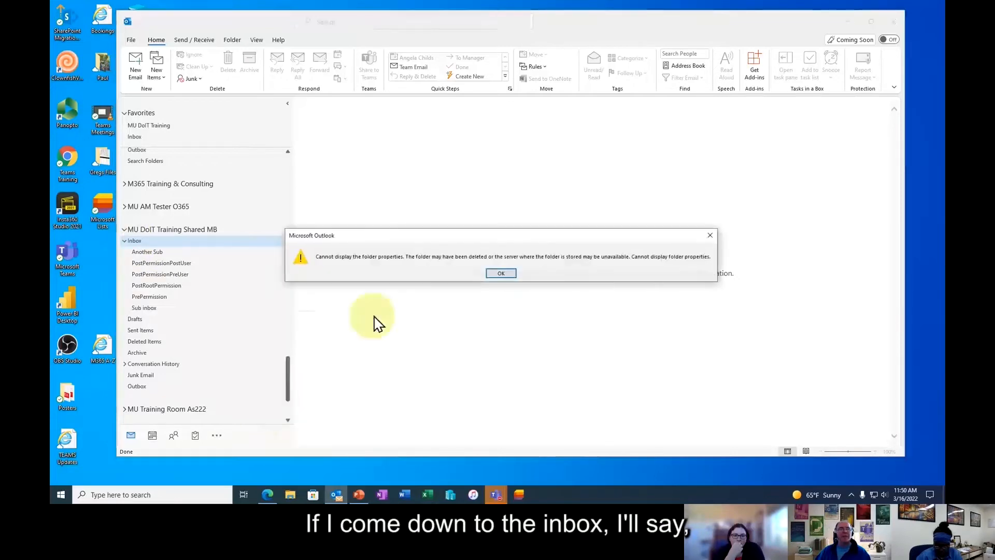
click(500, 274)
click(137, 242)
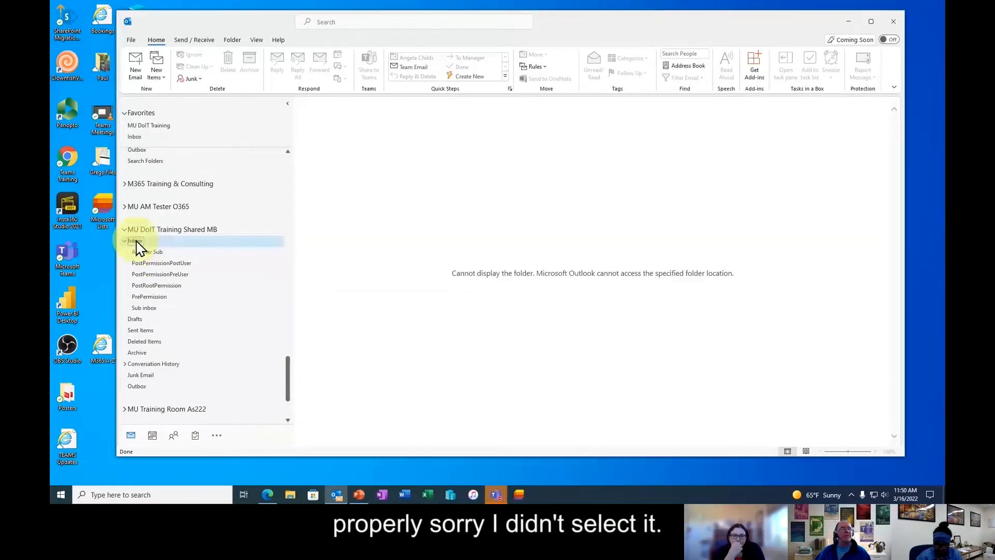
right_click(137, 241)
click(176, 409)
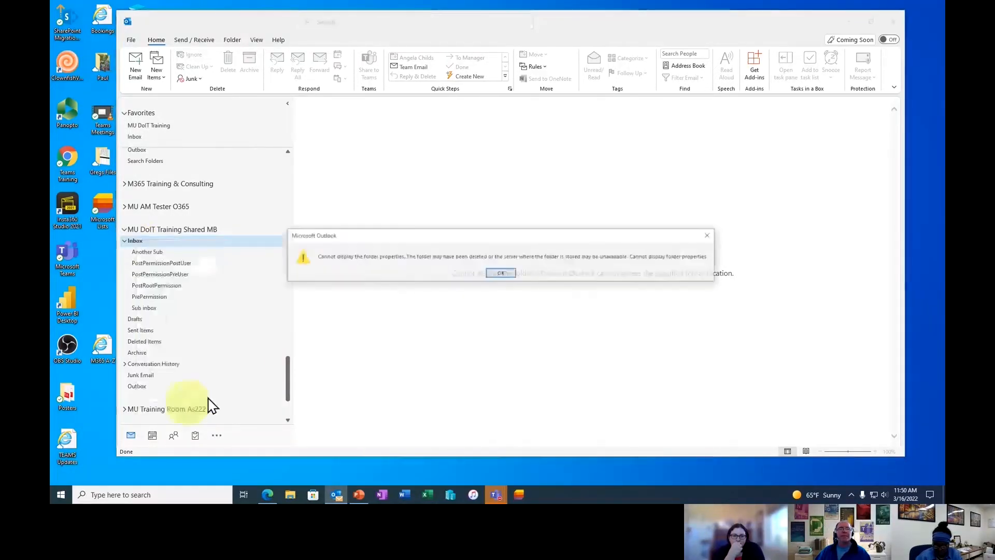
click(503, 272)
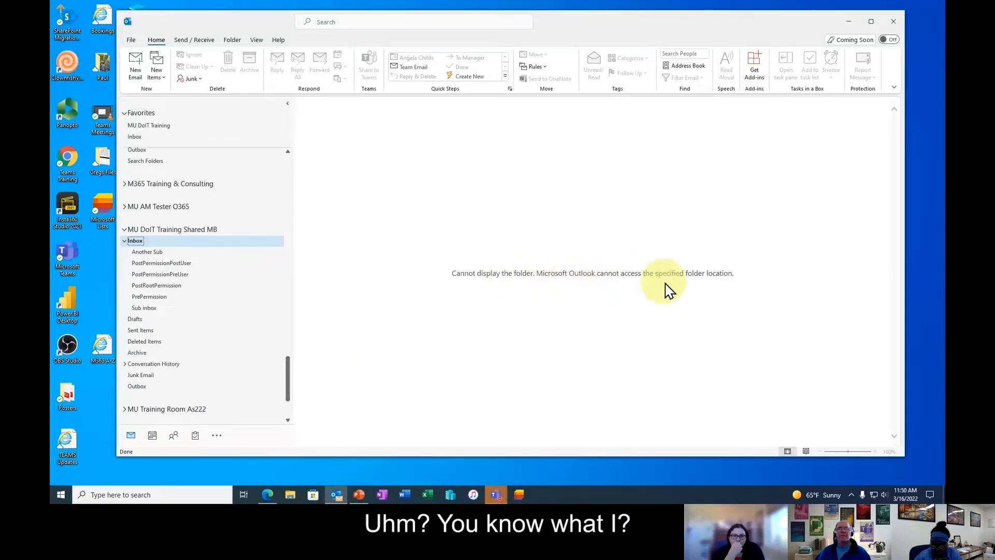
right_click(147, 311)
click(137, 309)
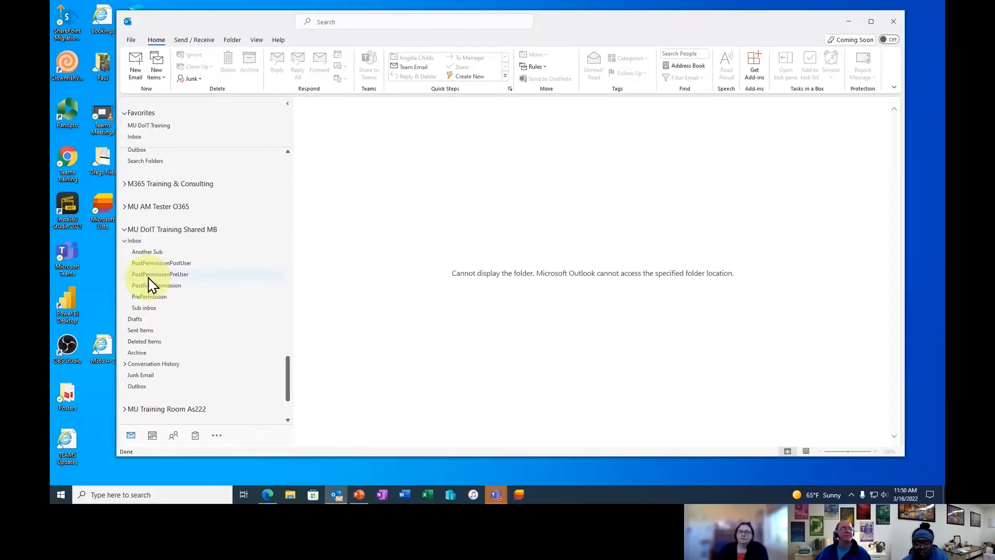
- Restart Outlook and open the shared mailbox's Inbox, now showing the Lunch & Learn email
click(895, 31)
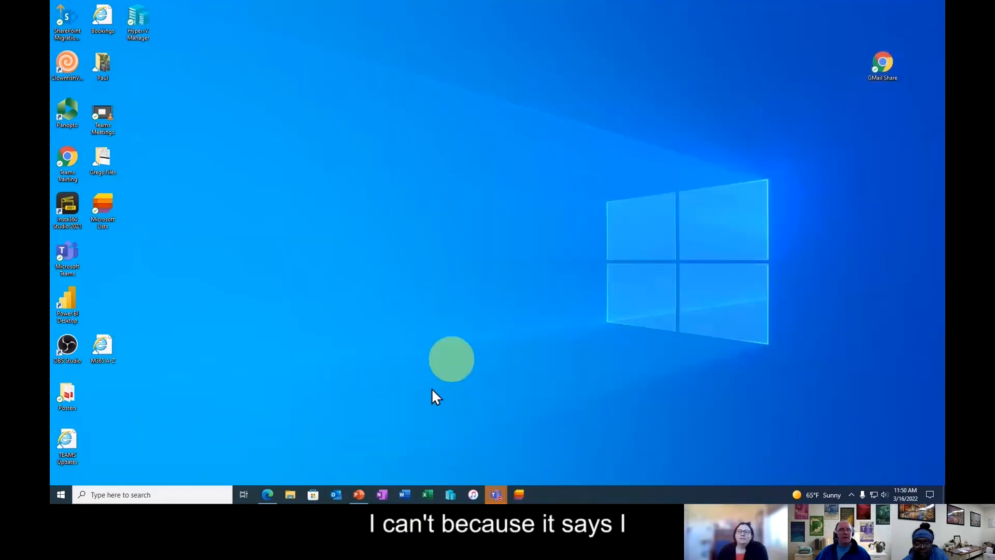
click(334, 496)
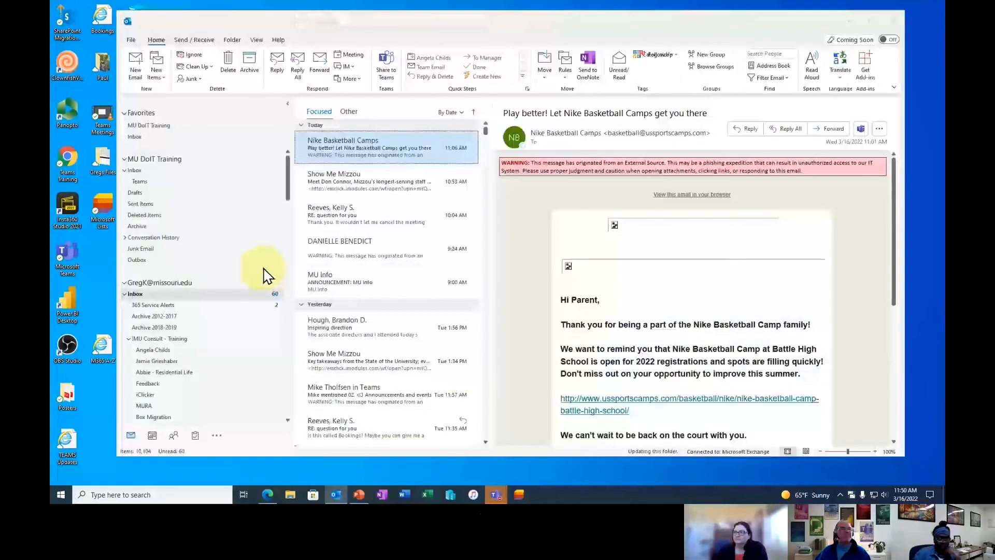
scroll(210, 285, down, 10)
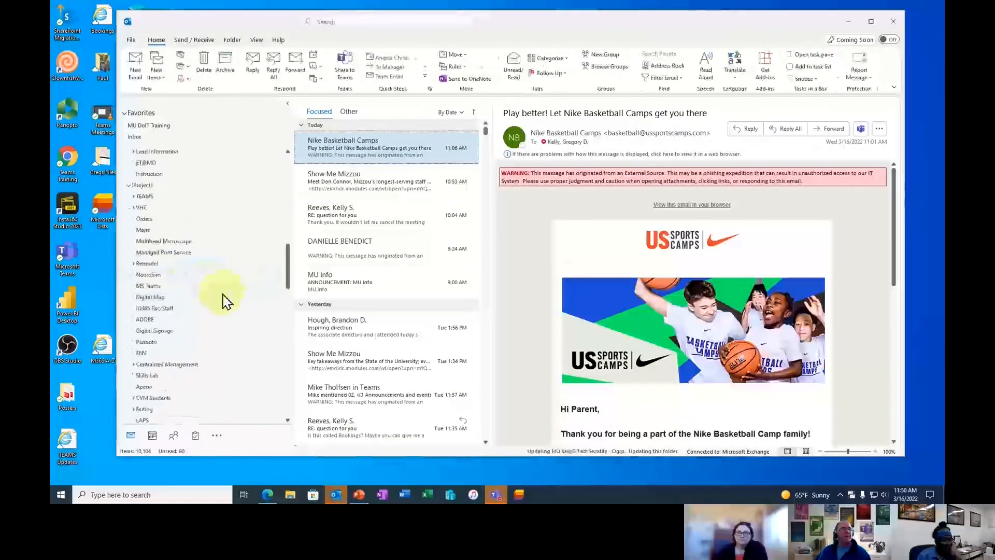
scroll(218, 309, down, 8)
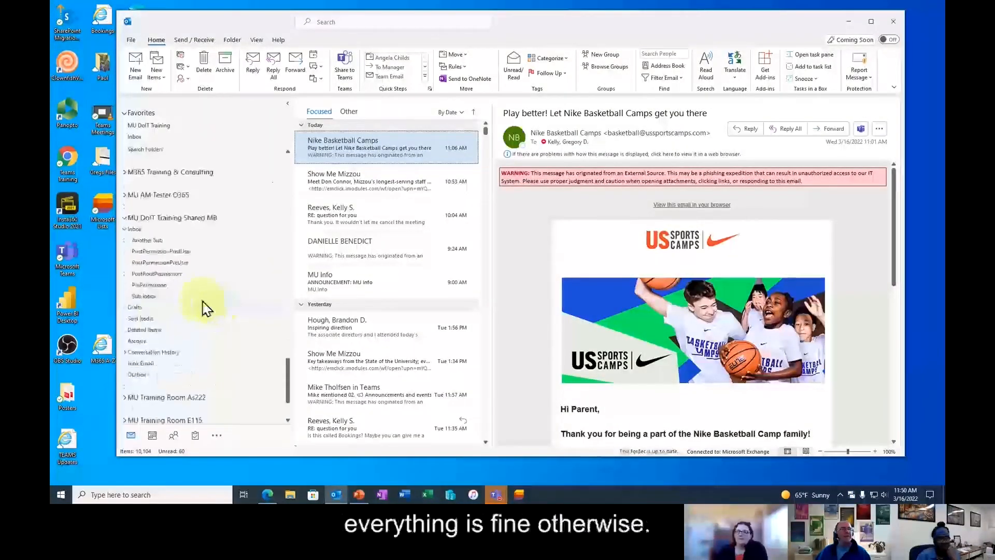
right_click(136, 230)
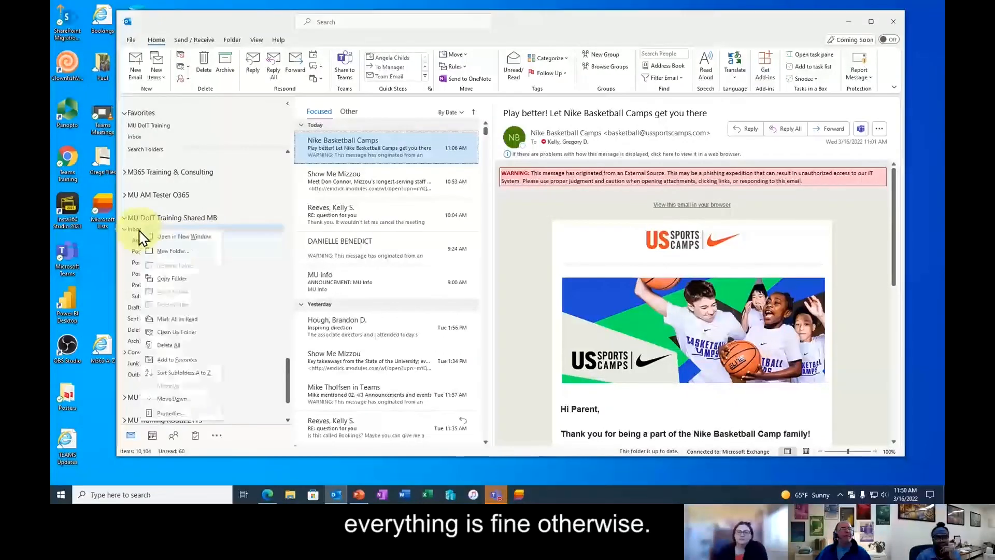
click(135, 231)
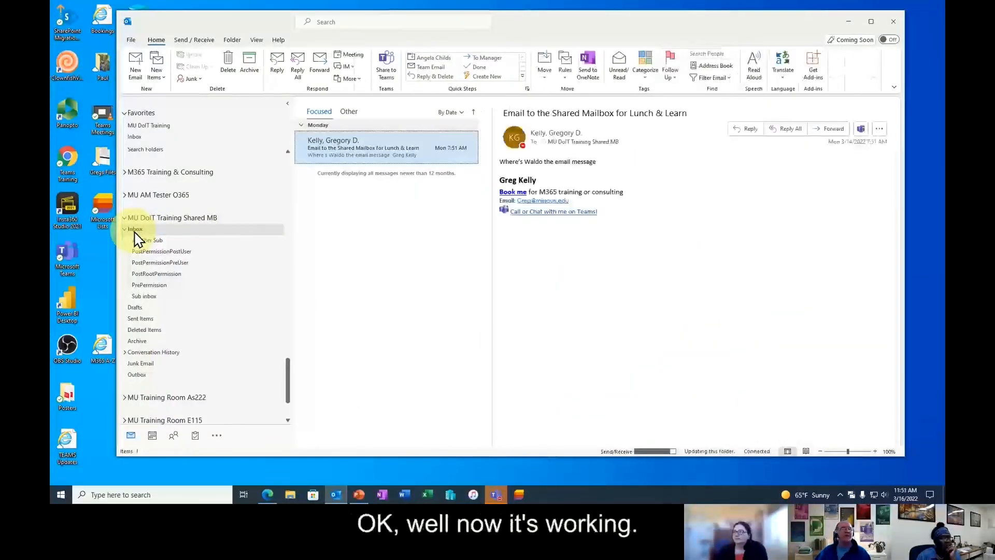
- Review the shared Inbox's Permissions in its properties and cancel without changes
right_click(136, 231)
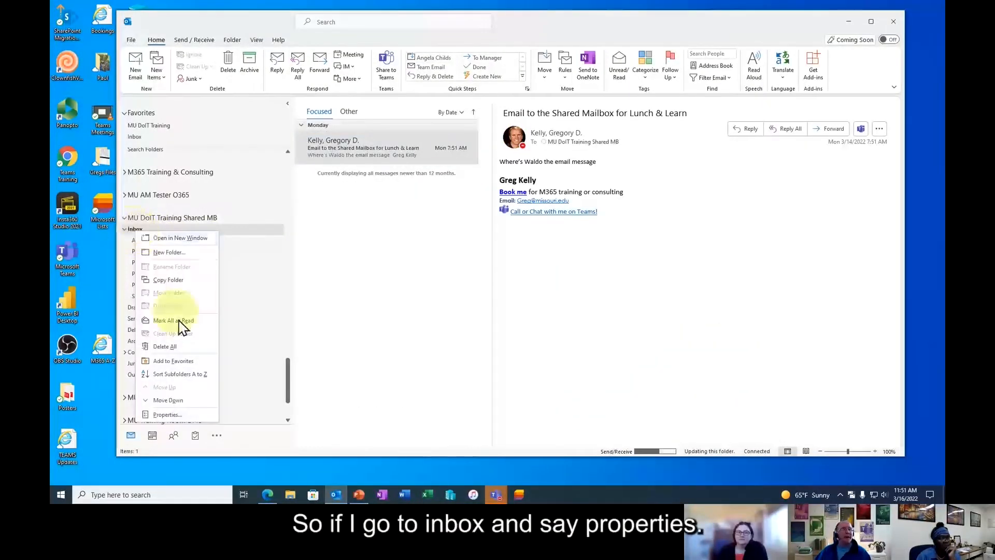
click(166, 414)
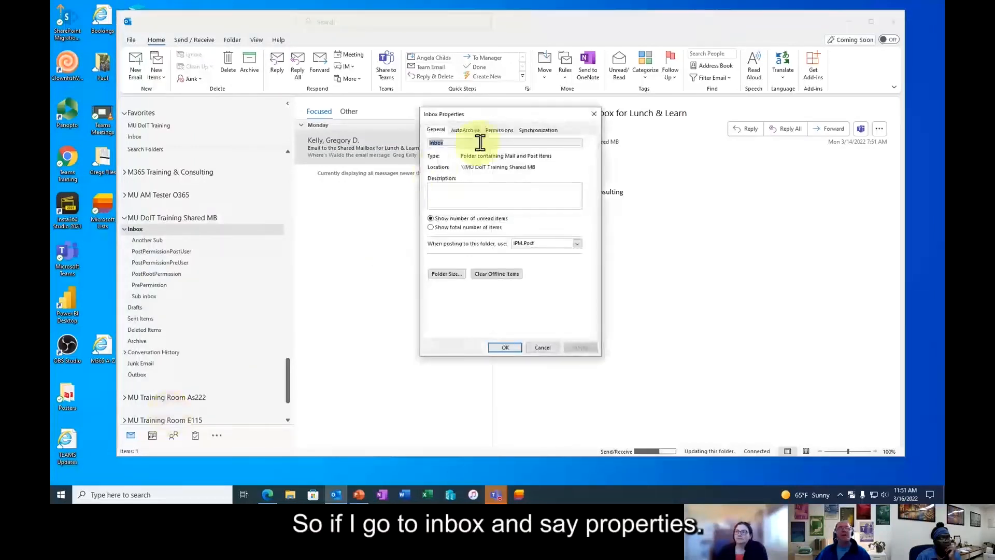
click(498, 130)
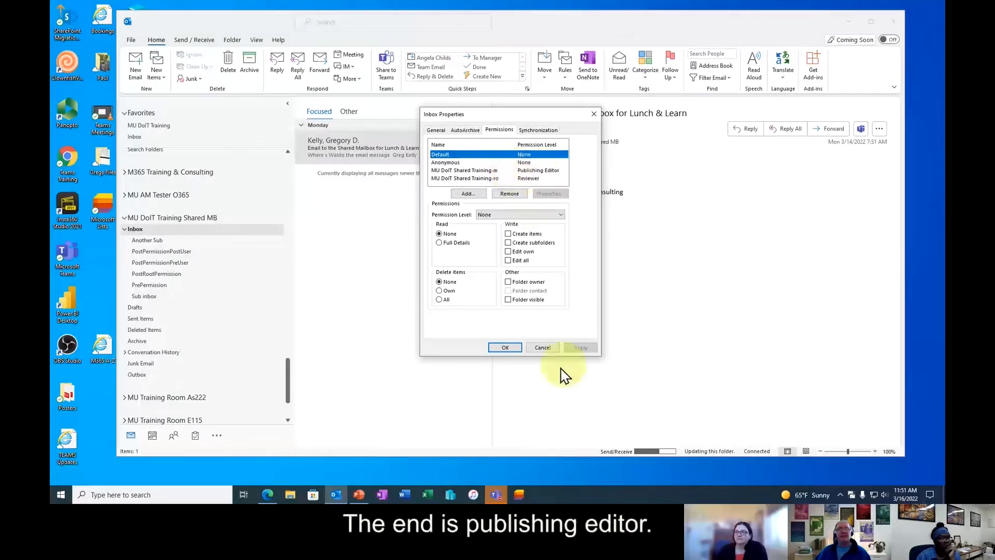
click(545, 349)
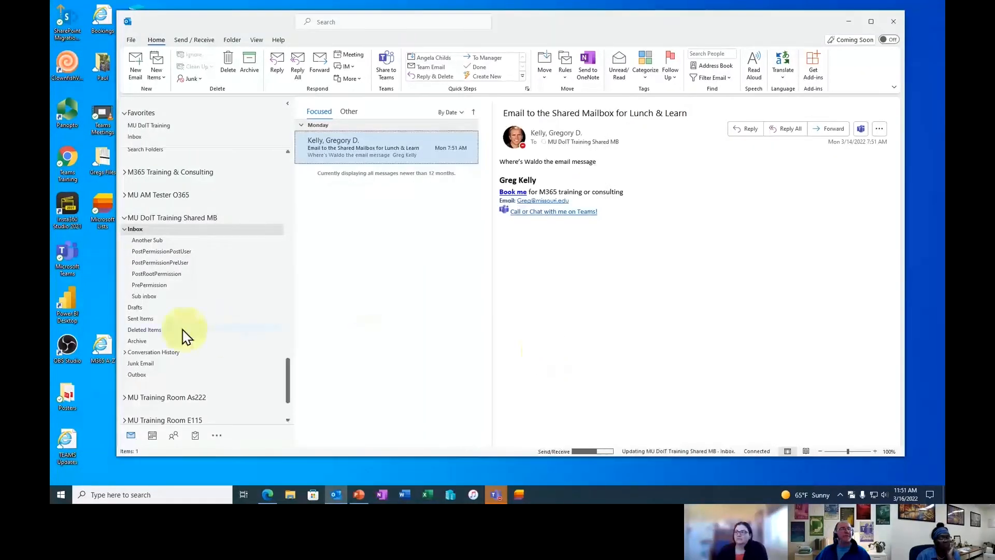
- Open Another Sub under Sub inbox, review its Permissions, and cancel without changes
click(146, 297)
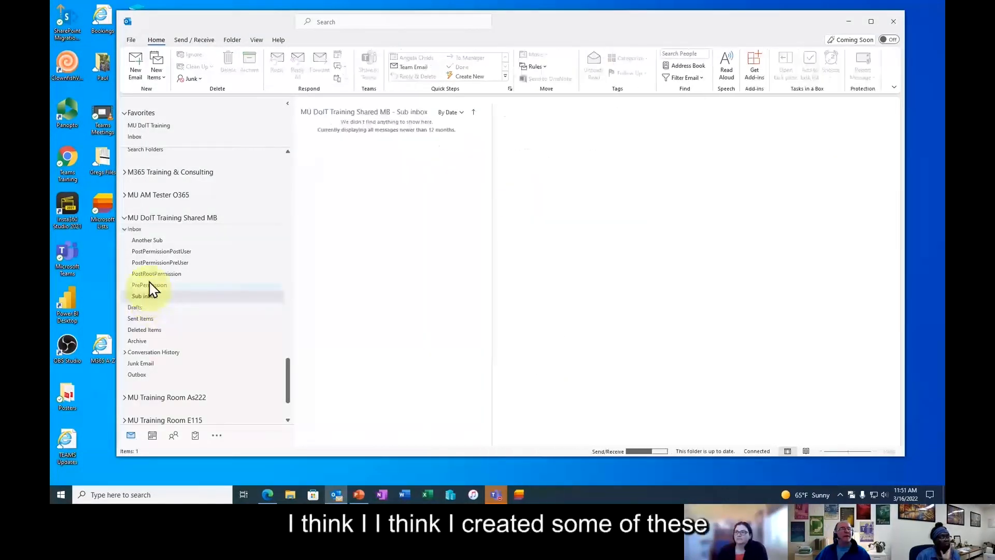
right_click(151, 243)
click(150, 242)
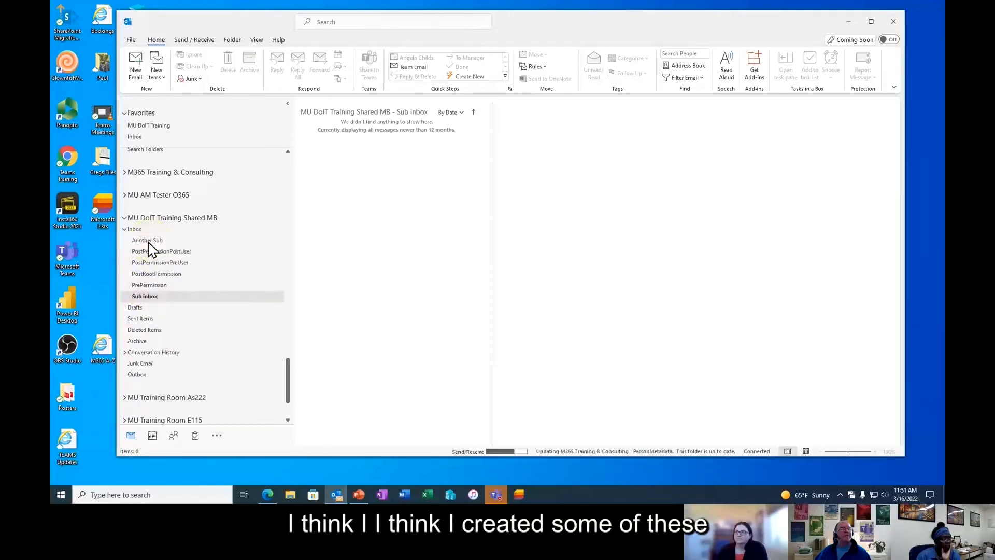
right_click(150, 242)
click(187, 425)
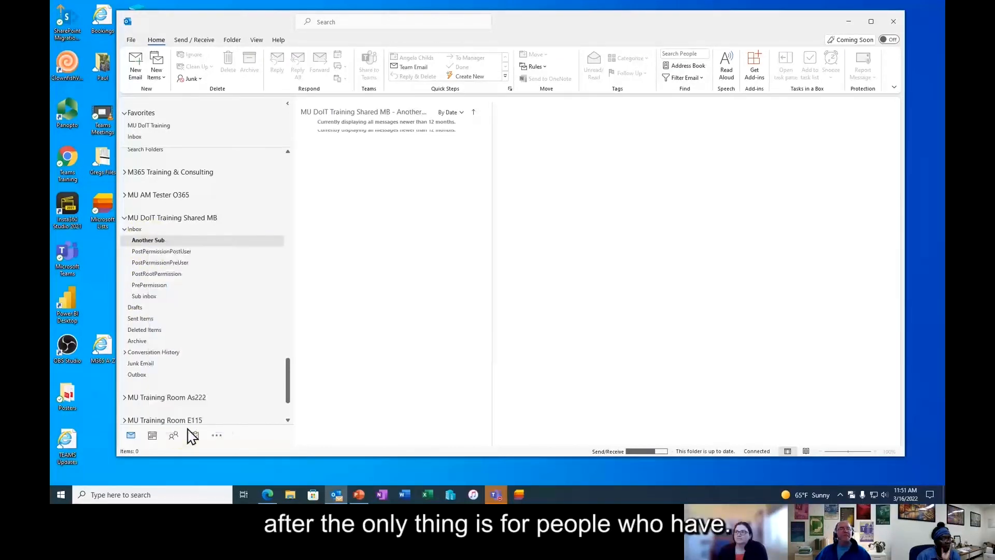
click(498, 131)
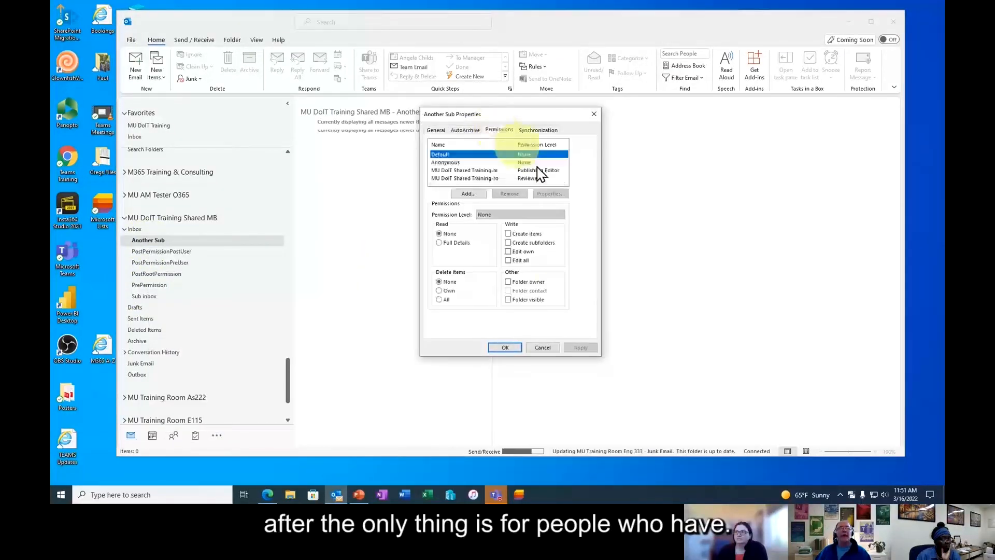
click(543, 348)
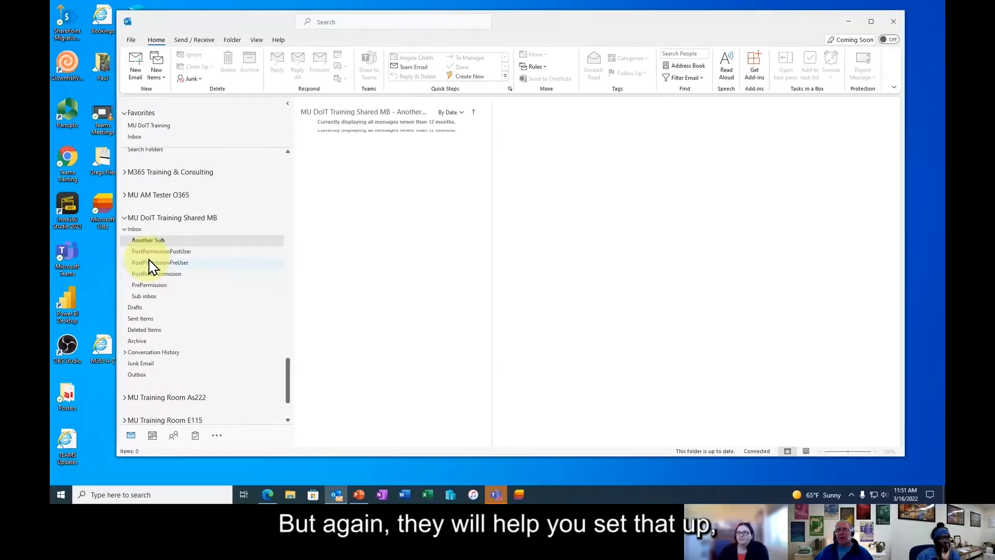
- Go back to the MU DoIT Training Shared MB Inbox to show the Lunch & Learn email
click(137, 231)
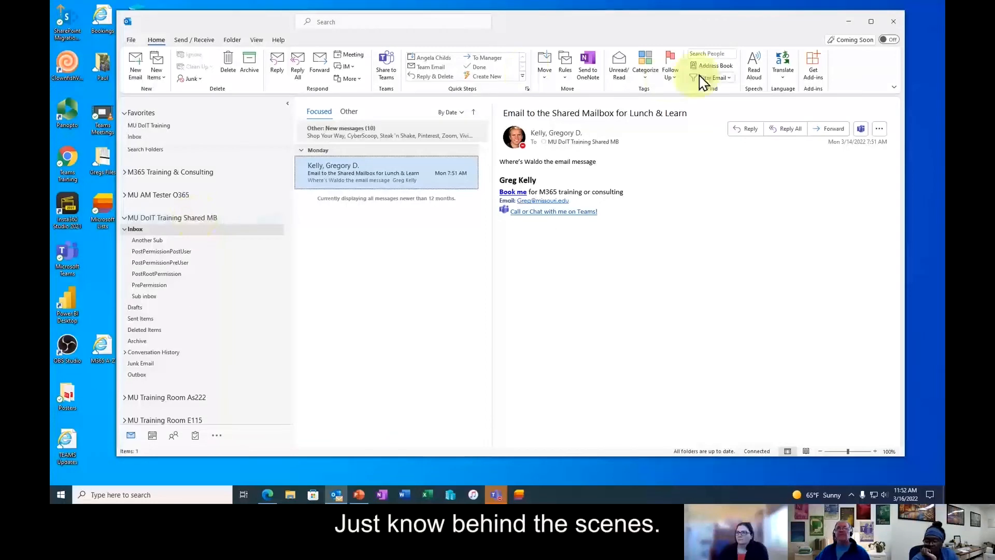
- Open the Address Book, search for a colleague by surname, and open their contact details
click(711, 68)
drag(493, 87, 539, 119)
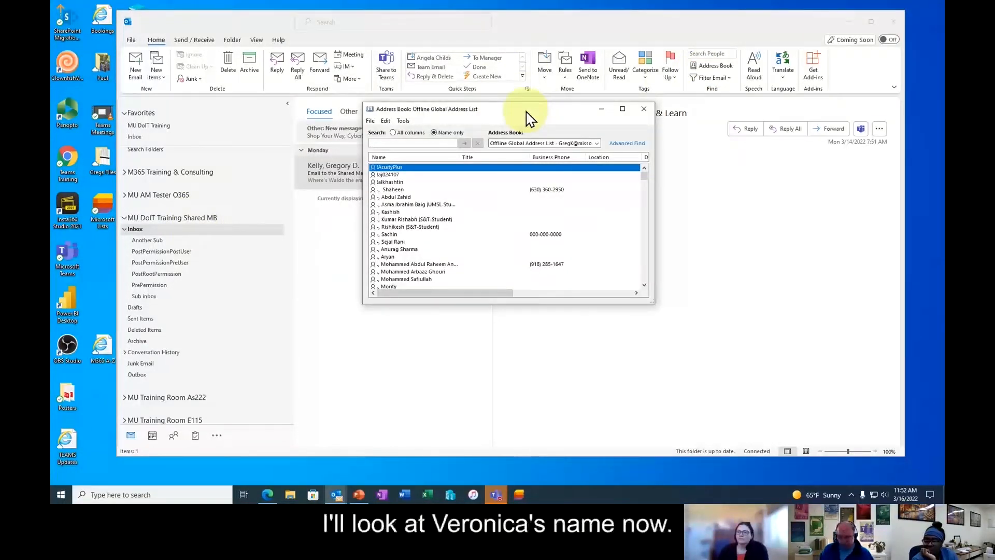
text(bonap)
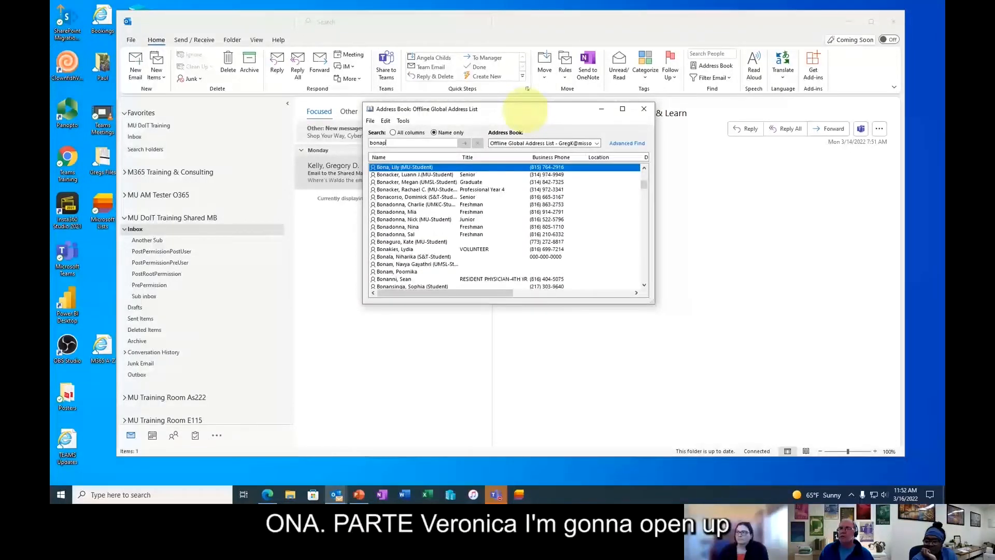
text(arte)
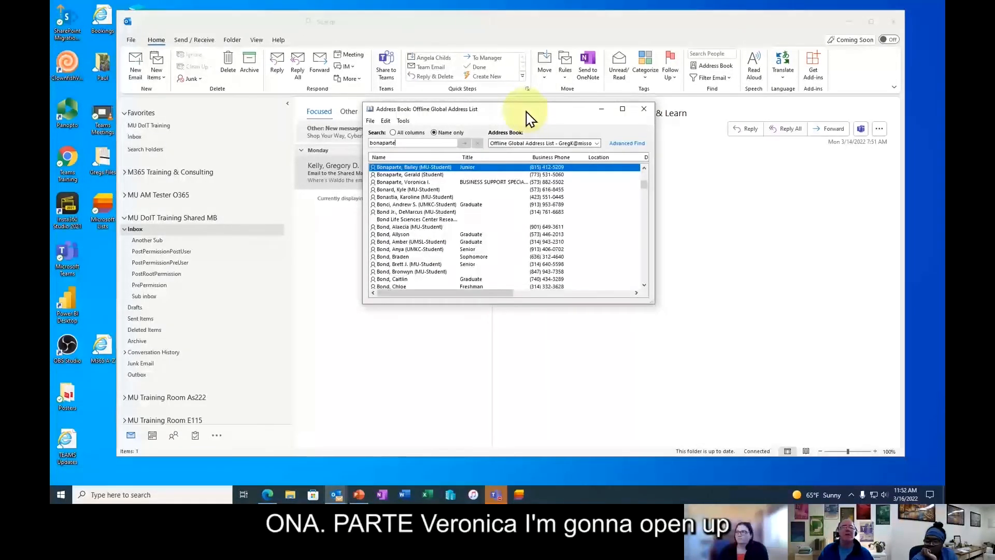
double_click(486, 182)
- Scroll through the colleague's Member Of groups, then close the contact details
click(263, 148)
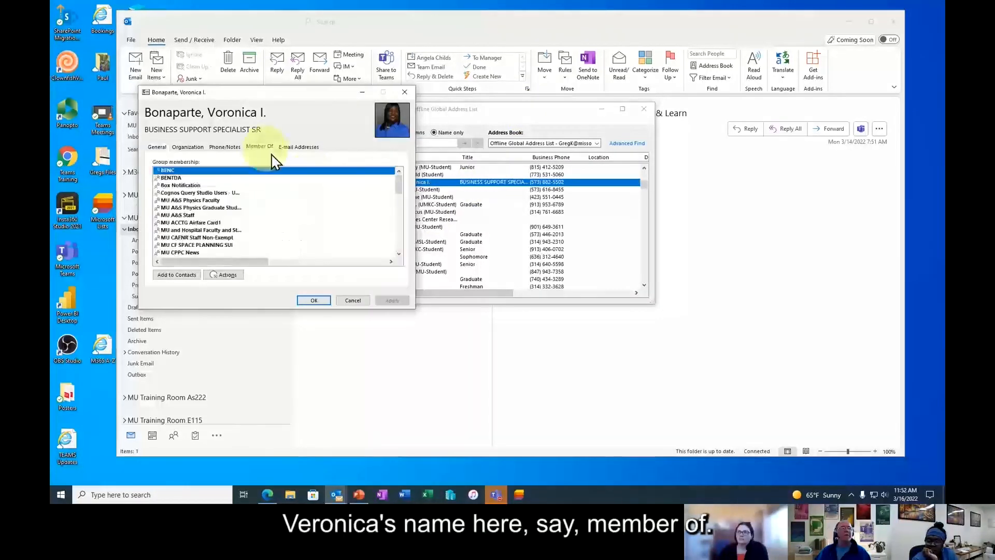
scroll(247, 233, down, 5)
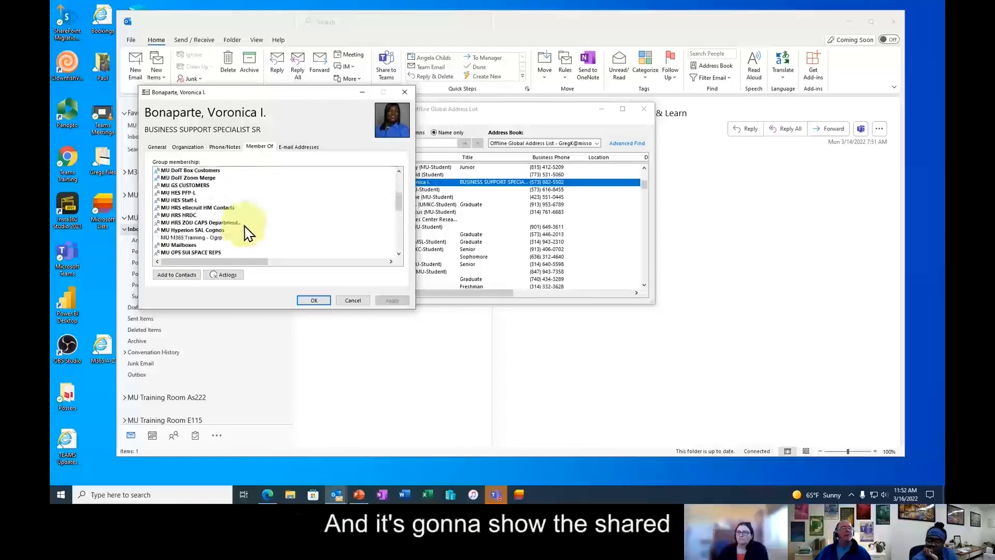
scroll(248, 235, down, 2)
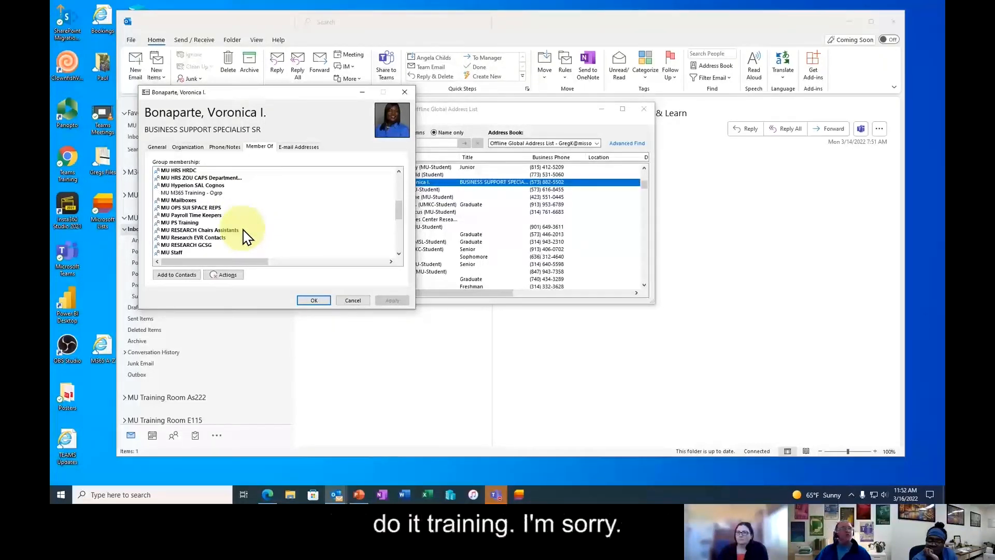
scroll(248, 237, down, 3)
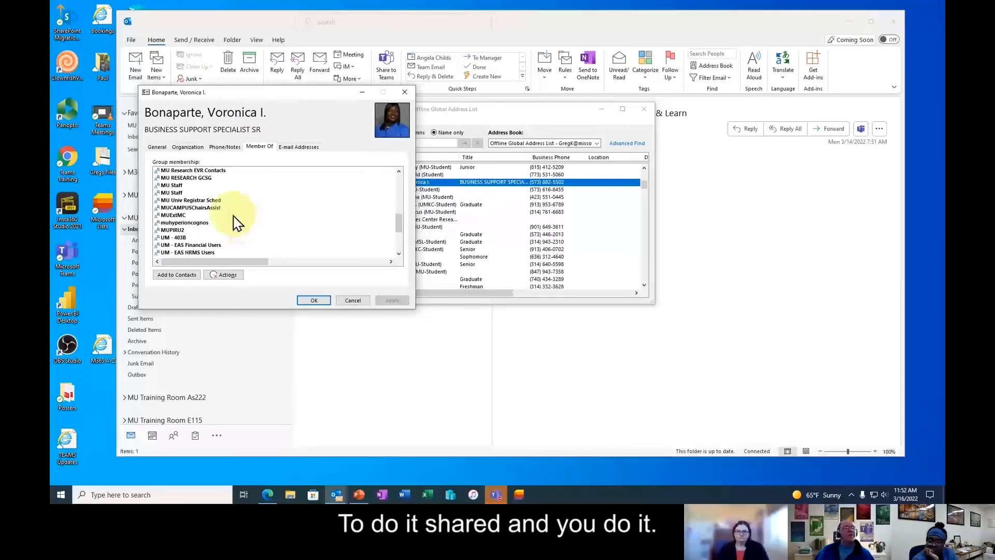
scroll(234, 221, up, 7)
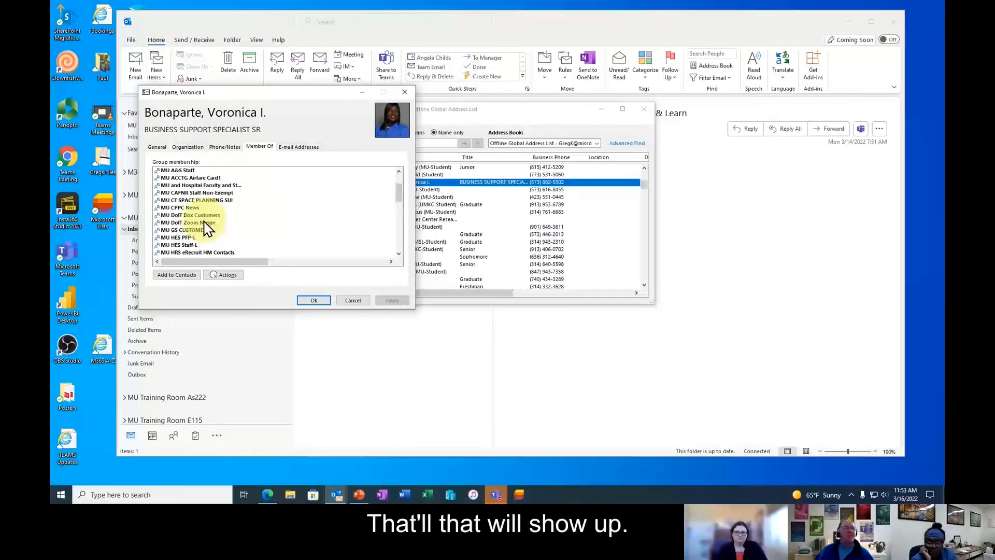
scroll(207, 228, down, 3)
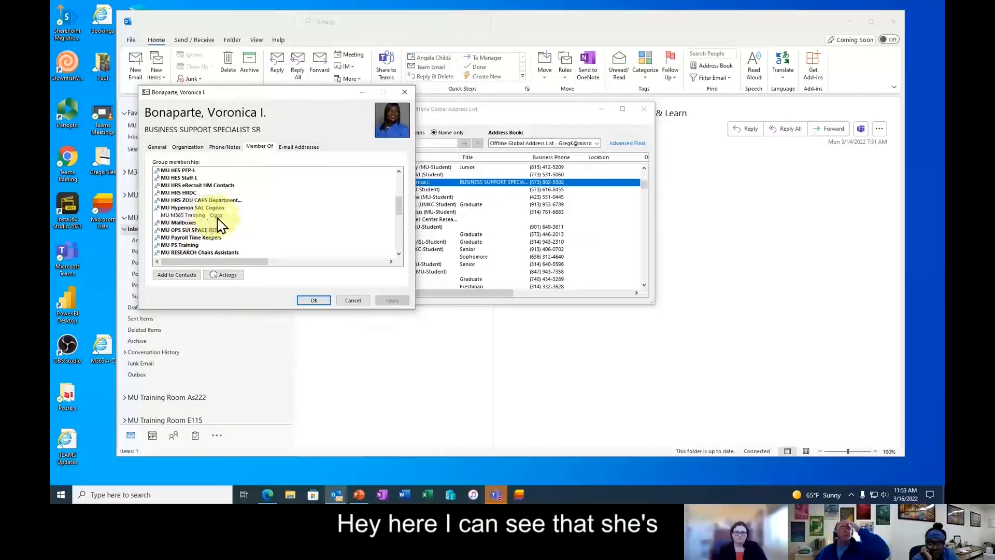
scroll(220, 225, up, 2)
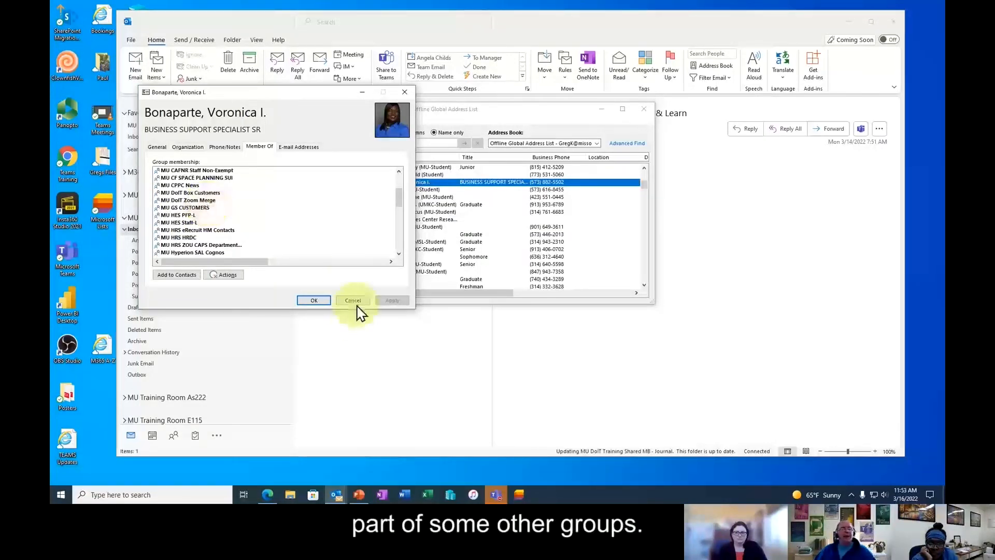
click(354, 301)
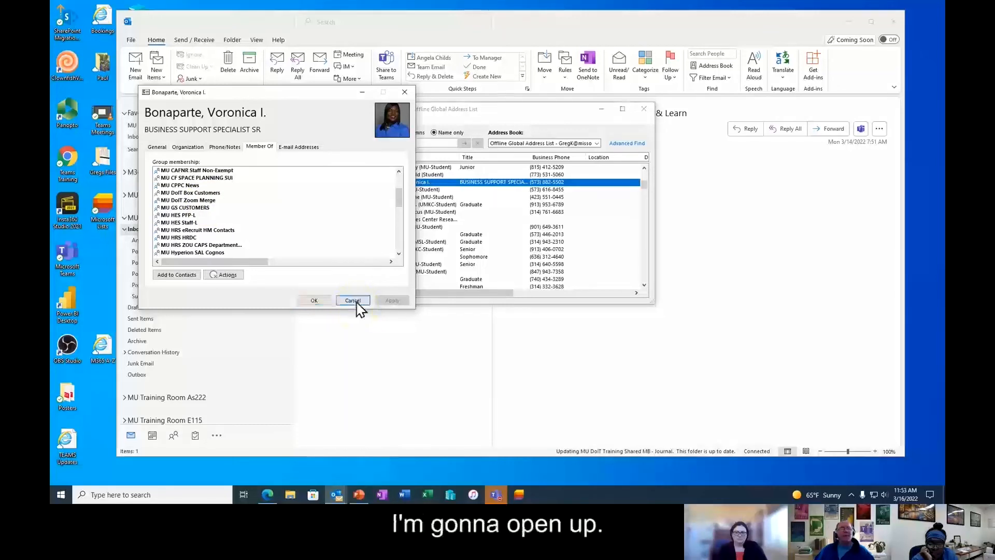
- Switch to the online Global Address List and recheck the colleague's group memberships, then close them
click(597, 144)
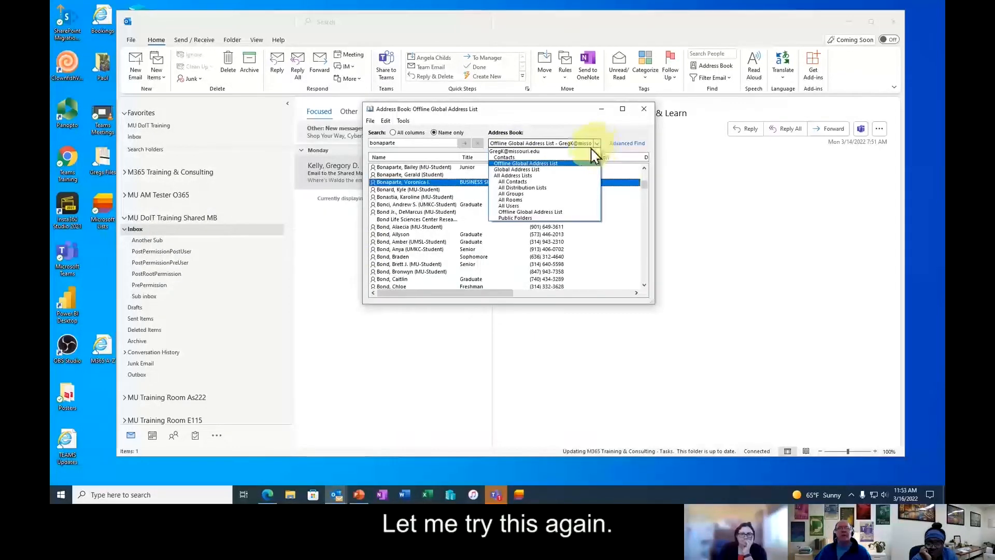
click(543, 169)
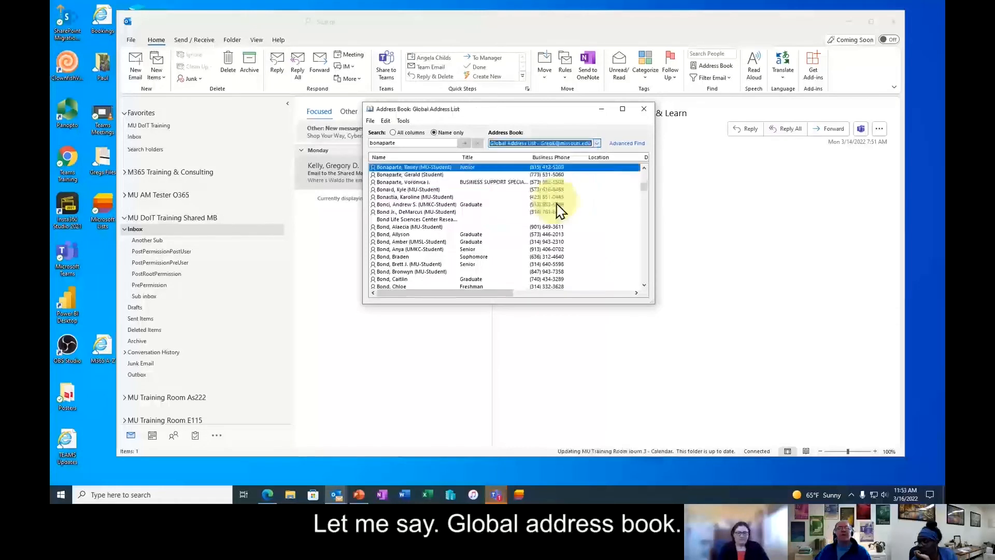
double_click(429, 182)
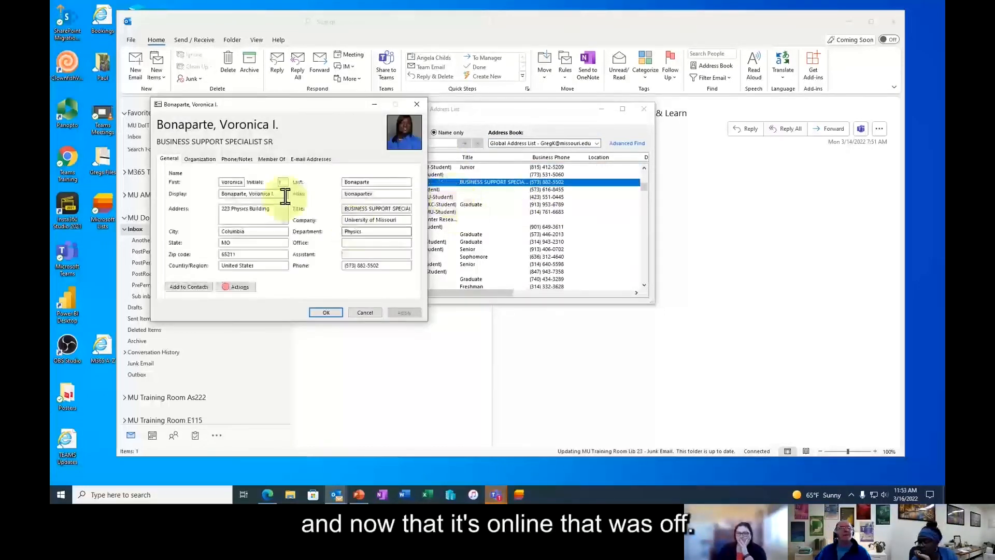
click(271, 159)
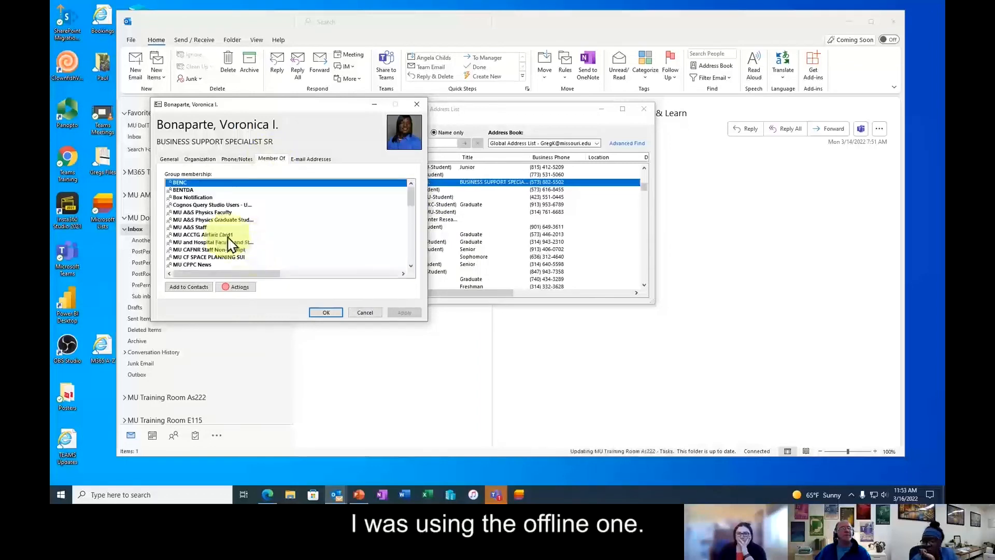
scroll(231, 243, down, 3)
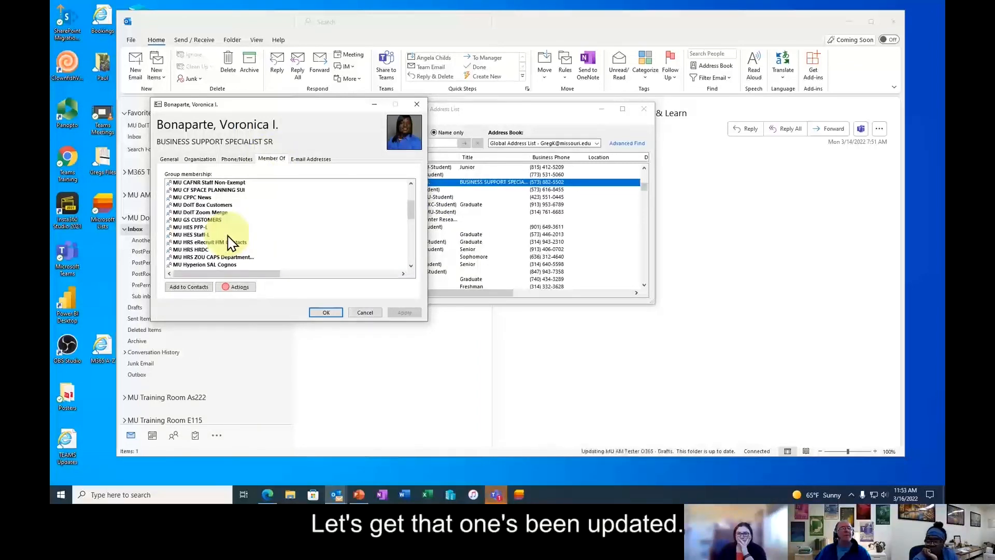
scroll(230, 242, down, 2)
scroll(231, 242, up, 2)
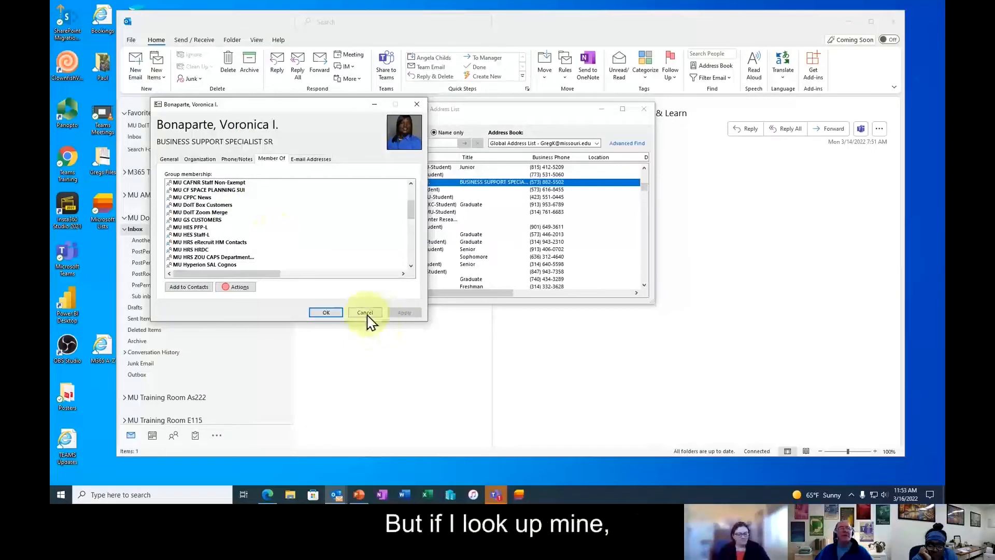
click(365, 312)
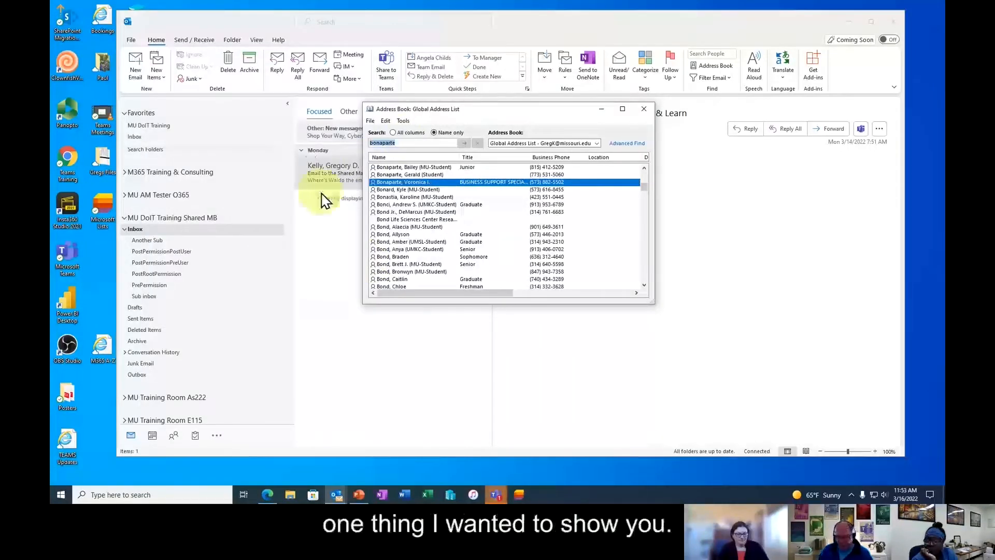
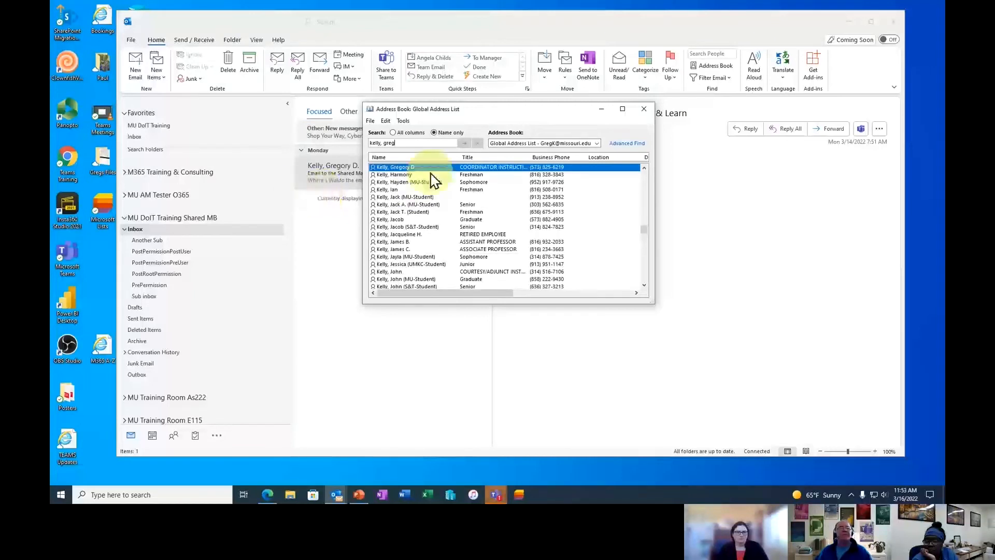
- Look up another staff member and open their MU DoIT Shared Training-o group details, then close both dialogs
double_click(422, 168)
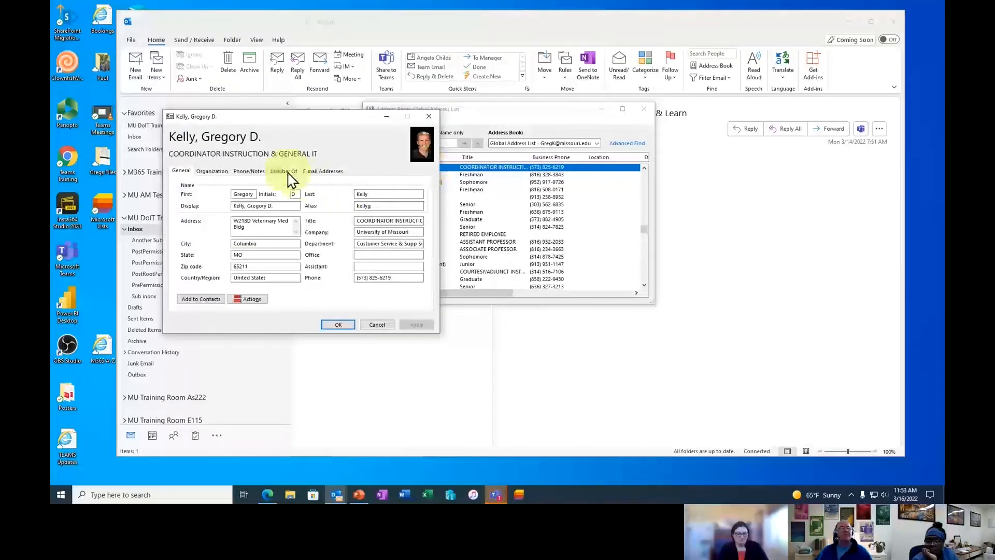
click(290, 173)
scroll(233, 272, down, 1)
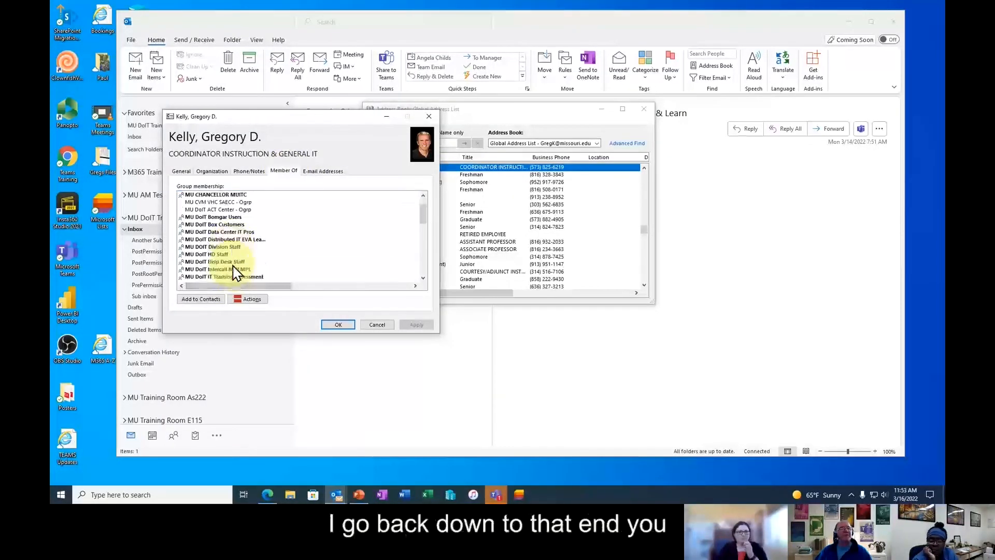
scroll(233, 267, down, 1)
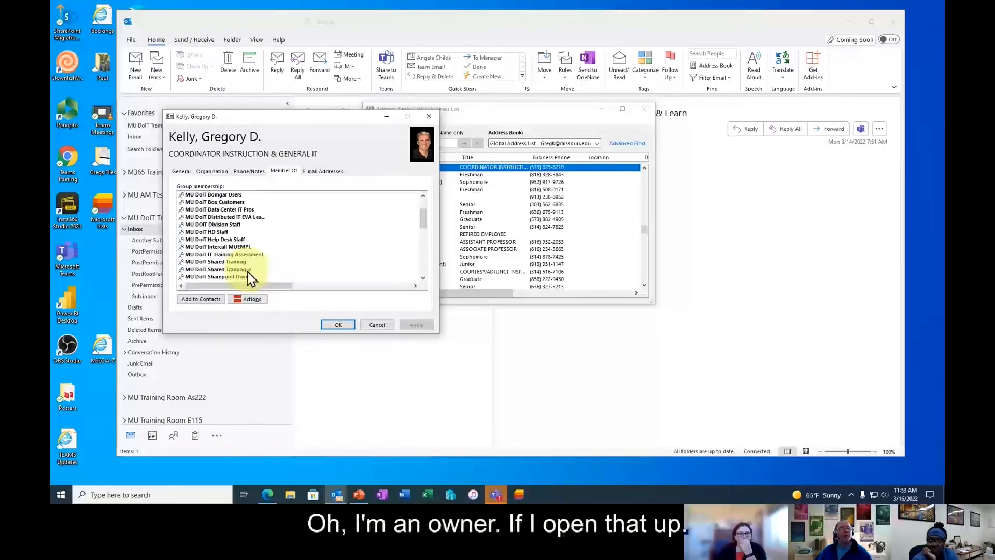
double_click(247, 270)
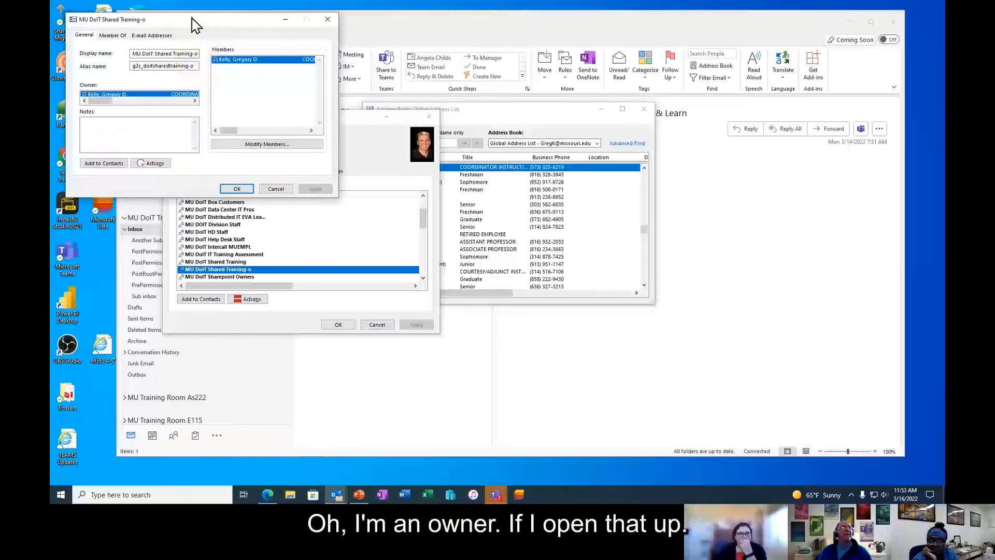
drag(195, 24, 462, 80)
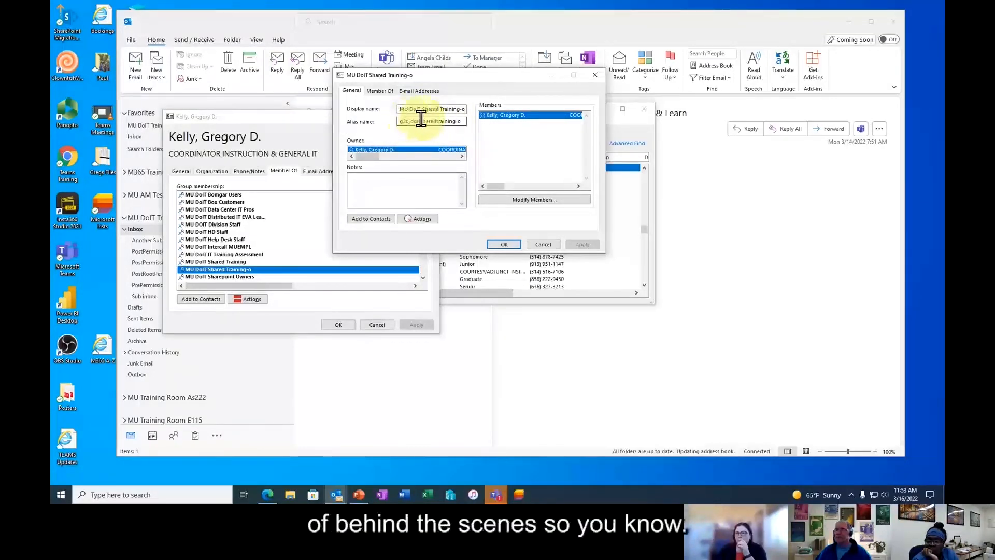
click(542, 244)
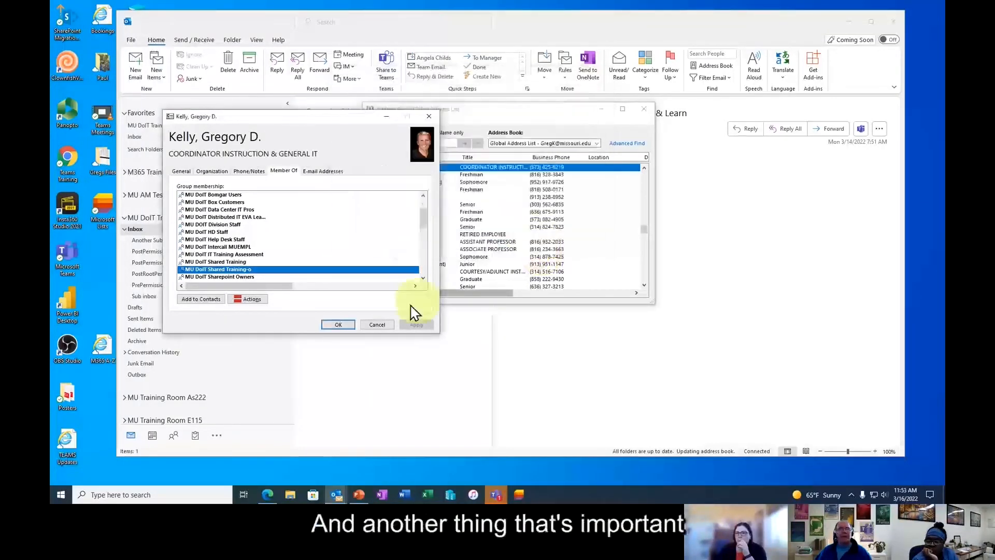
click(377, 325)
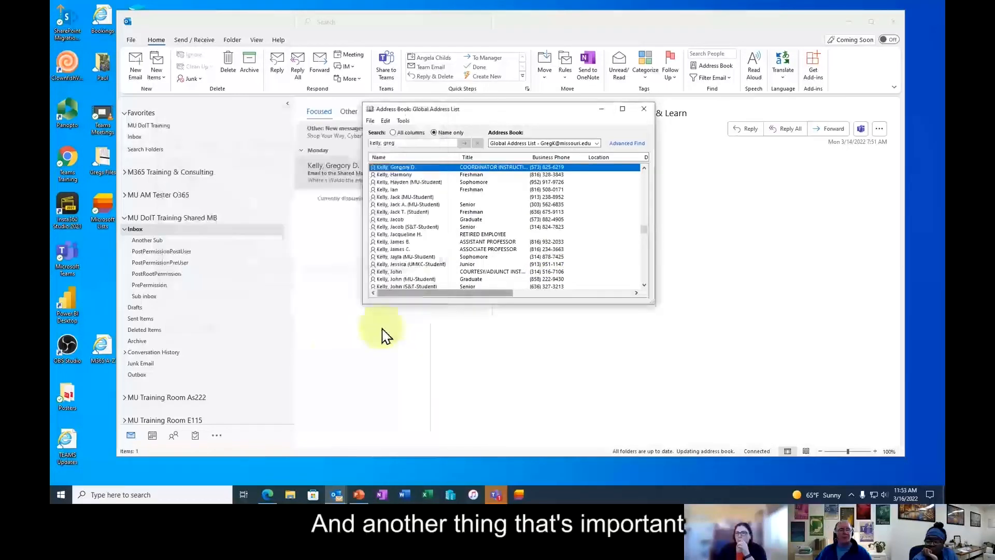
click(61, 495)
text(man)
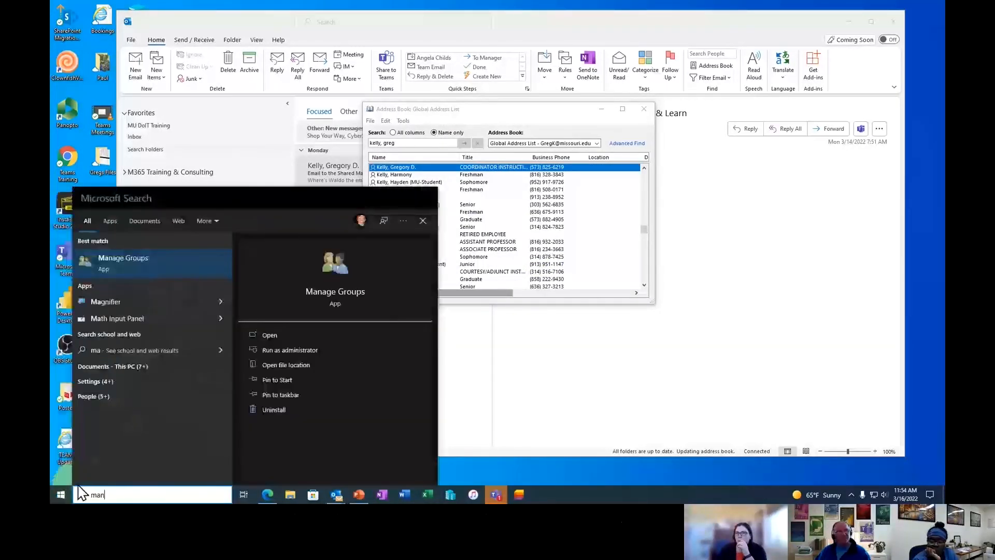
click(151, 260)
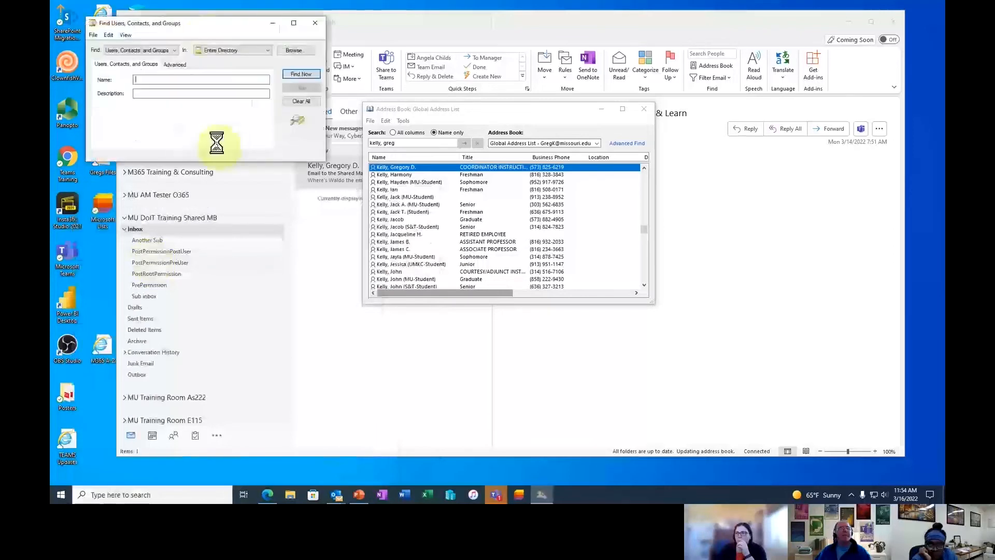
drag(208, 32, 405, 139)
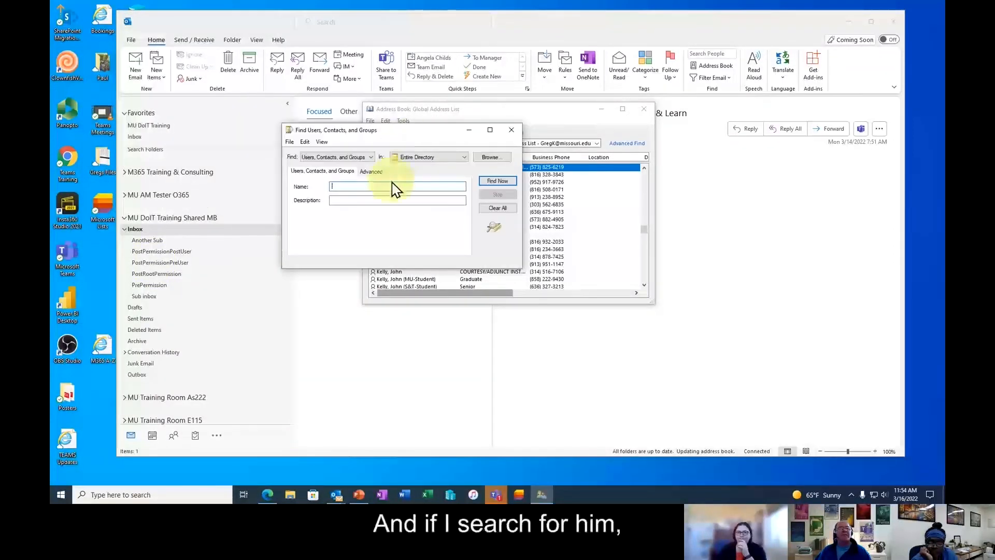
text(mu doit shared training)
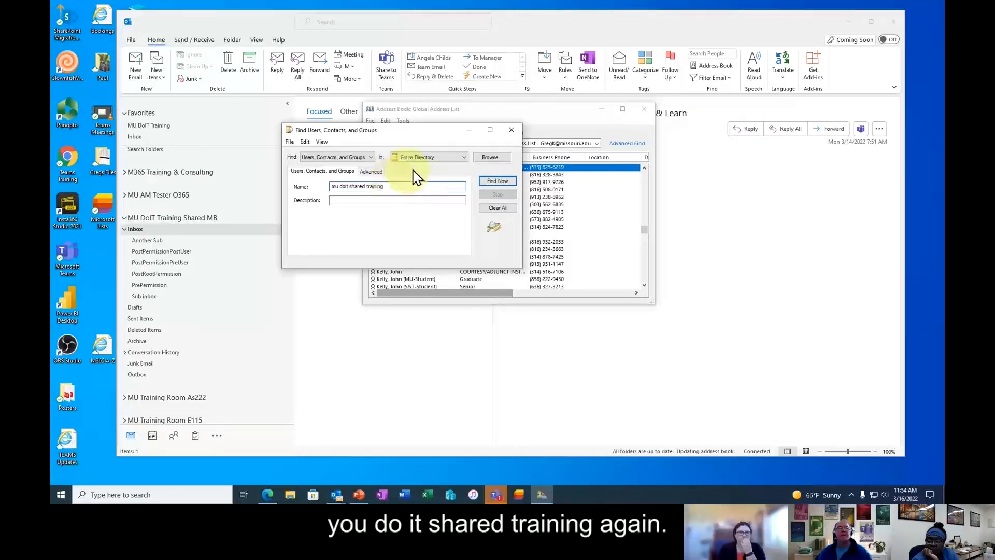
click(497, 181)
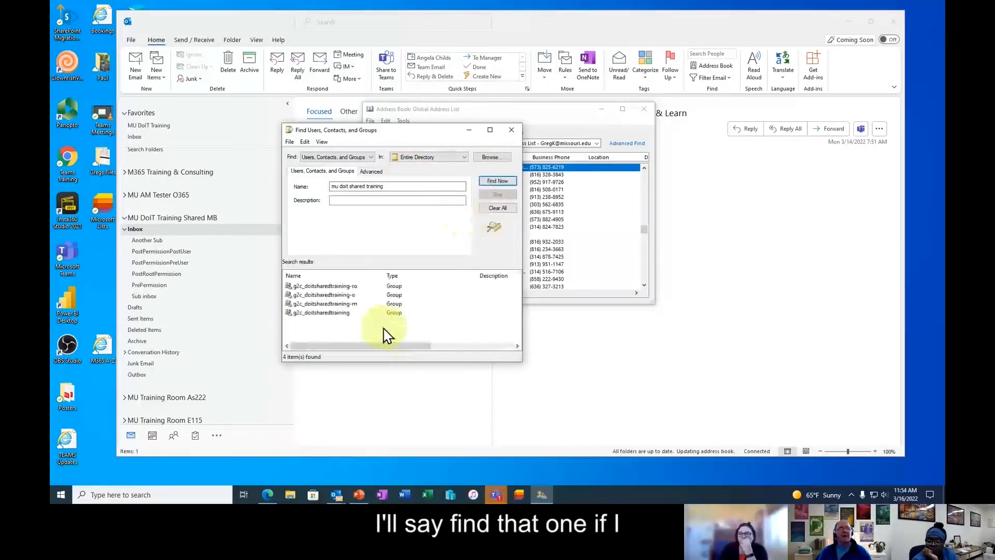
click(350, 304)
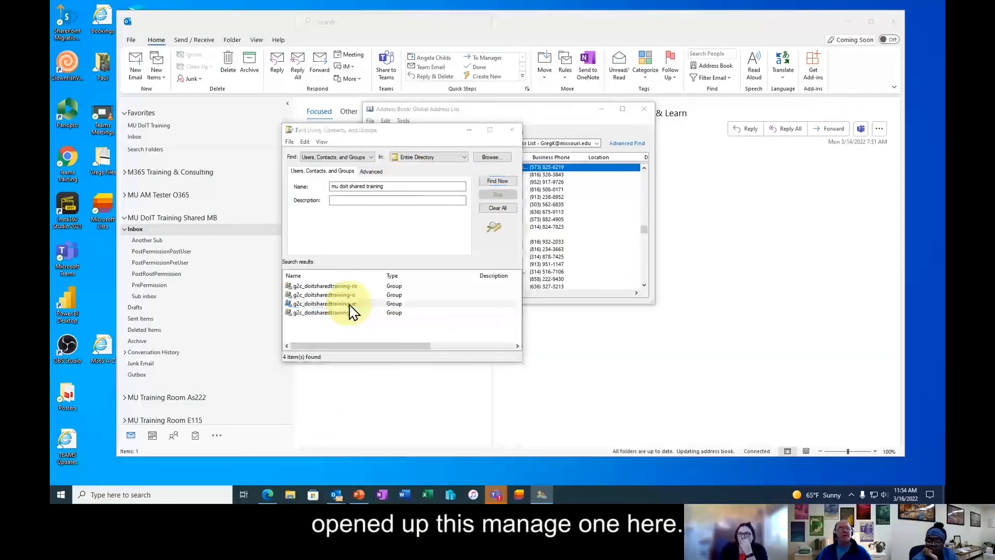
double_click(351, 306)
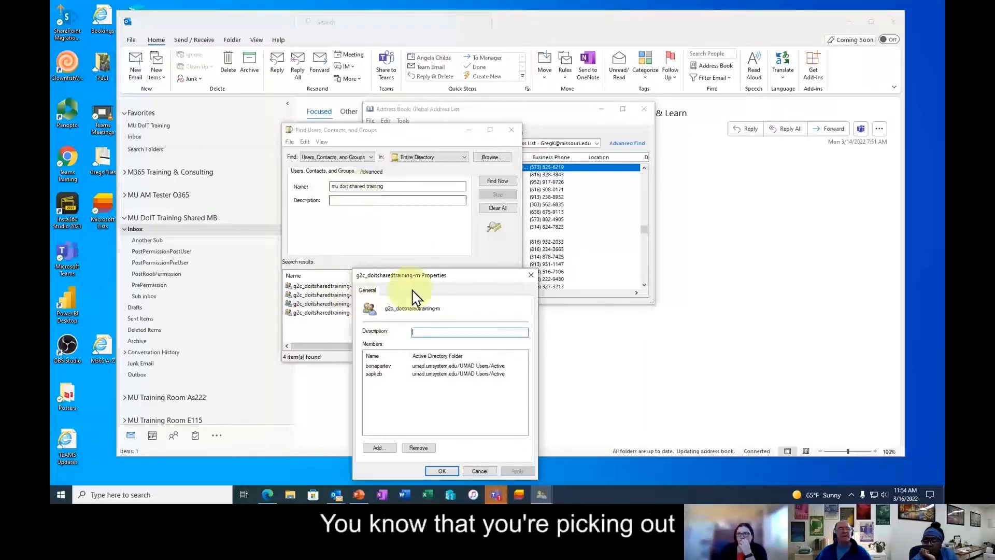
drag(443, 277, 542, 206)
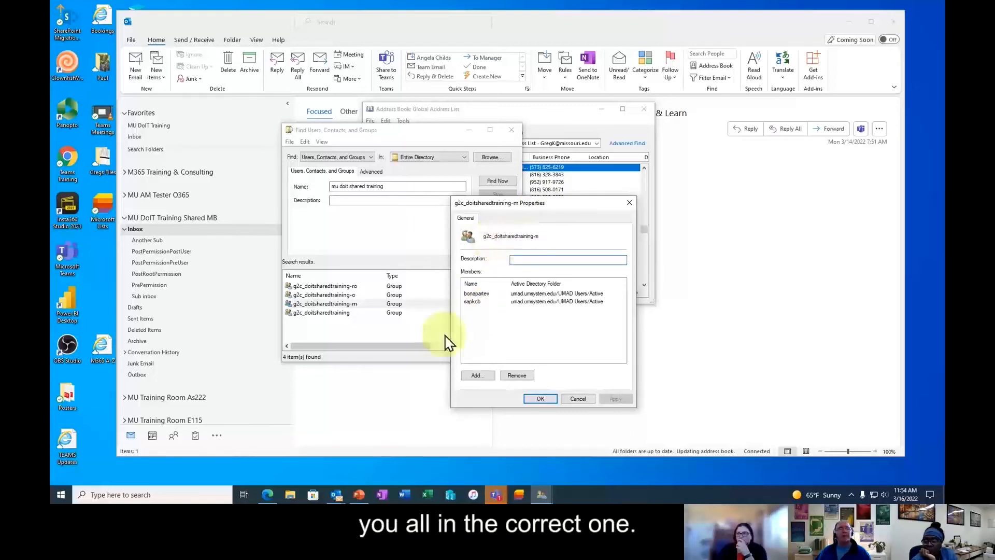
click(583, 400)
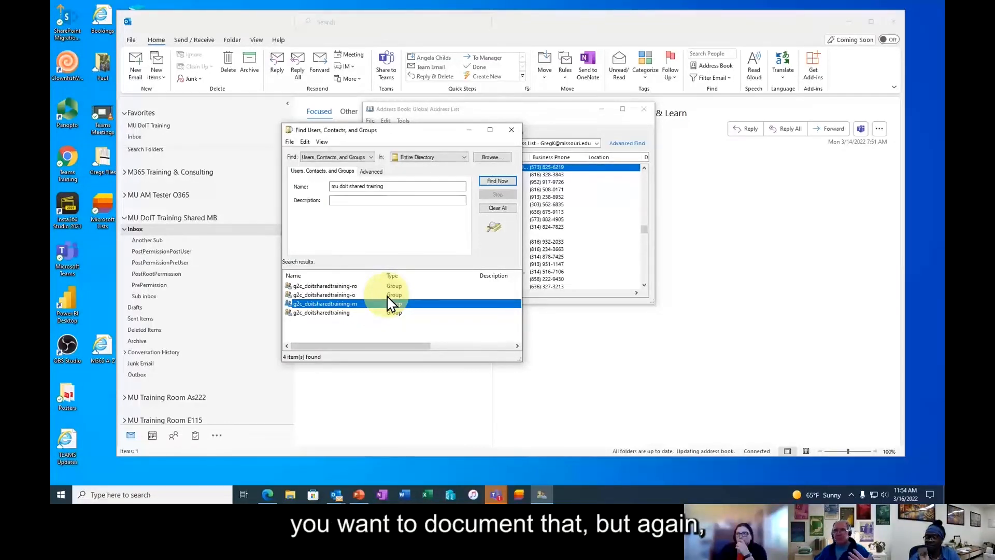
click(512, 130)
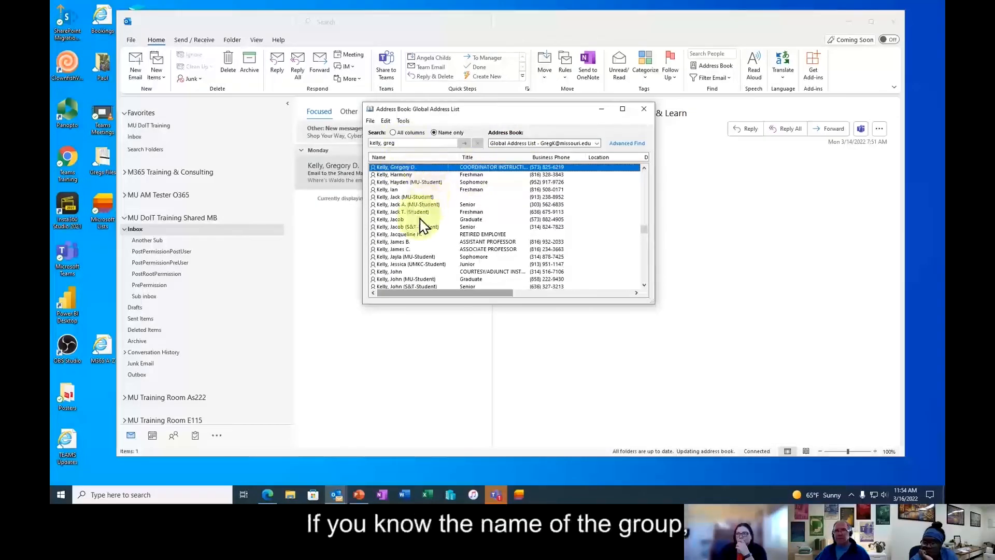
- Close the Address Book and check the shared mailbox permissions: Shared Training-m Publishing Editor, Shared Training-ro Reviewer
click(644, 109)
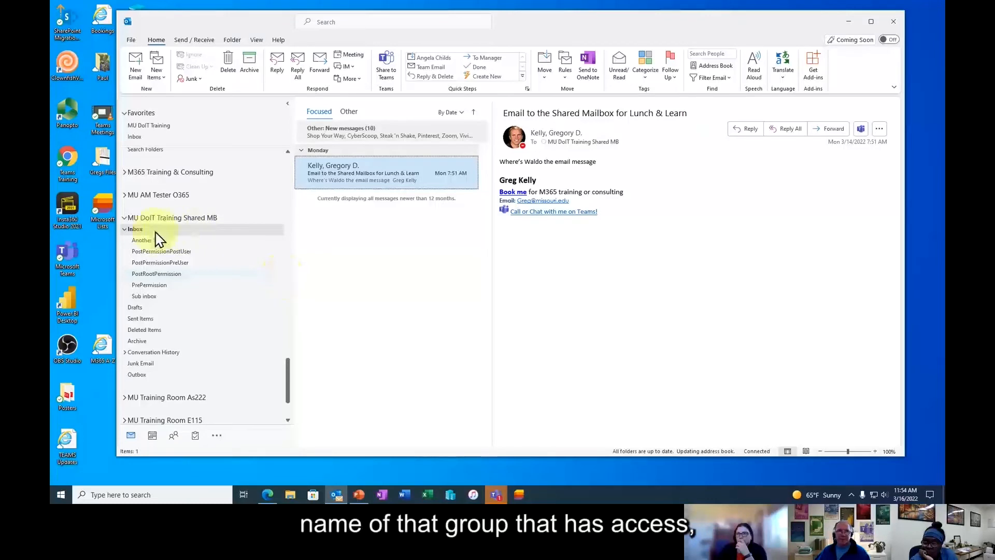
right_click(196, 224)
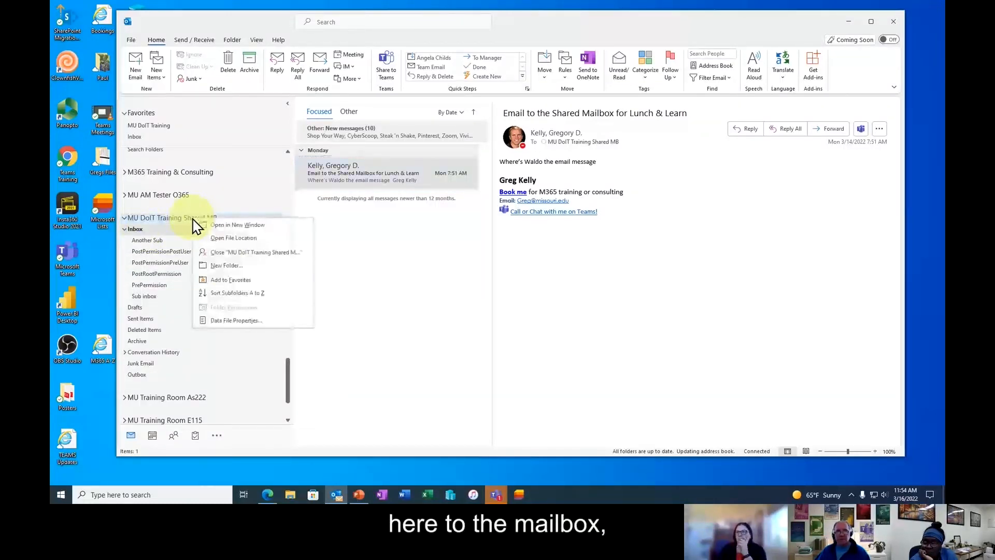
click(237, 320)
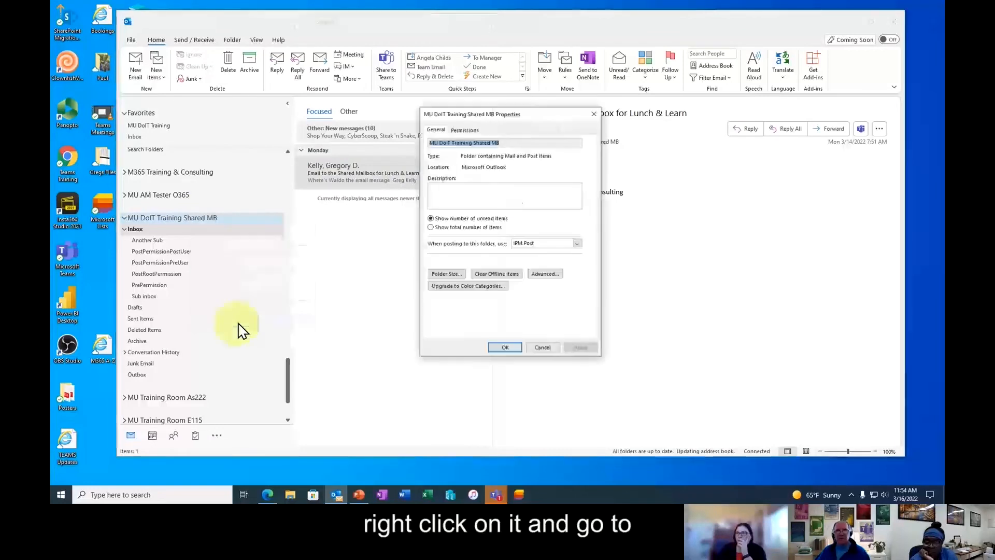
click(465, 130)
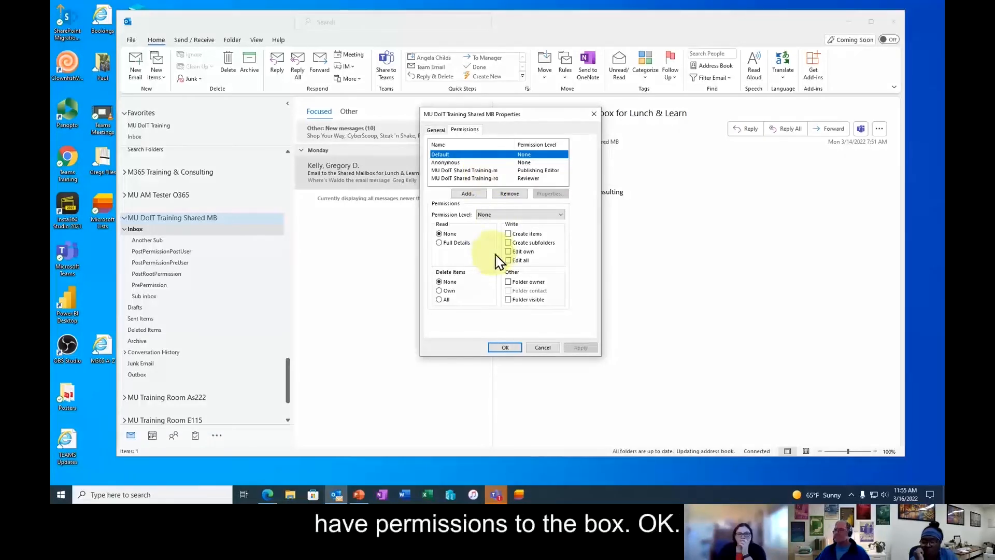
click(546, 349)
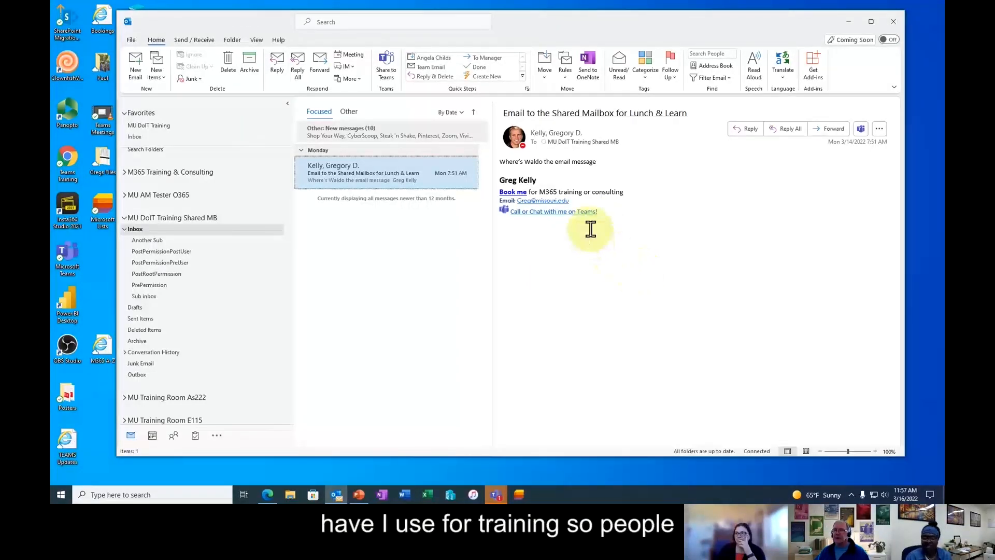
click(362, 179)
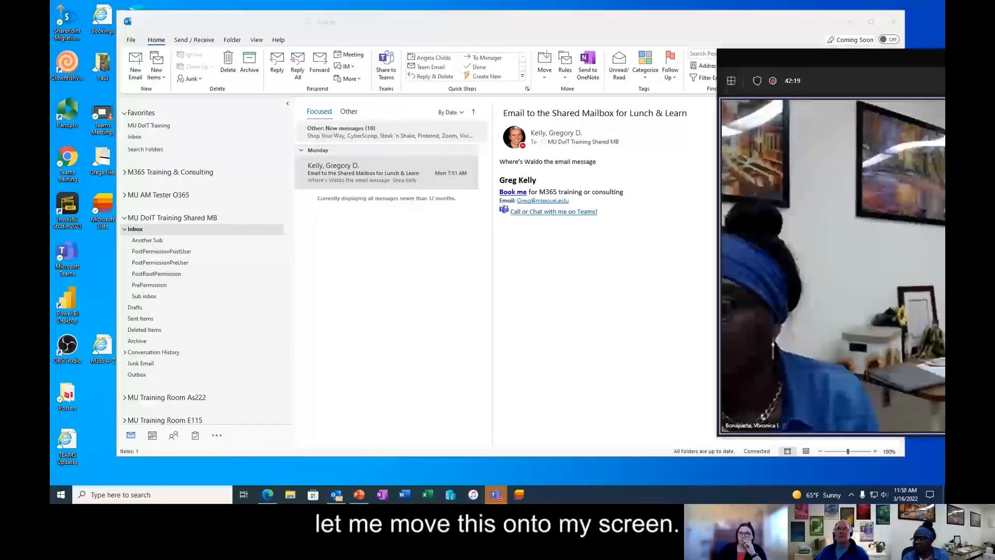
- Bring the Teams meeting on screen and apply a room image as the video background
drag(994, 53, 609, 35)
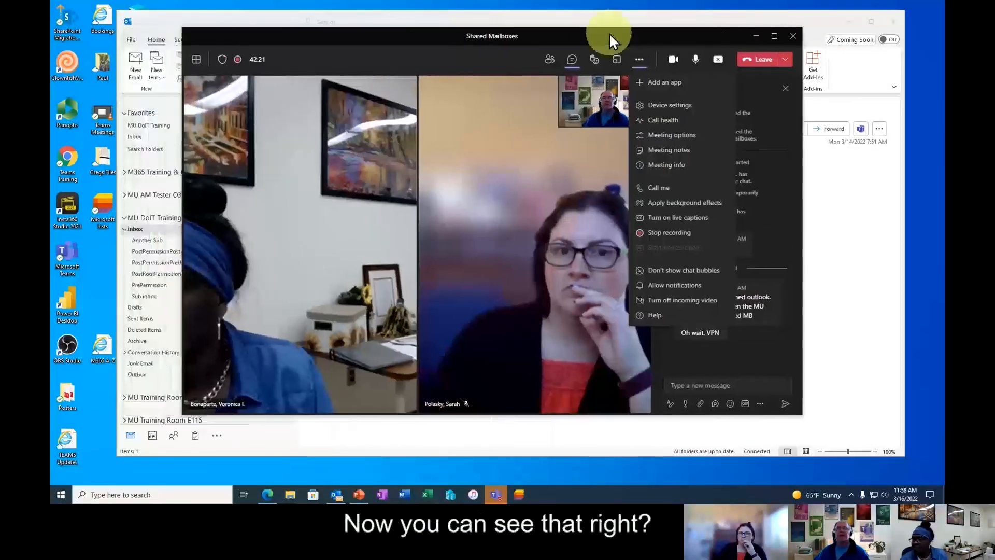
click(630, 60)
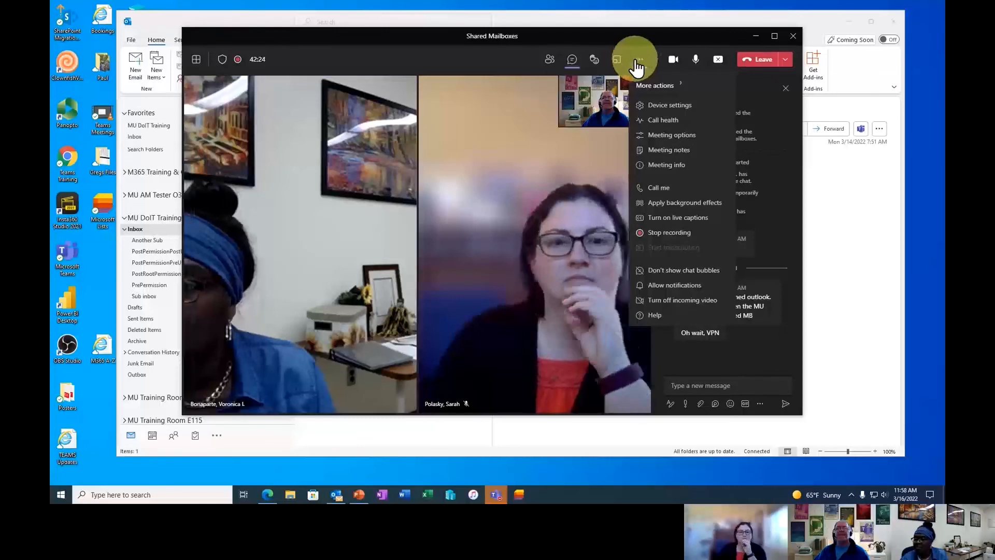
click(681, 205)
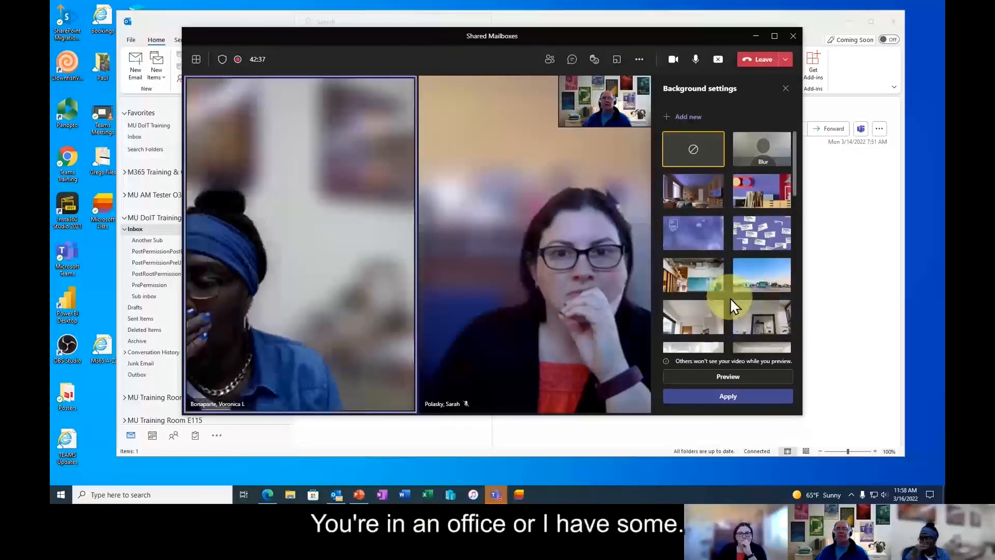
scroll(730, 297, down, 10)
scroll(731, 293, down, 3)
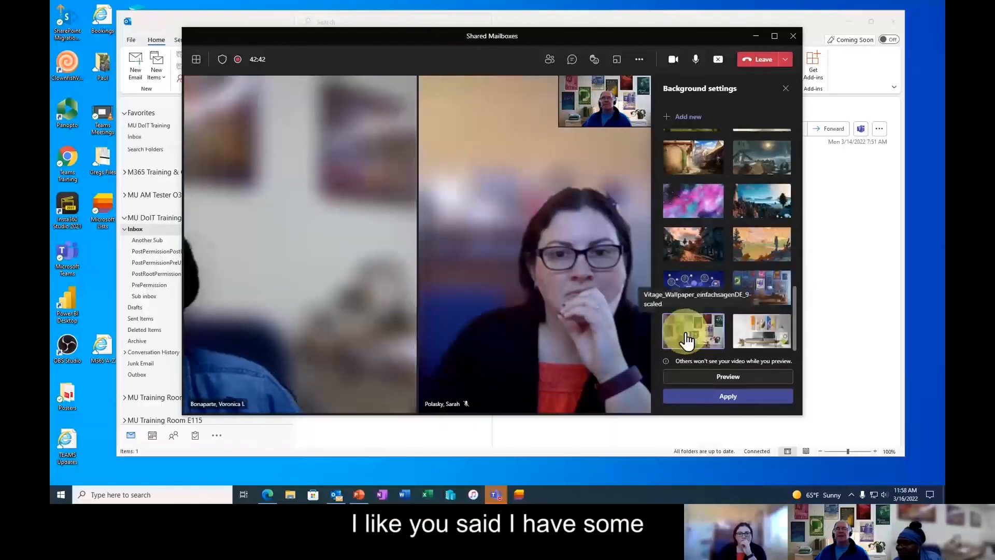
click(760, 290)
click(745, 399)
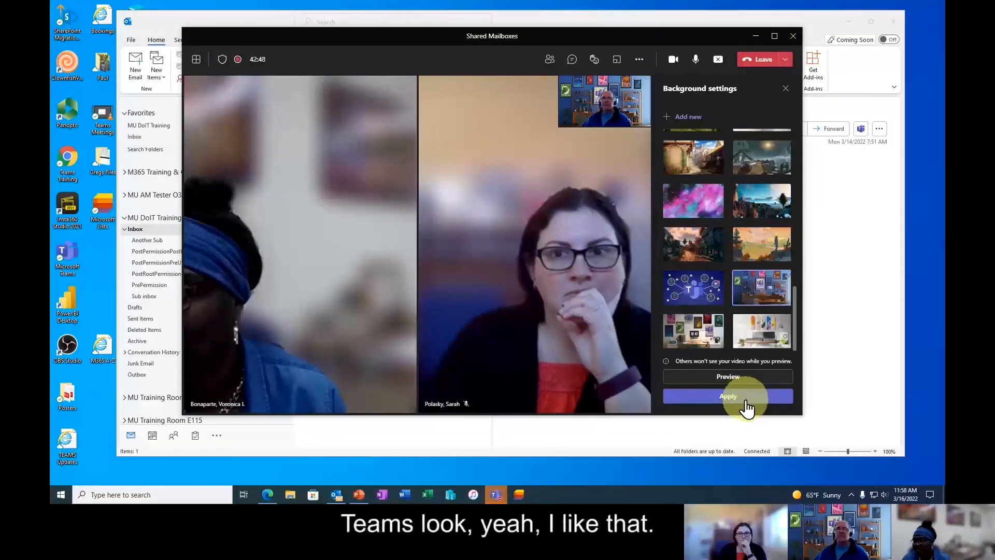
- Try the office and Teams network backgrounds, settle on the art-wall room, and close the panel
click(762, 329)
click(744, 394)
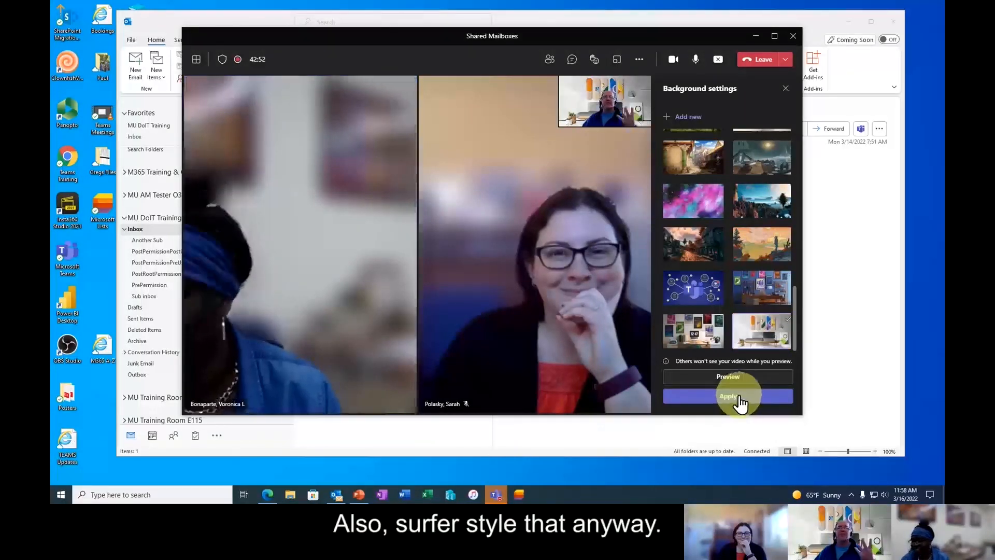
click(737, 396)
click(695, 332)
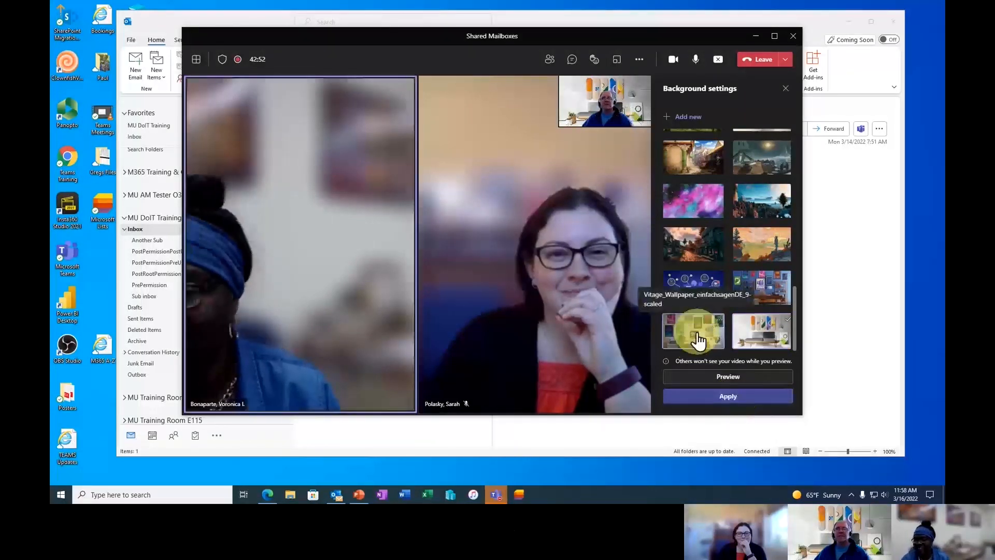
click(699, 290)
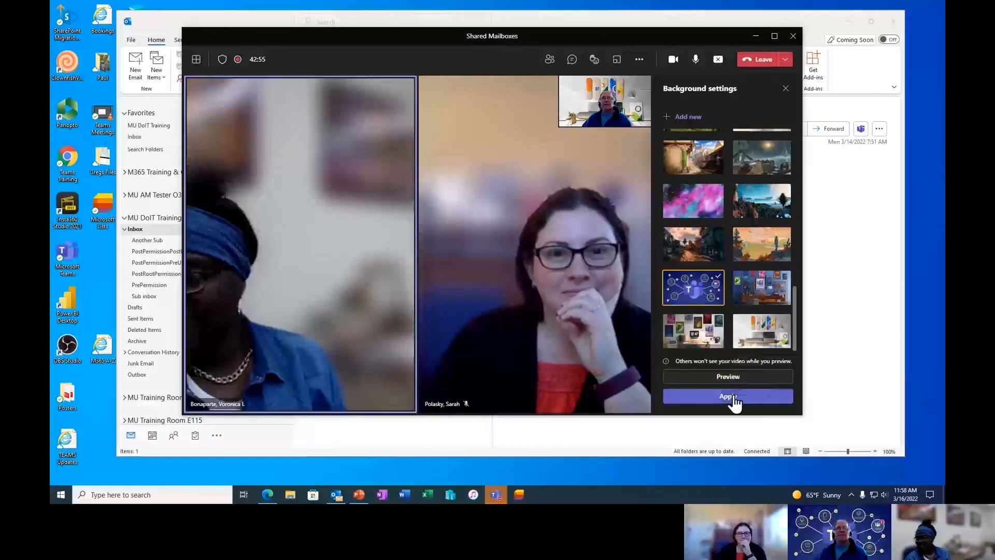
click(732, 395)
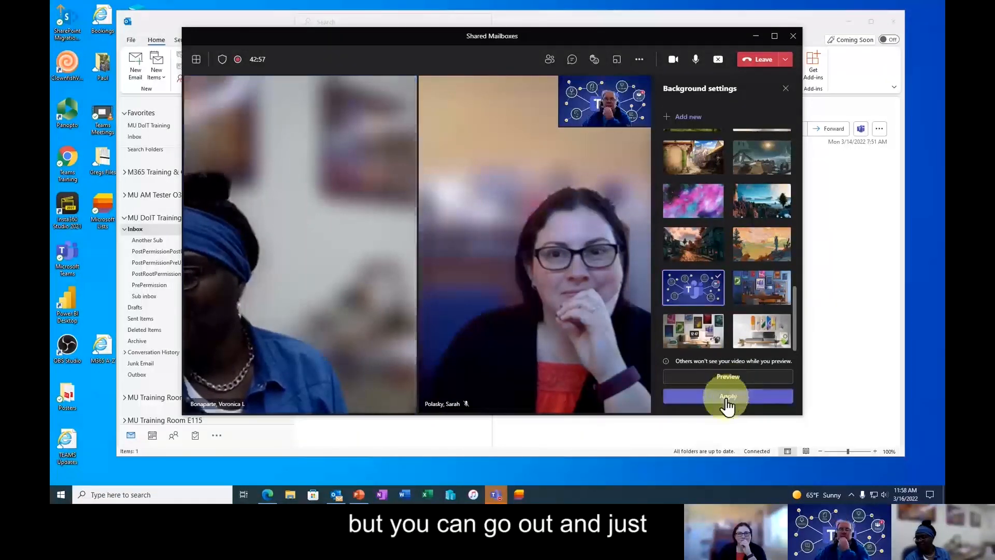
click(705, 342)
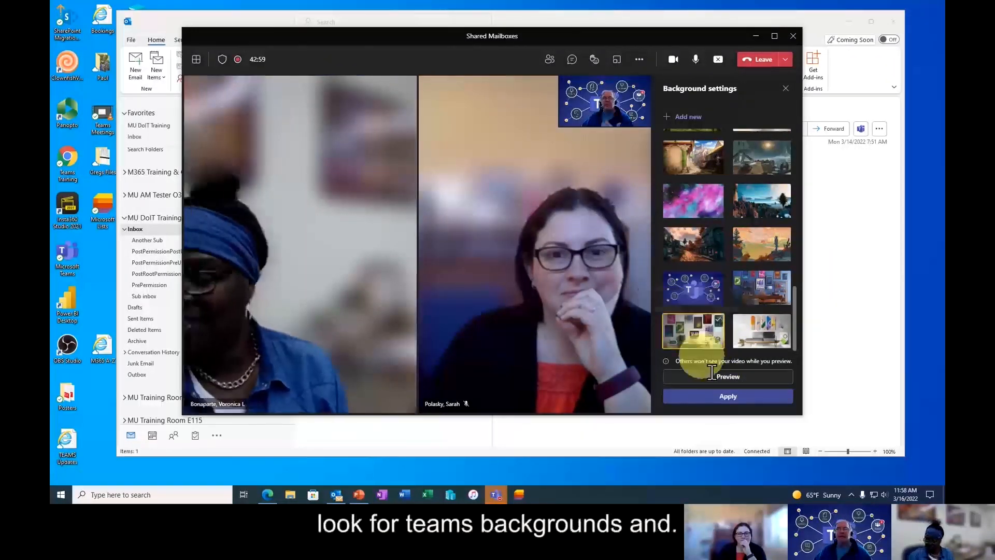
click(745, 399)
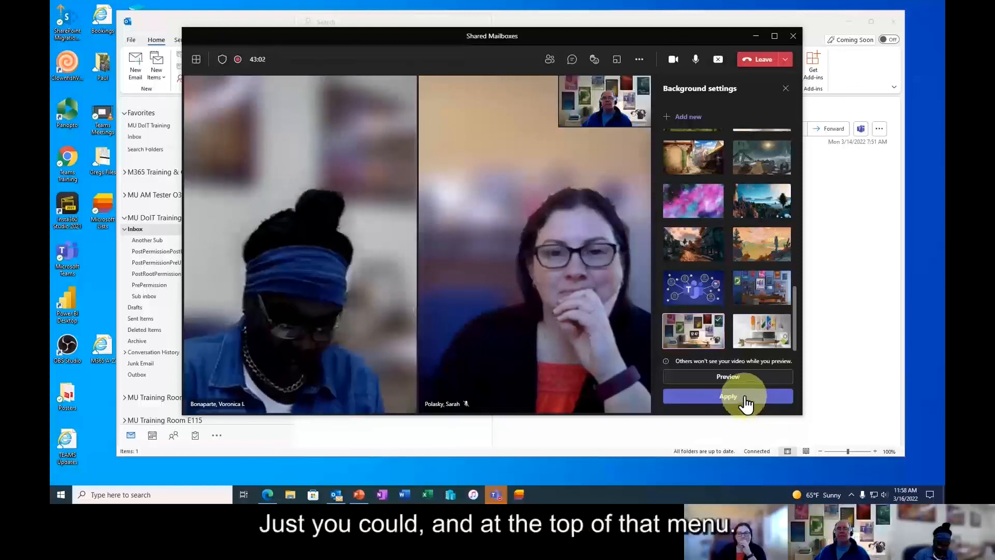
mouse_move(697, 124)
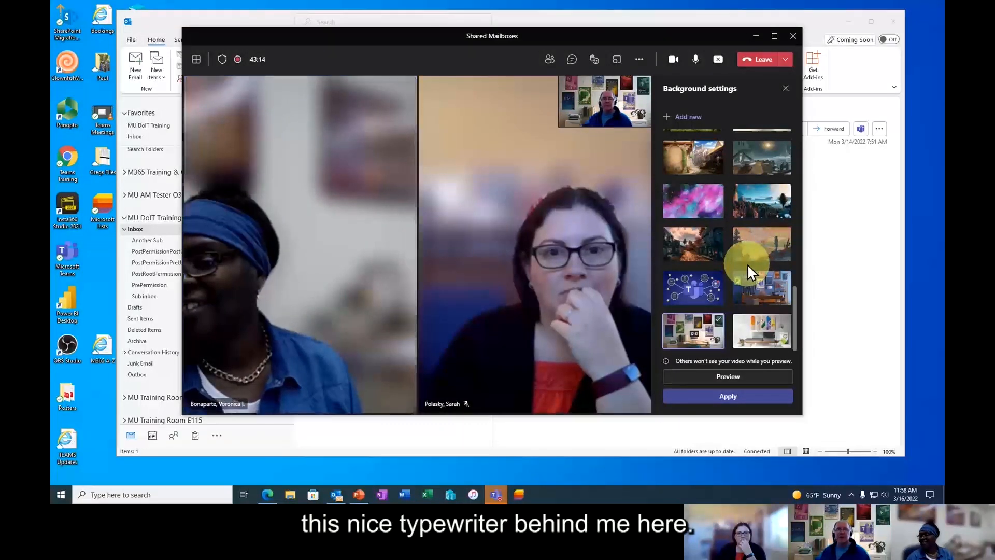
click(785, 89)
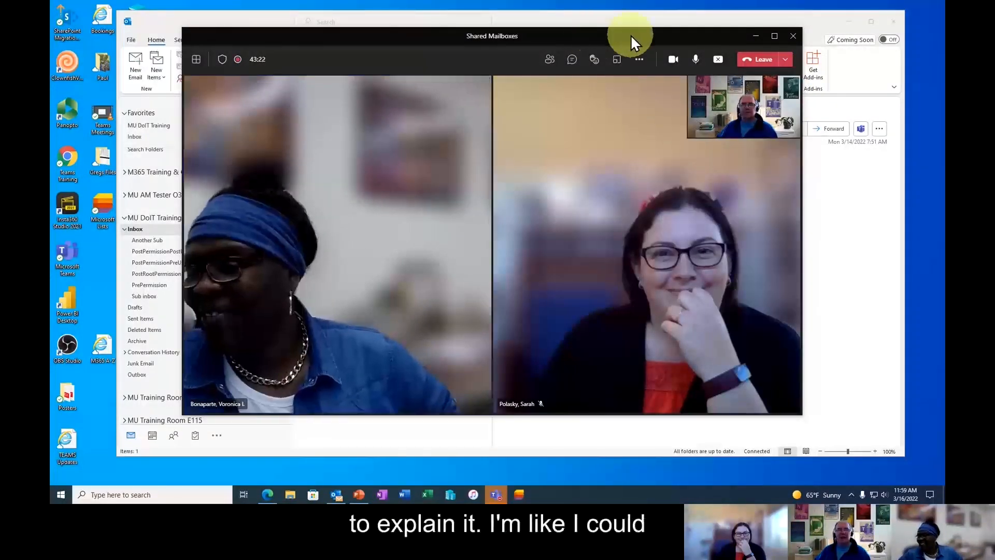
mouse_move(597, 37)
mouse_down()
mouse_move(568, 47)
mouse_move(589, 40)
mouse_up()
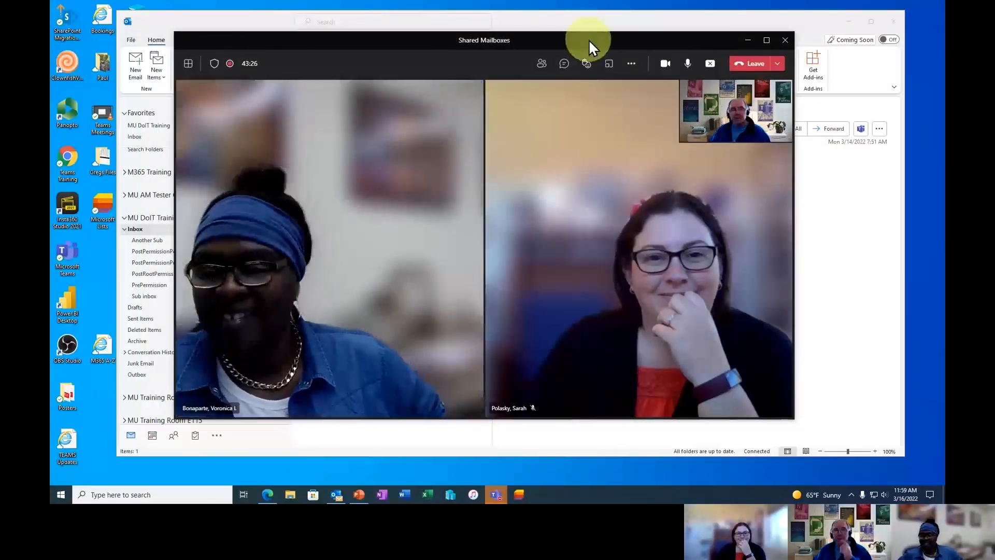
click(589, 60)
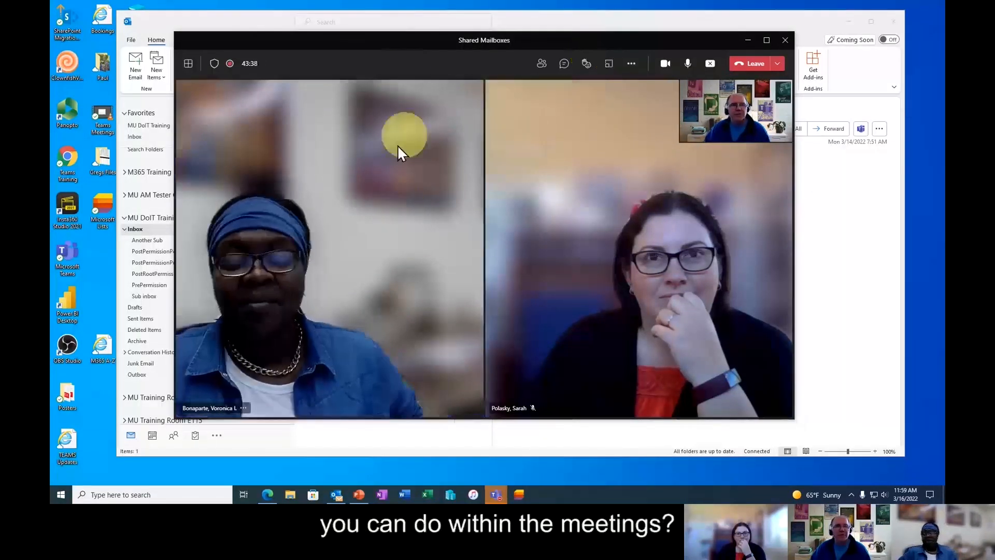
click(192, 70)
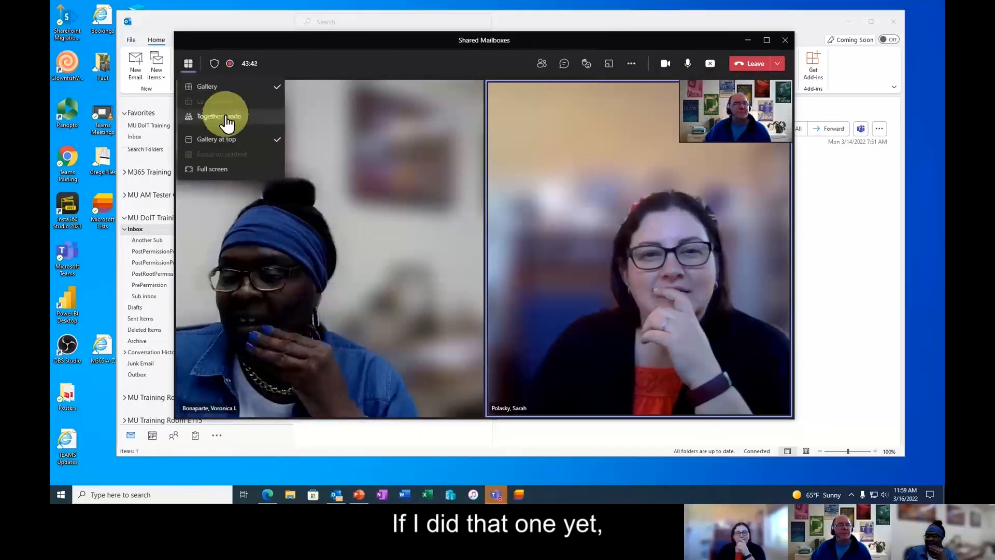
- Switch the meeting to Together mode and apply the Conference Room scene for everyone
click(223, 116)
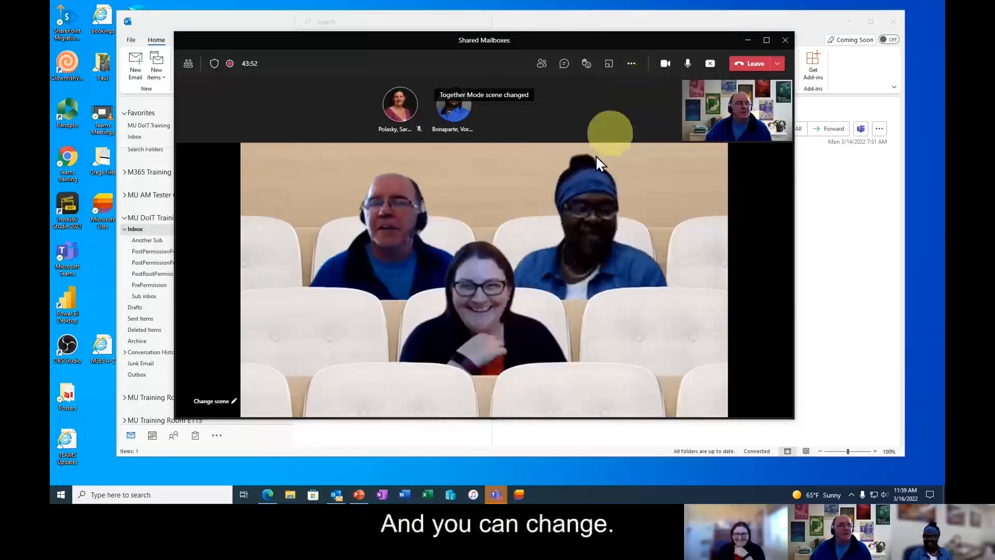
click(217, 401)
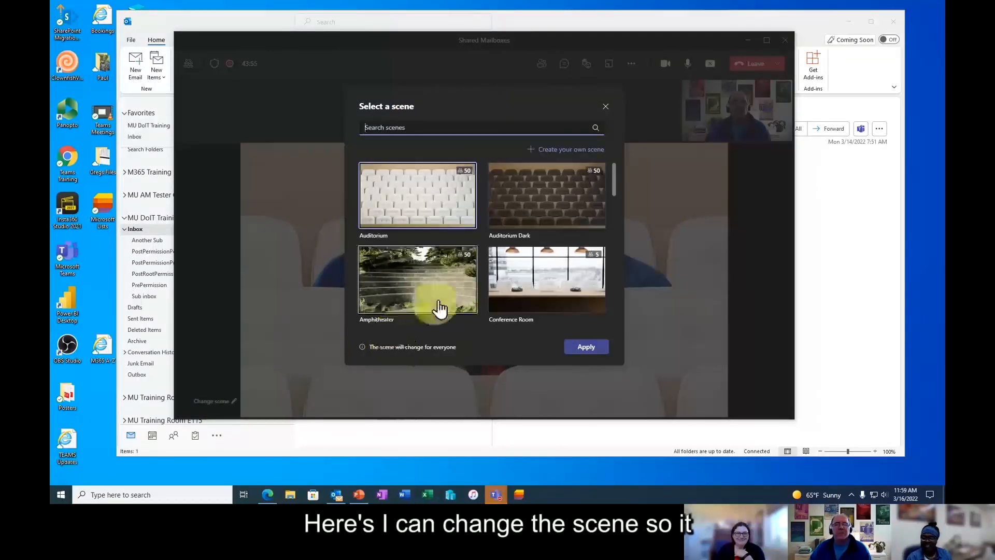
click(534, 283)
click(586, 347)
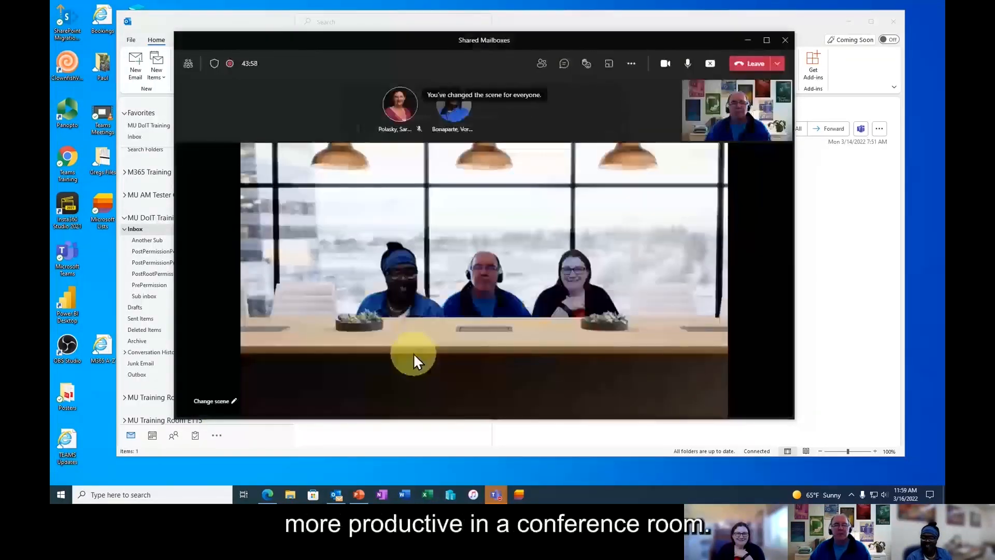
- Change the Together mode scene to Coffee Shop for everyone
click(225, 388)
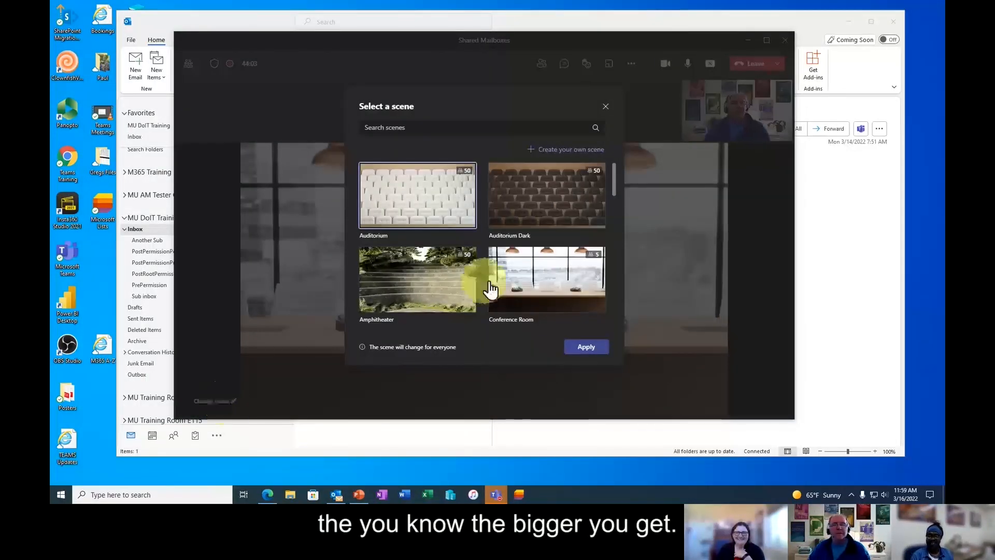
scroll(490, 288, down, 5)
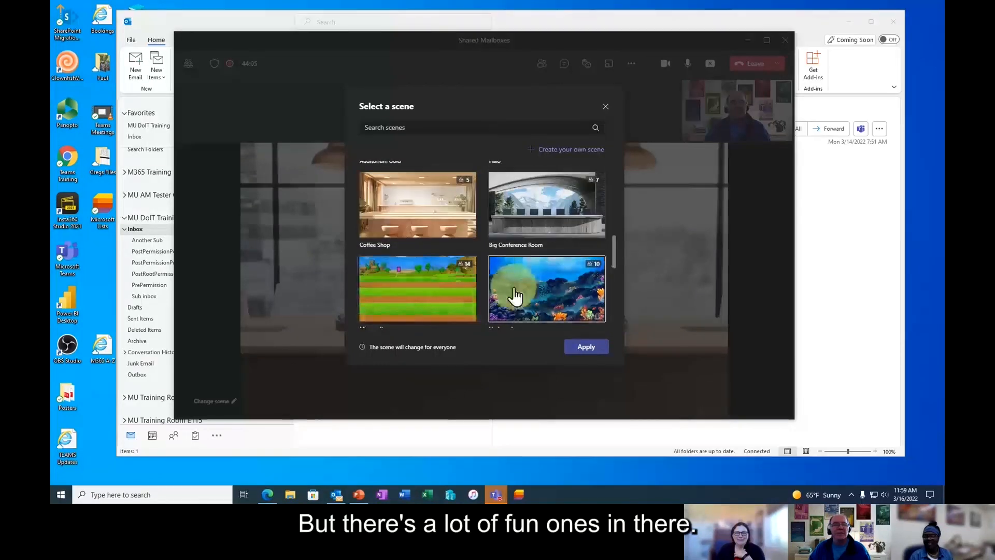
click(421, 220)
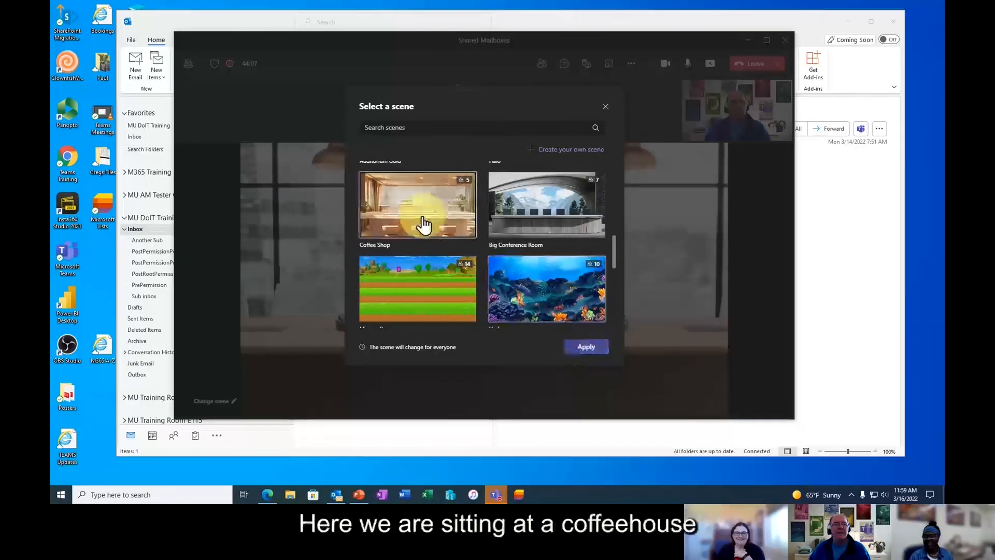
click(584, 349)
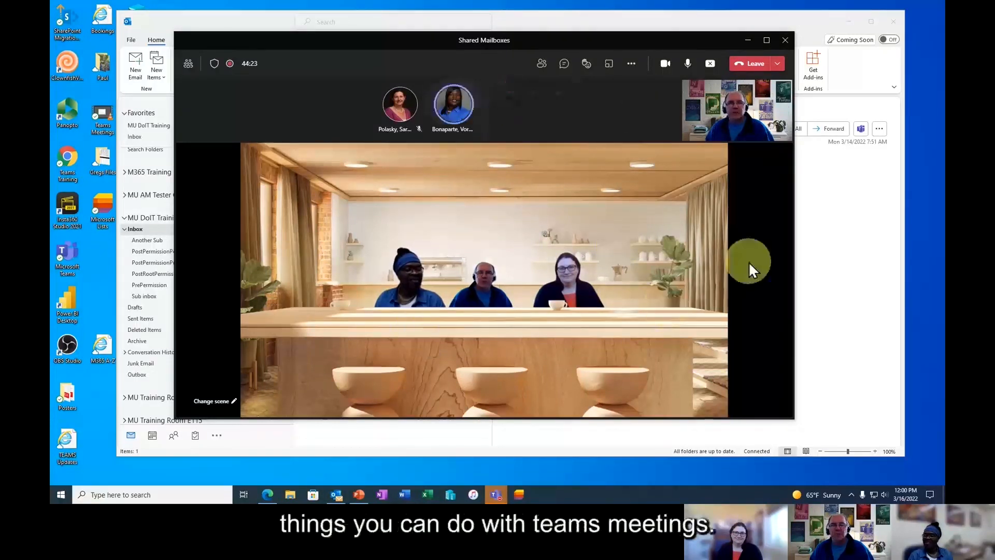
click(188, 73)
- Return the meeting to Gallery view and stop the meeting recording, confirming the prompt
click(211, 85)
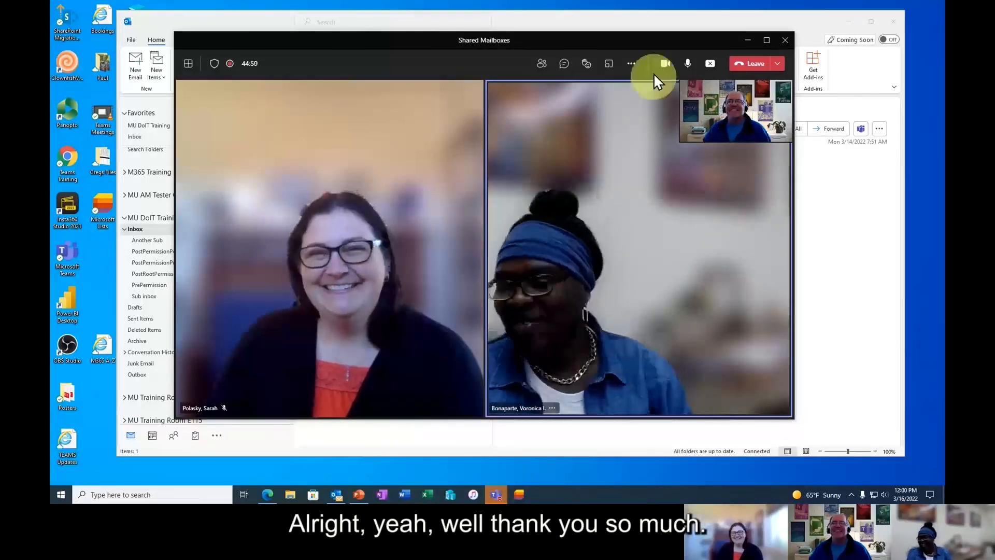
click(633, 68)
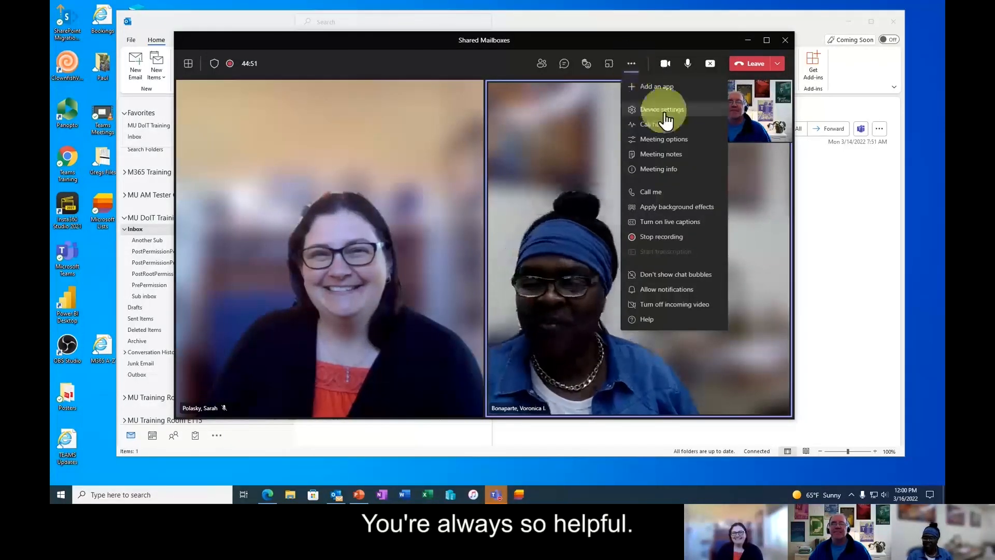
click(679, 238)
click(539, 248)
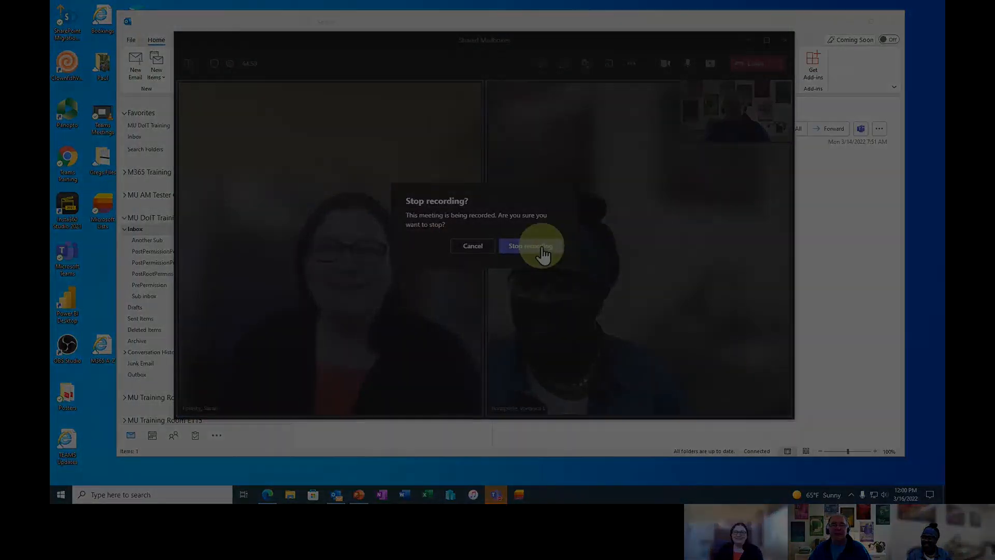